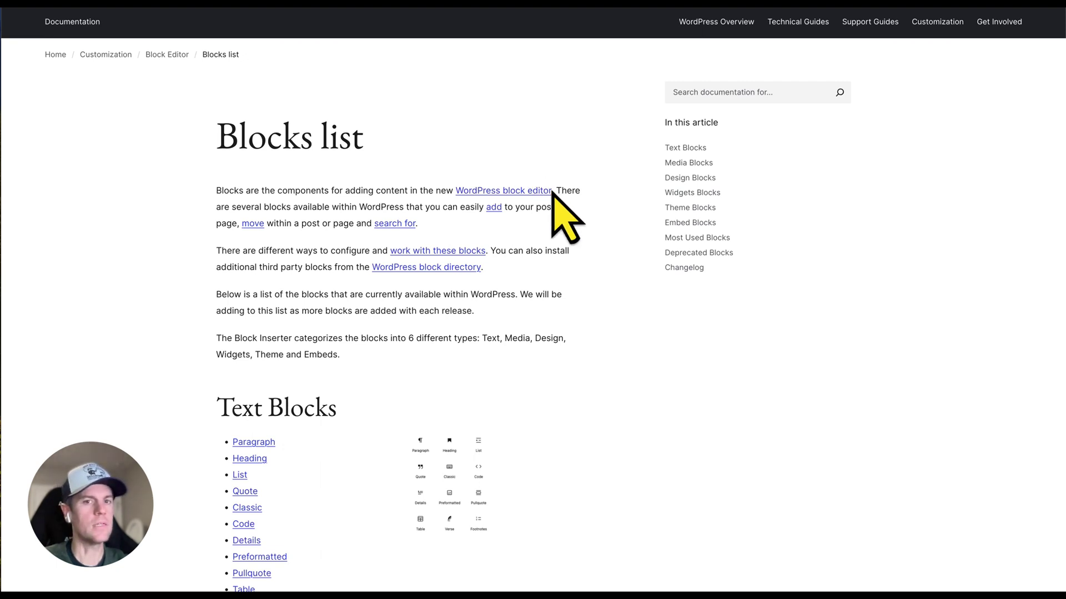
pyautogui.scroll(-2, 552, 191)
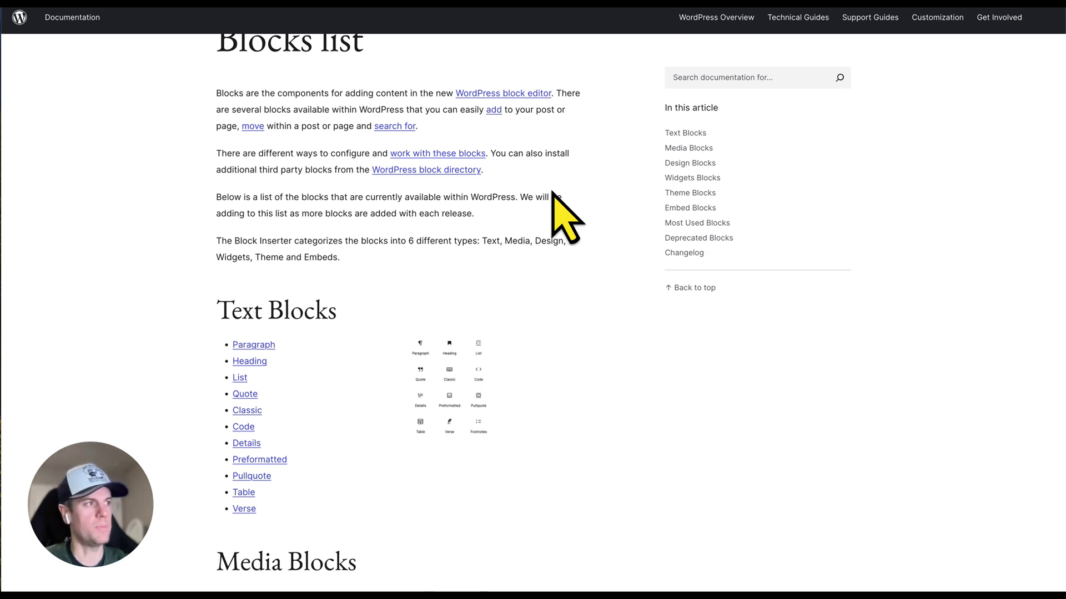
pyautogui.scroll(1, 552, 191)
pyautogui.scroll(-2, 552, 191)
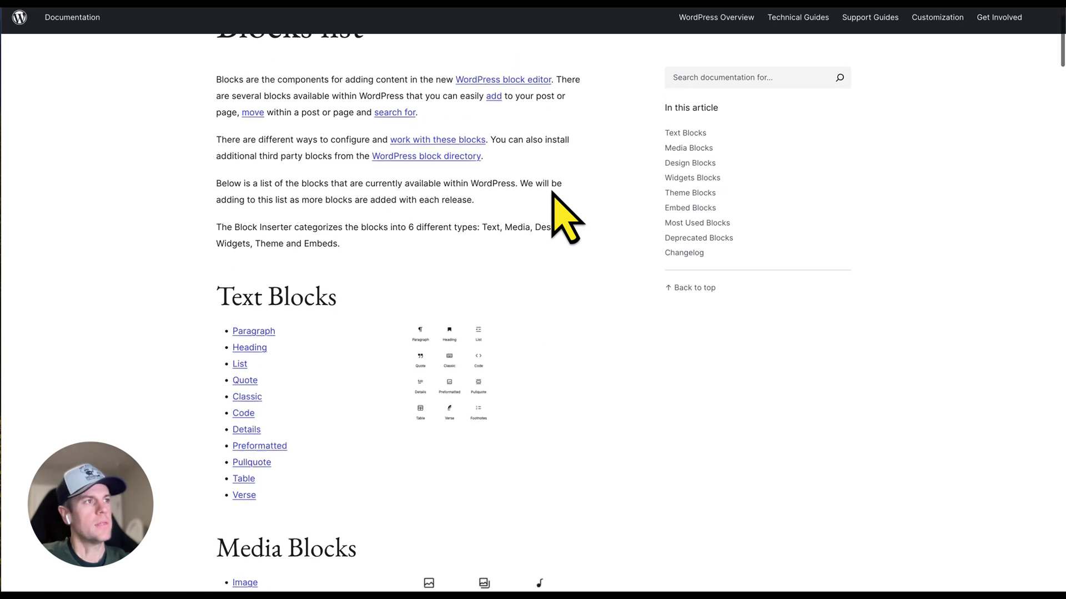
pyautogui.scroll(-2, 552, 191)
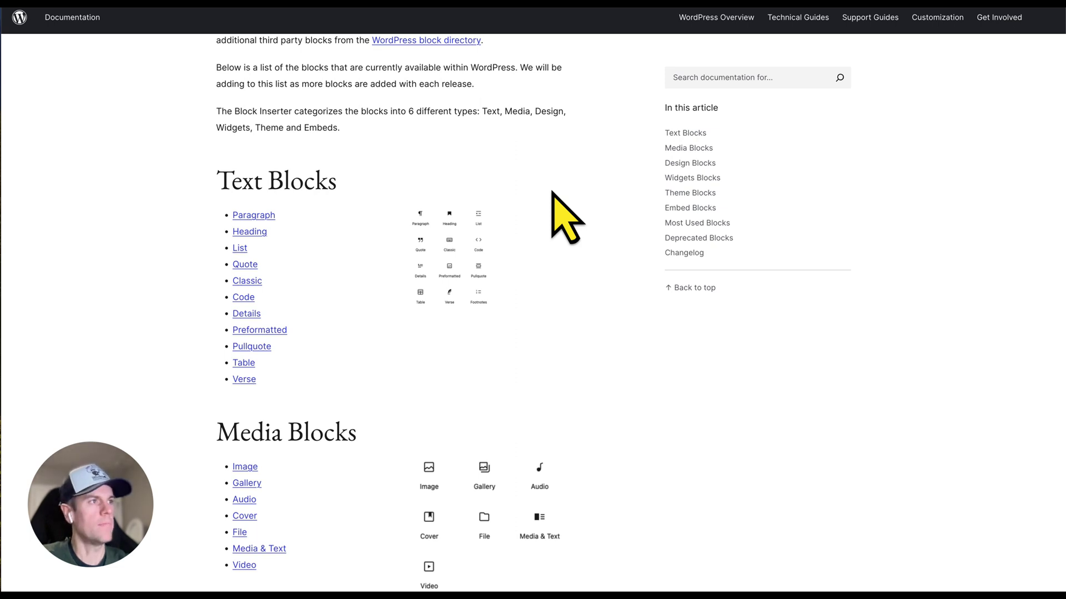
pyautogui.scroll(-1, 552, 191)
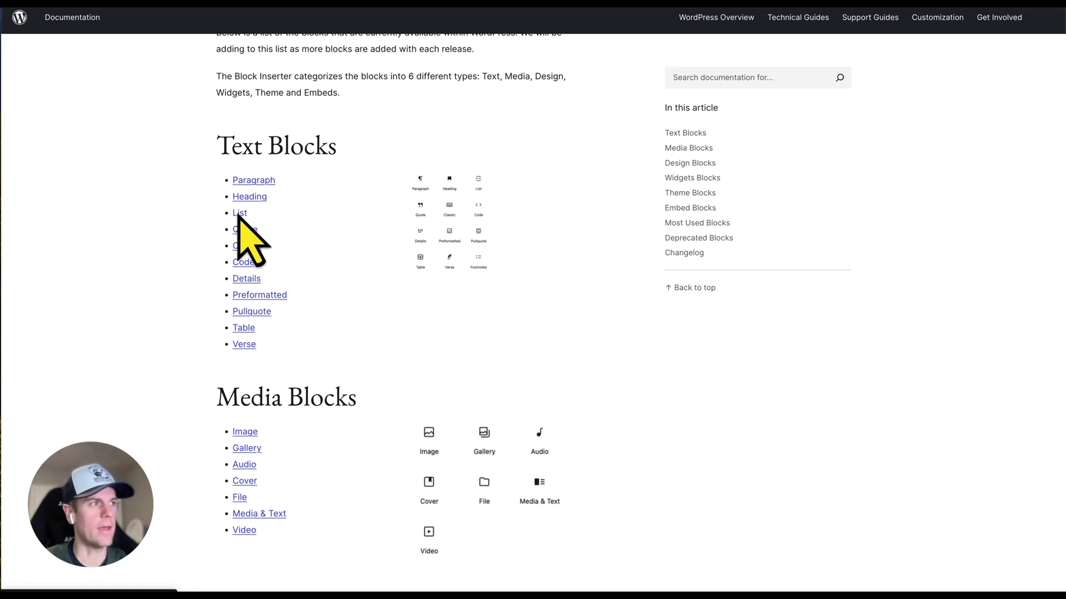
pyautogui.scroll(-1, 324, 276)
pyautogui.scroll(-1, 361, 311)
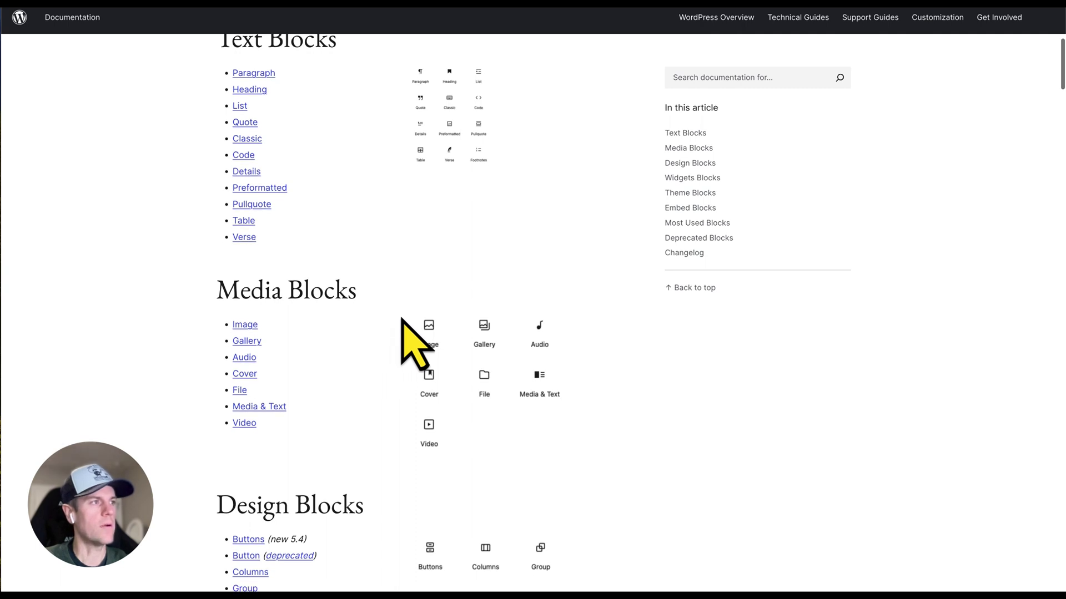
pyautogui.scroll(-1, 414, 342)
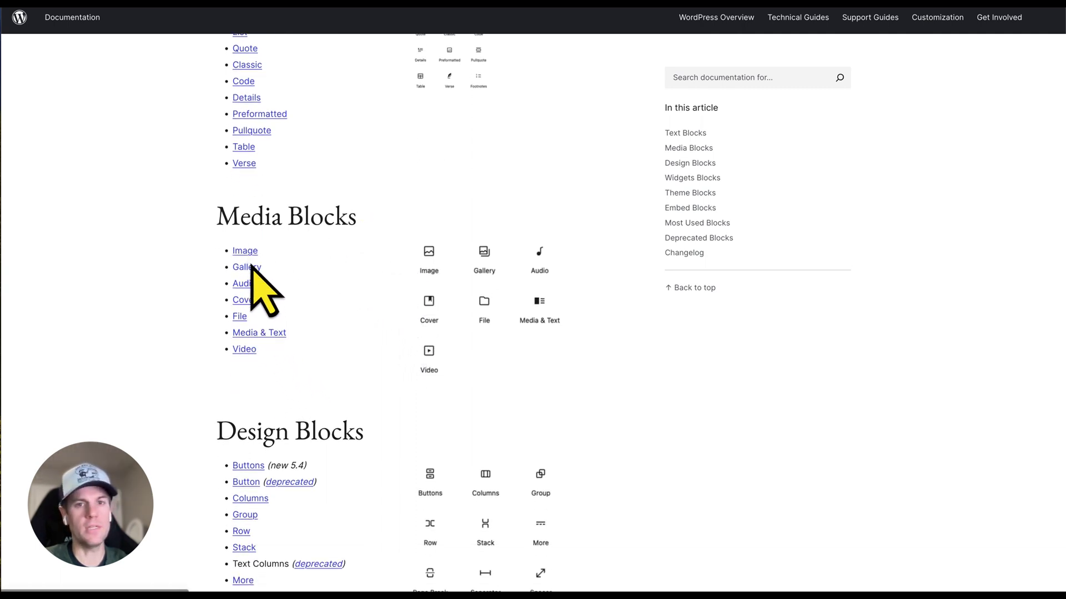
pyautogui.scroll(-3, 272, 278)
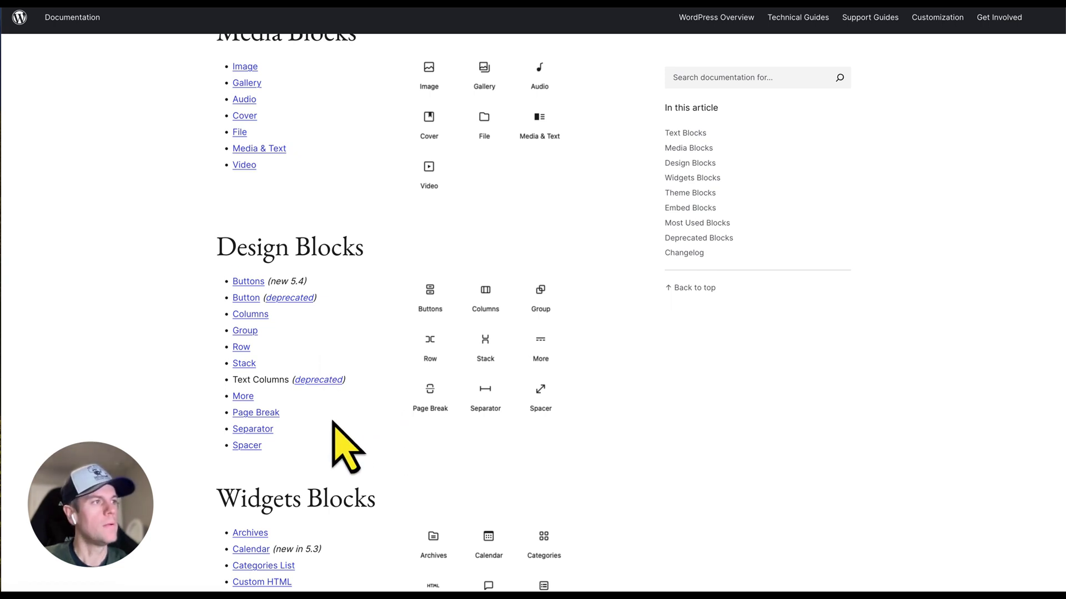
pyautogui.scroll(-1, 311, 411)
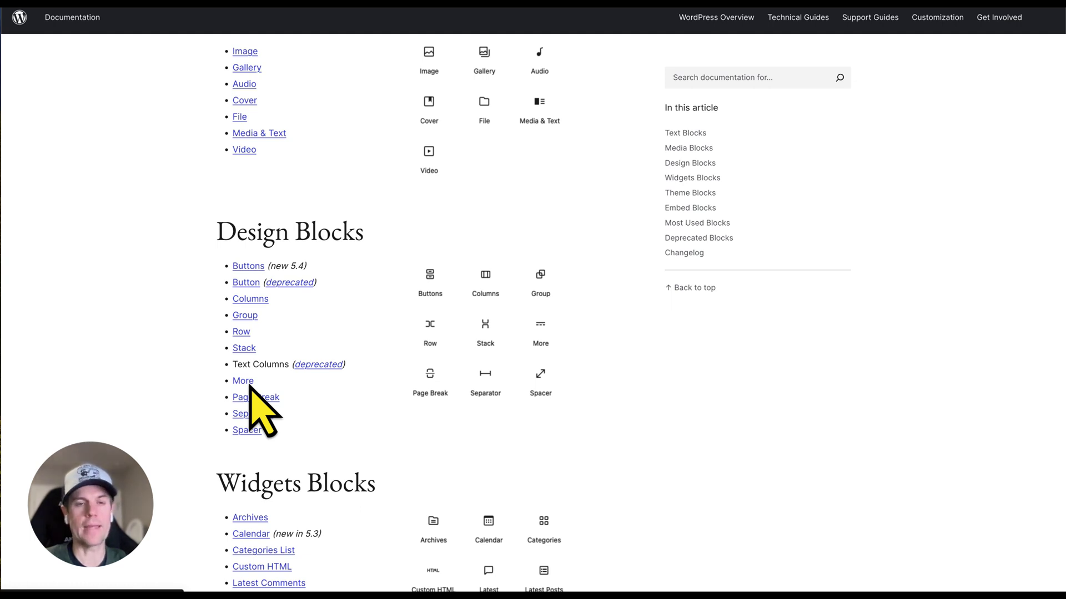
pyautogui.scroll(-2, 266, 362)
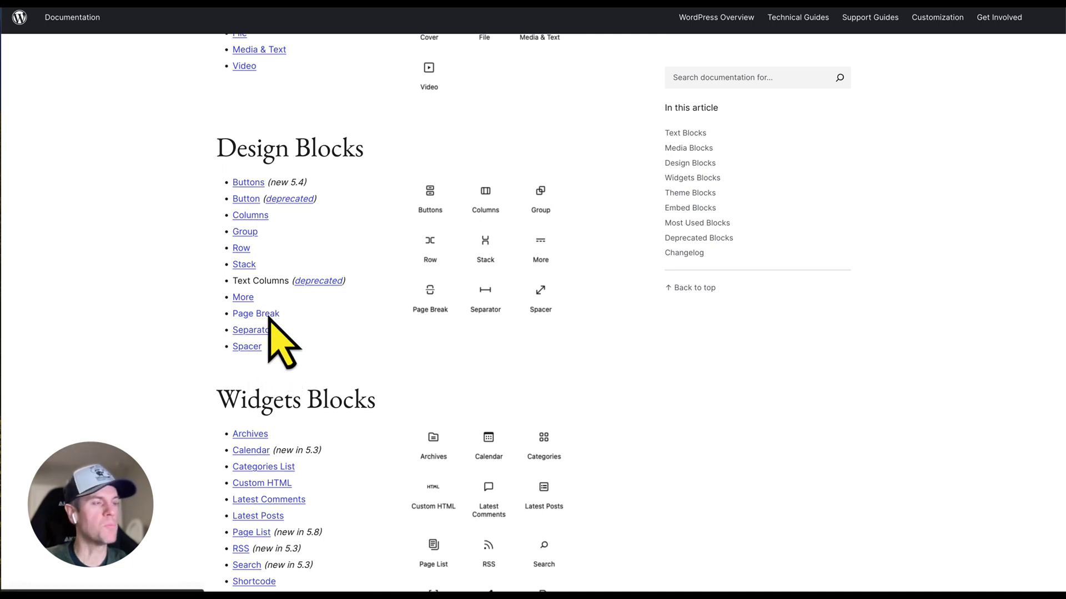
pyautogui.scroll(-4, 411, 371)
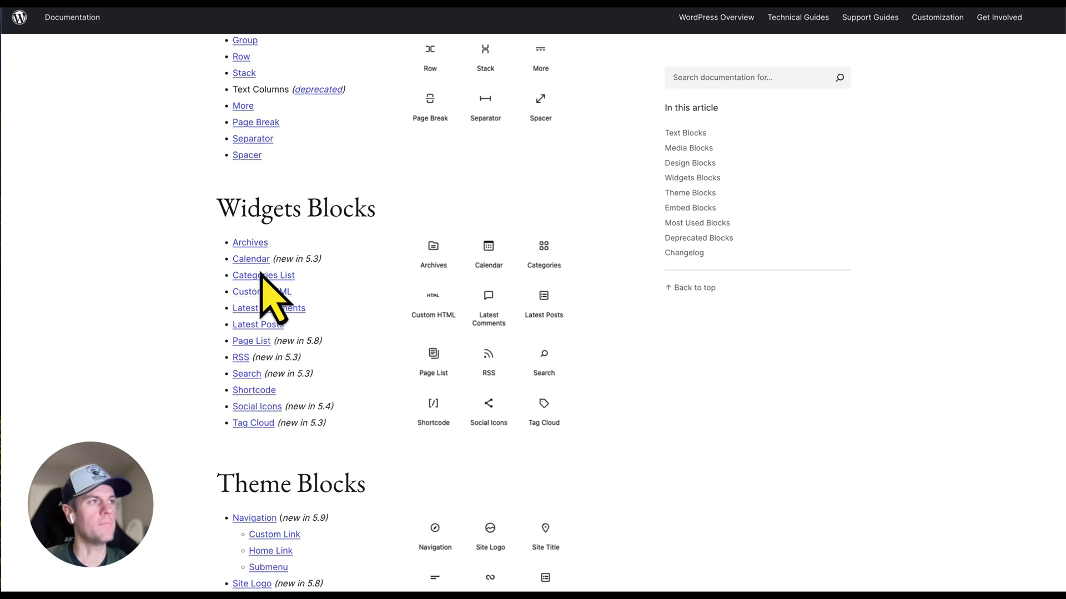
pyautogui.scroll(-5, 369, 424)
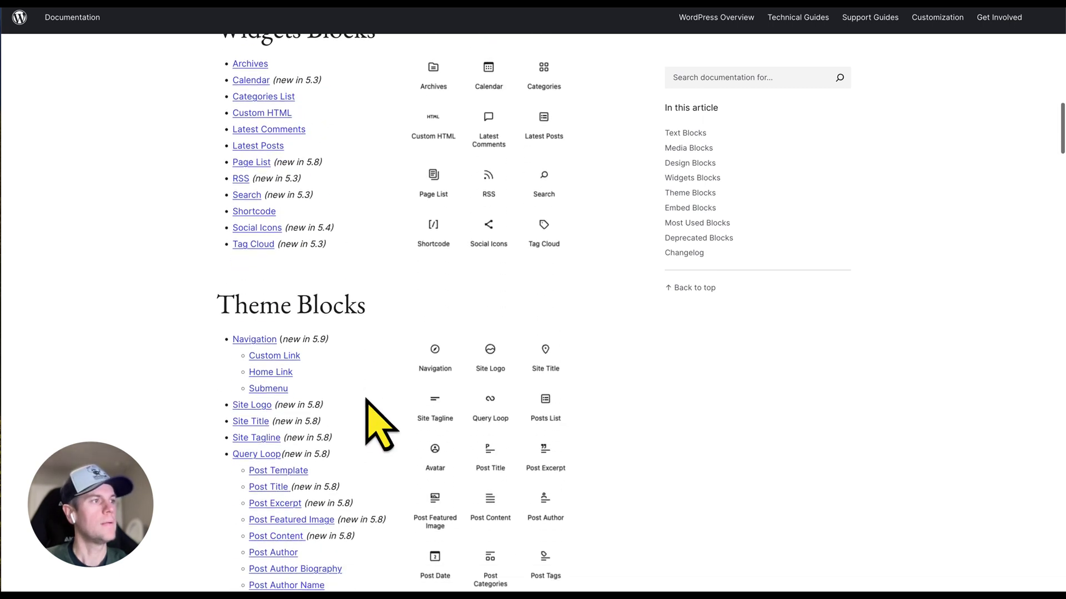
pyautogui.scroll(4, 369, 311)
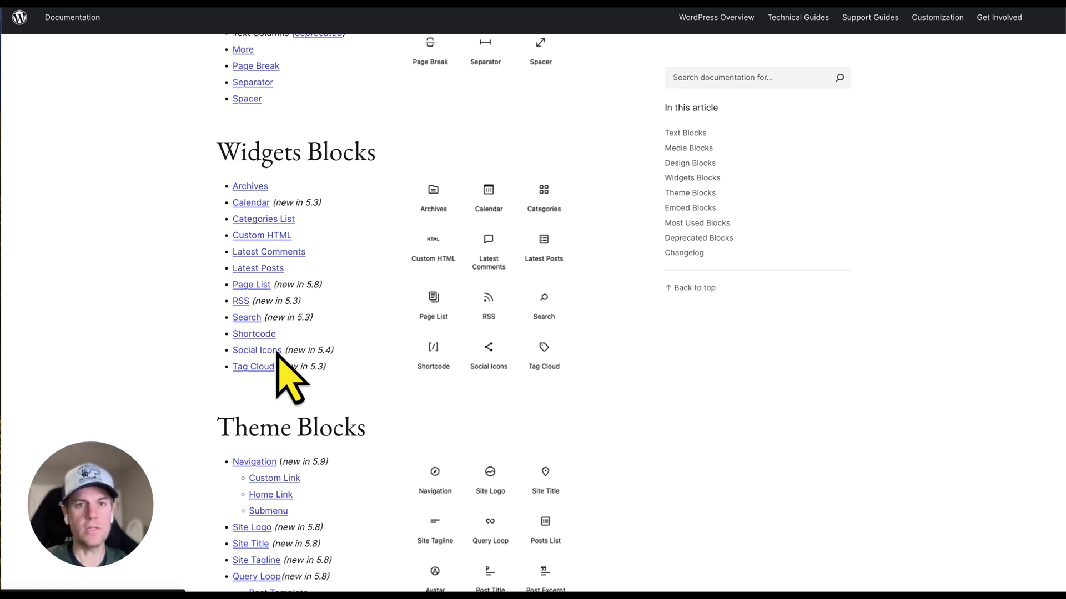
pyautogui.scroll(-6, 326, 352)
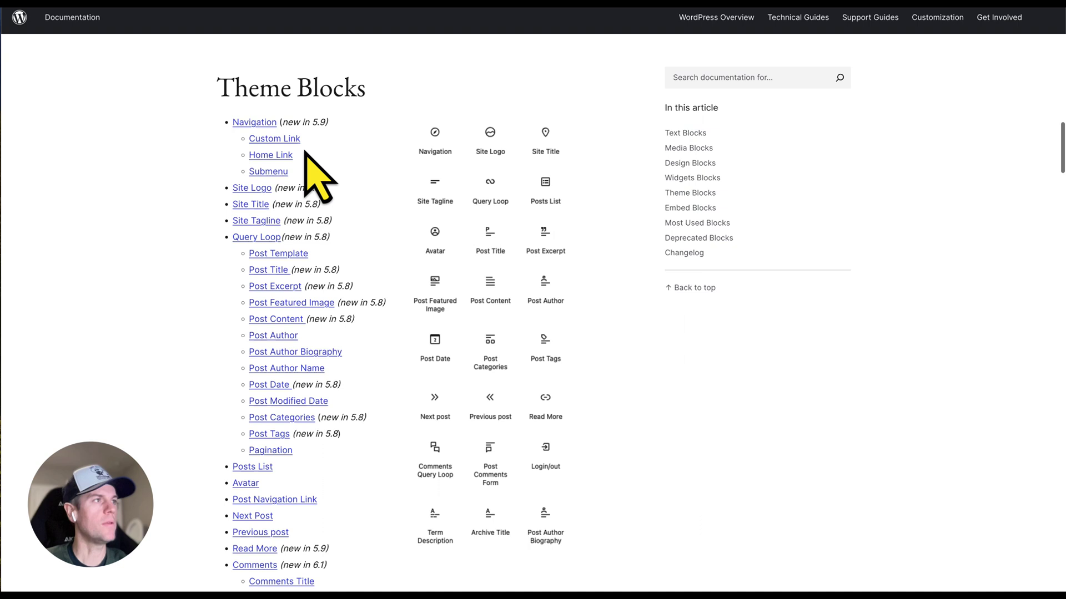
pyautogui.scroll(-1, 296, 441)
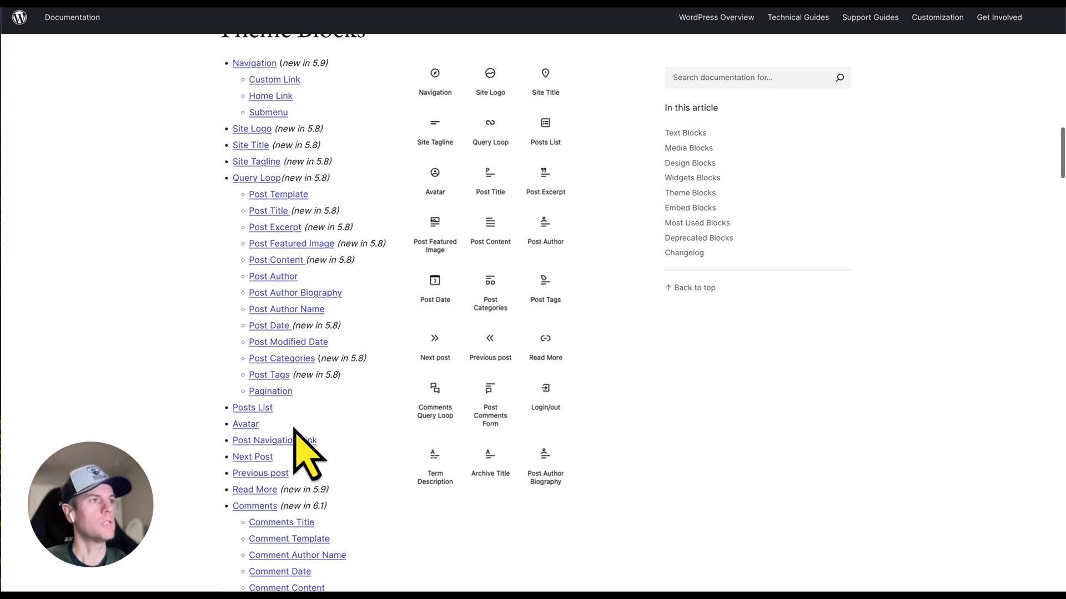
pyautogui.scroll(2, 296, 438)
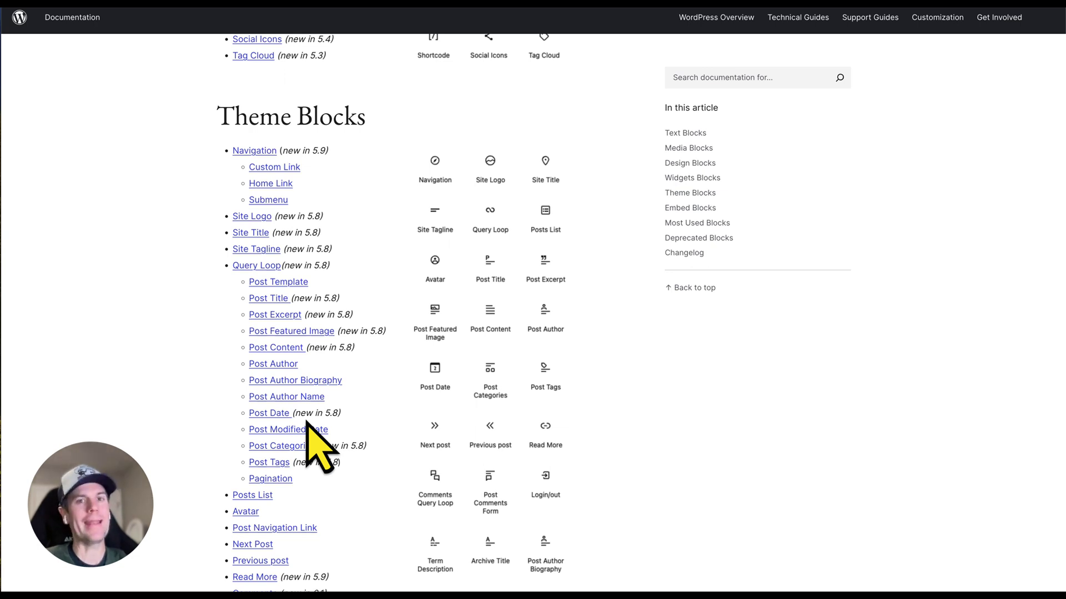
pyautogui.scroll(-1, 307, 423)
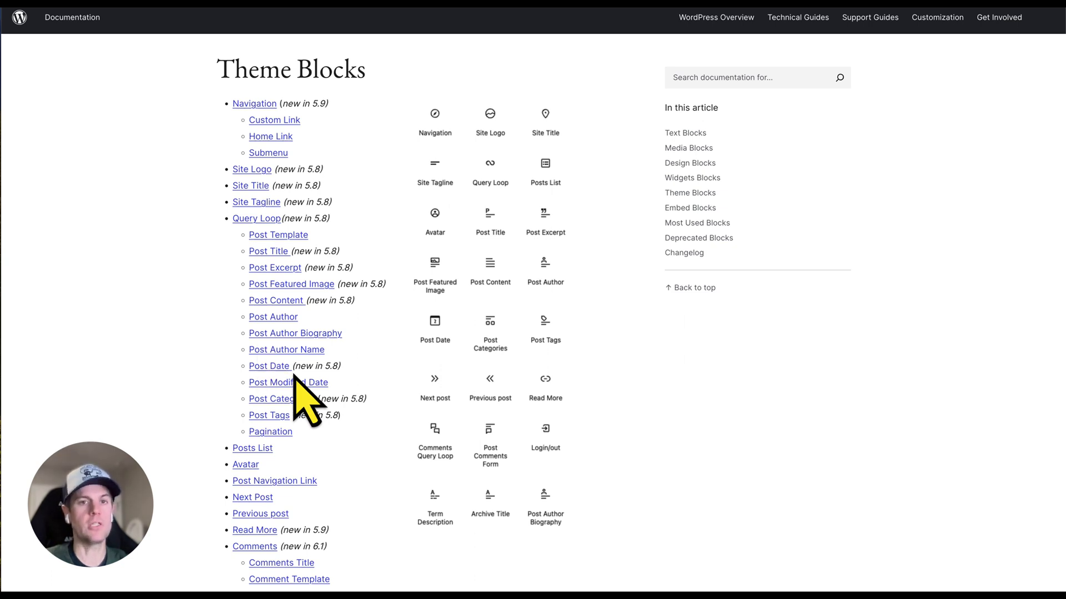
pyautogui.scroll(-10, 307, 333)
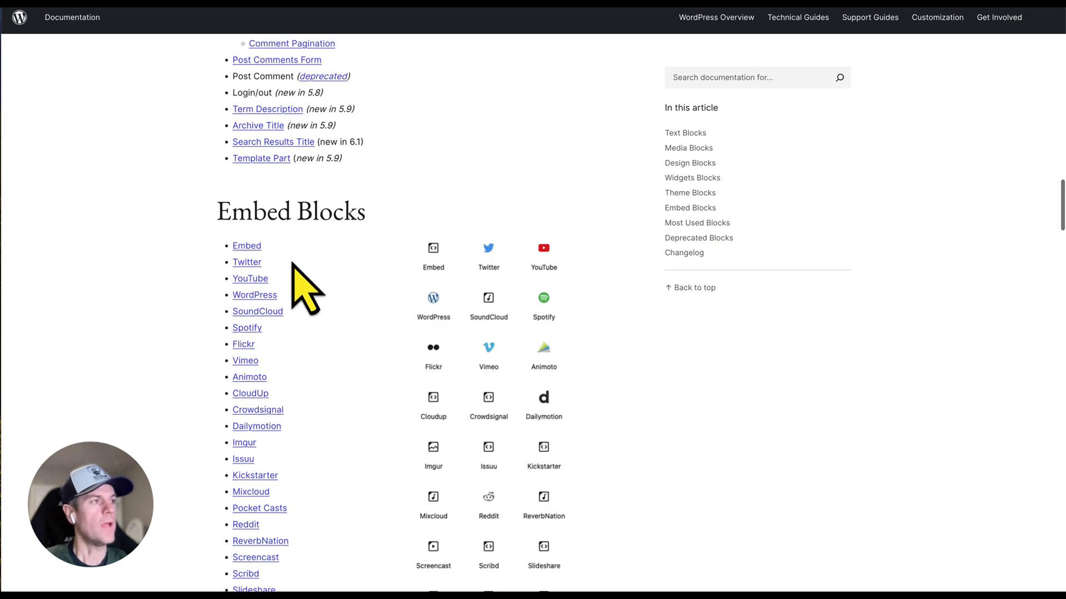
pyautogui.scroll(-2, 286, 460)
pyautogui.scroll(-1, 288, 431)
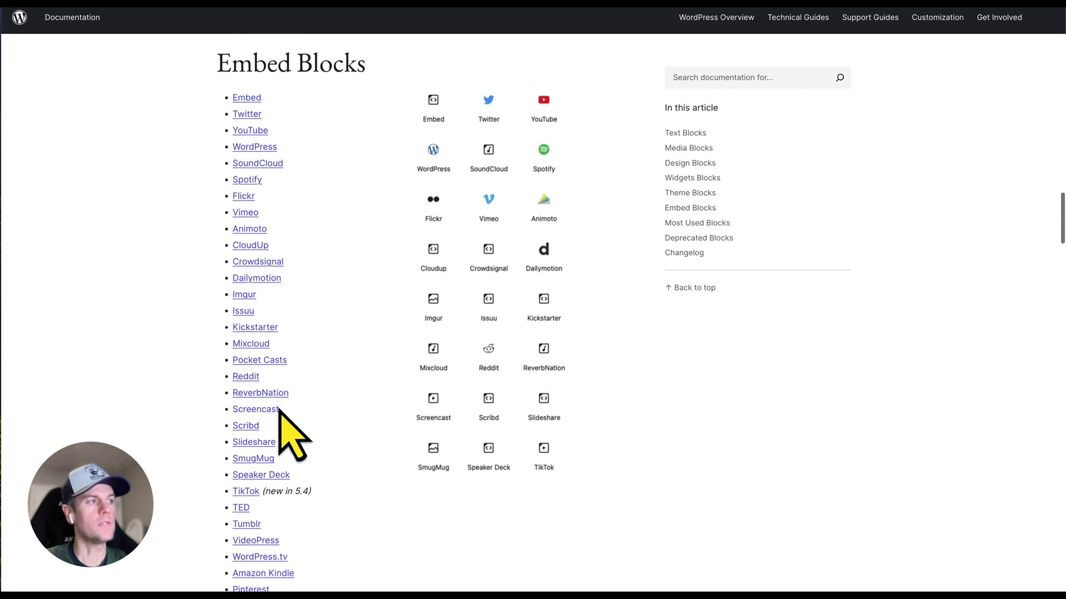
pyautogui.scroll(-1, 261, 417)
pyautogui.scroll(2, 266, 424)
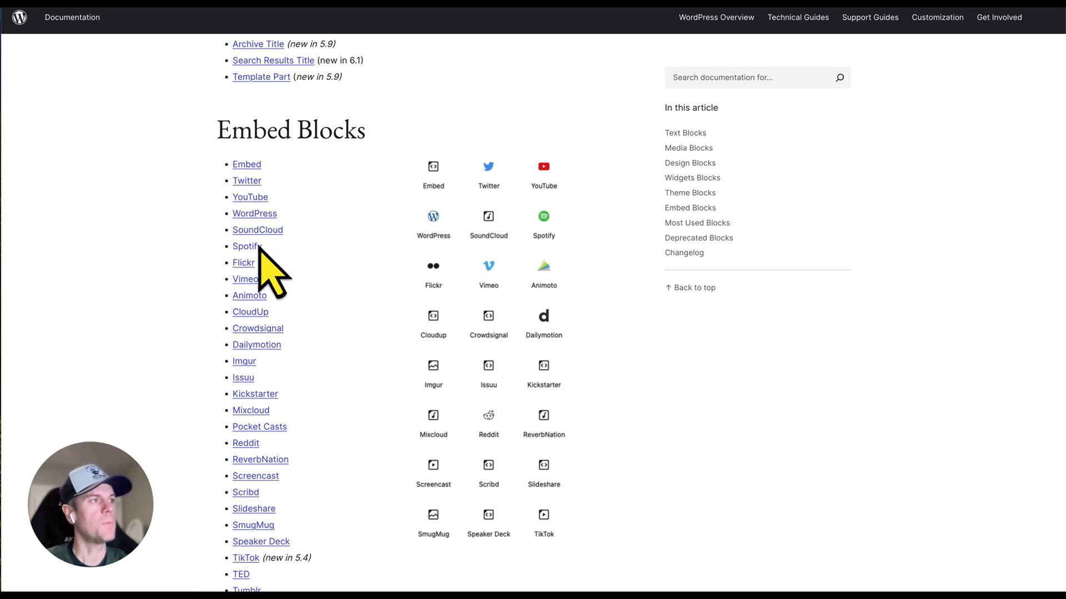
pyautogui.scroll(-1, 274, 344)
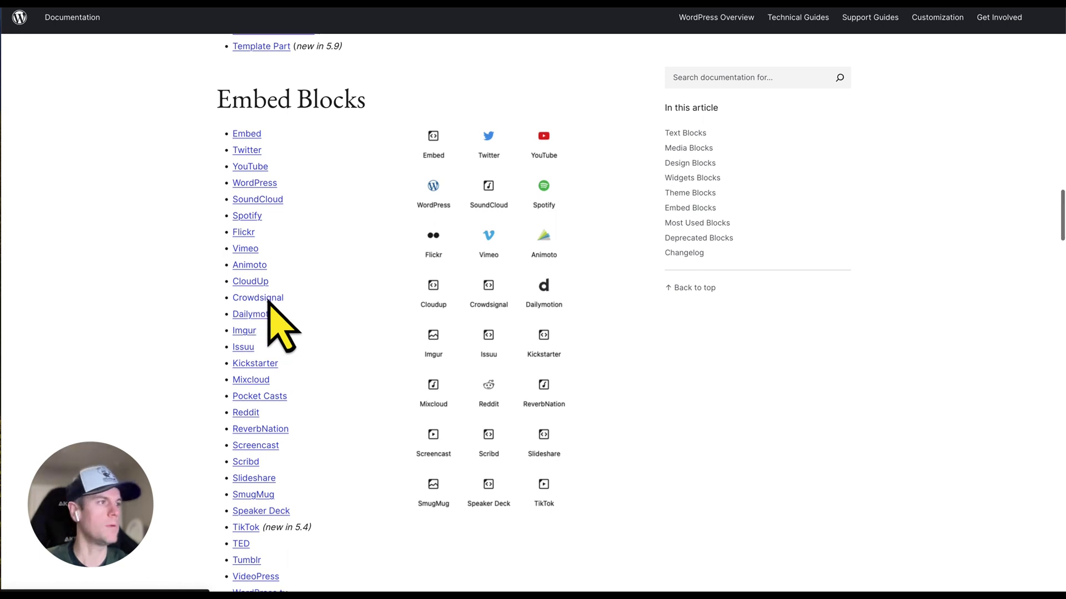
pyautogui.scroll(-3, 261, 311)
pyautogui.scroll(-2, 355, 366)
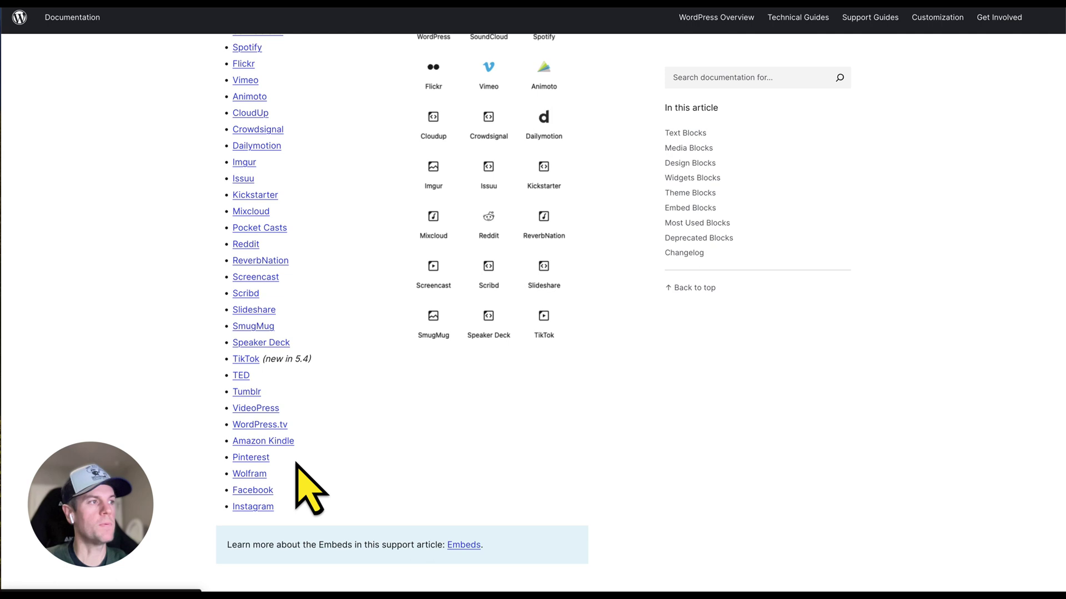
pyautogui.scroll(3, 272, 344)
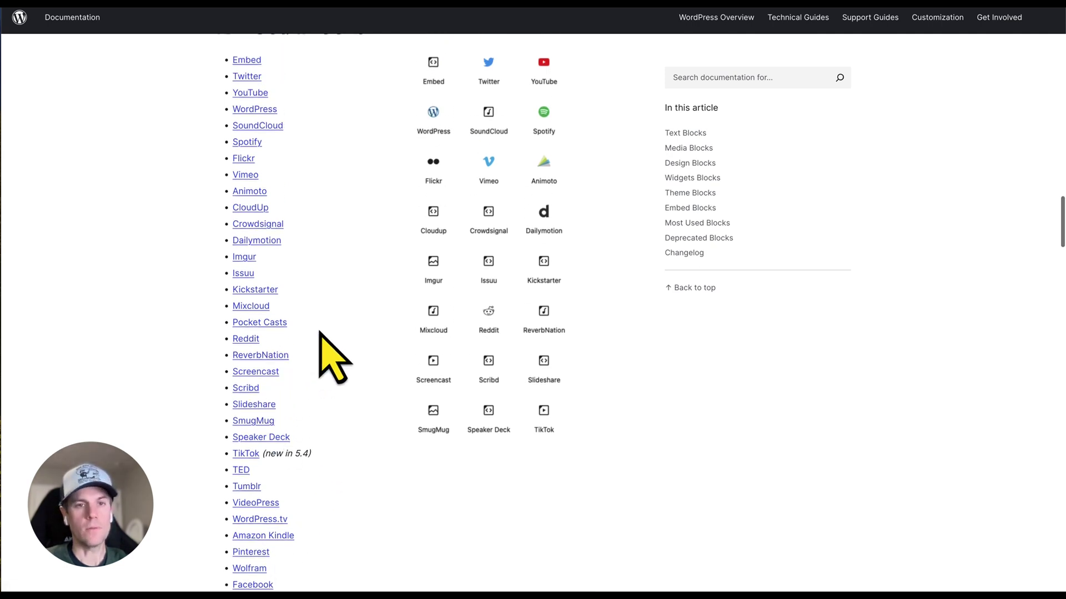
pyautogui.scroll(4, 316, 333)
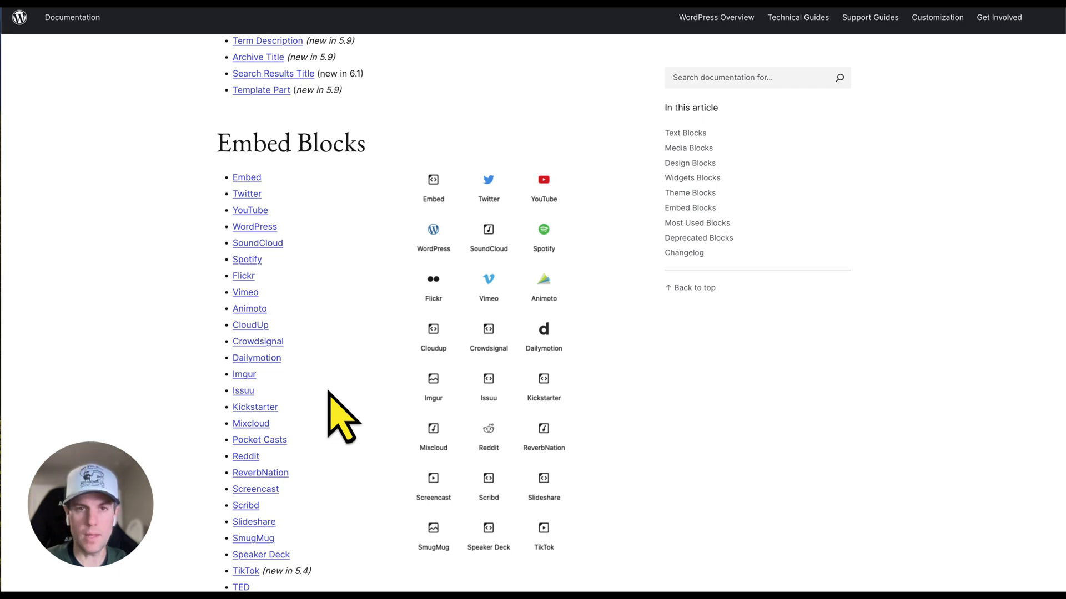
pyautogui.scroll(4, 377, 328)
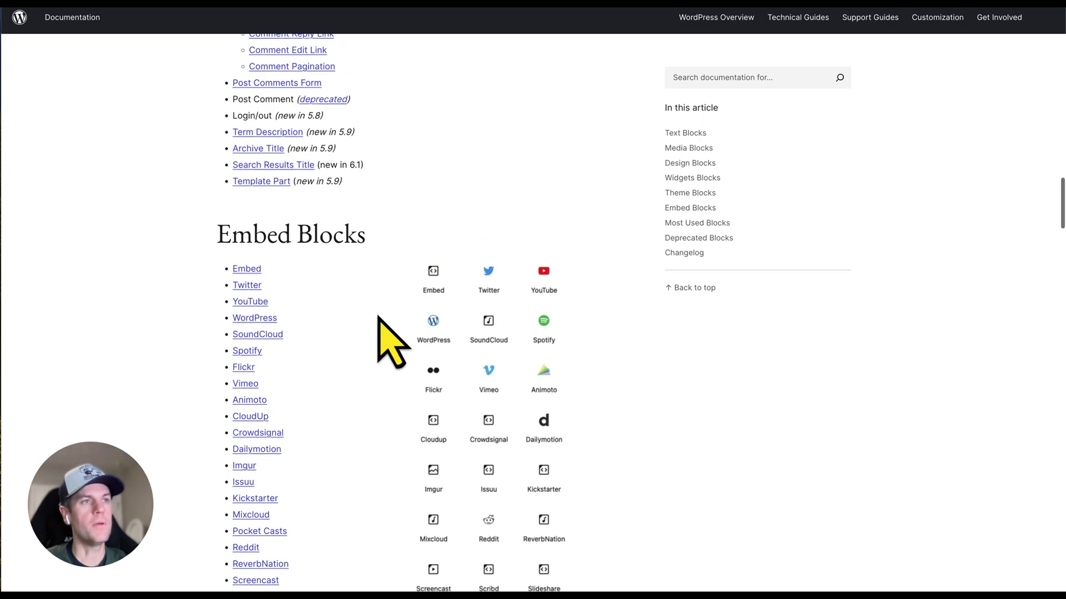
pyautogui.scroll(20, 379, 317)
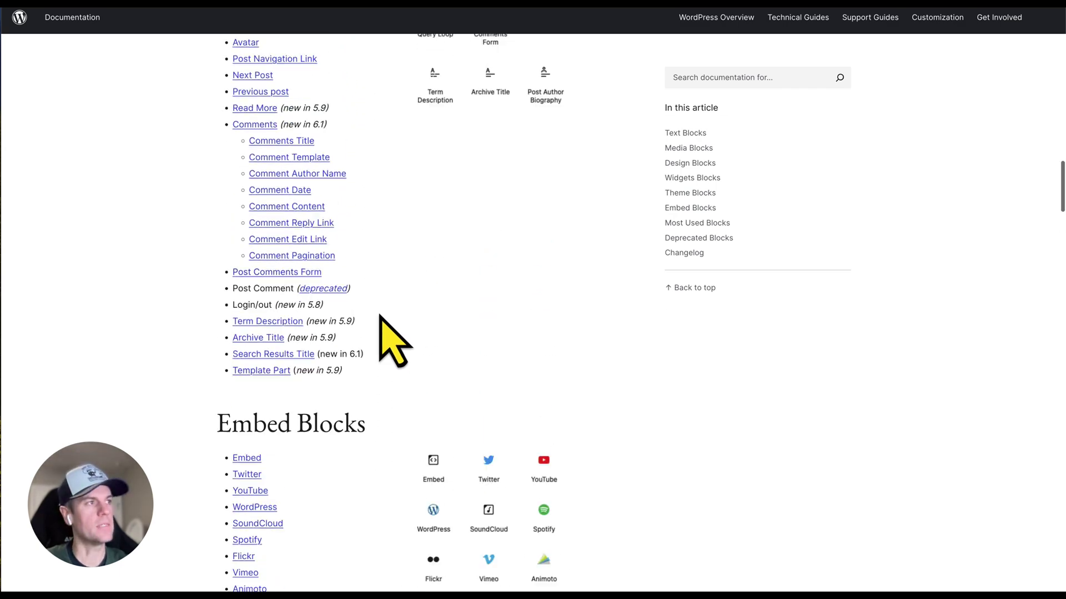
pyautogui.scroll(3, 379, 316)
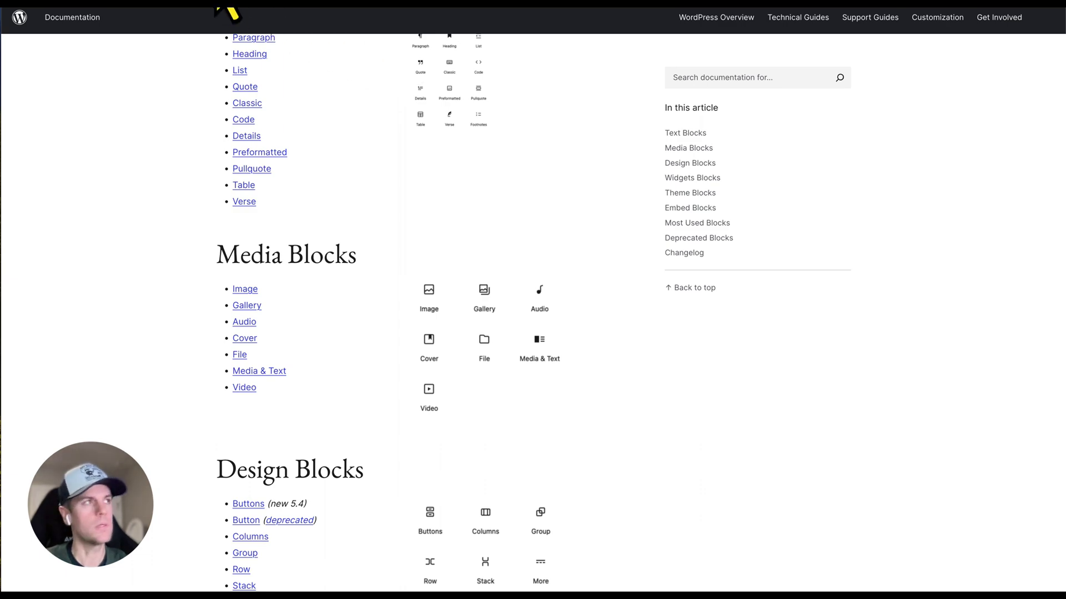
# Return to the sample site's homepage tab and scroll through its front page
pyautogui.click(392, 11)
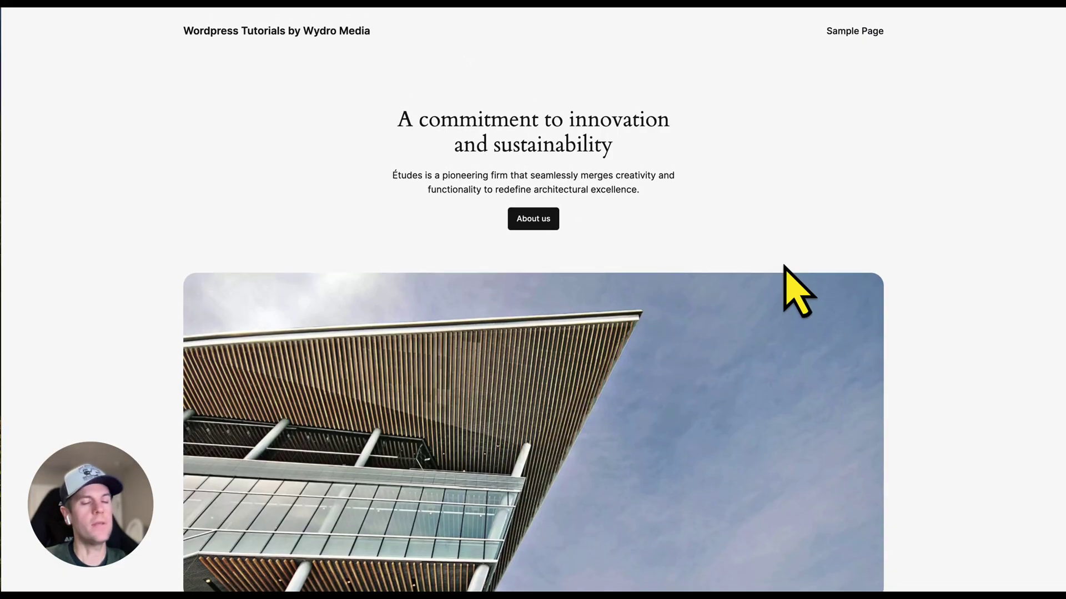
pyautogui.scroll(-5, 784, 267)
pyautogui.scroll(-15, 785, 266)
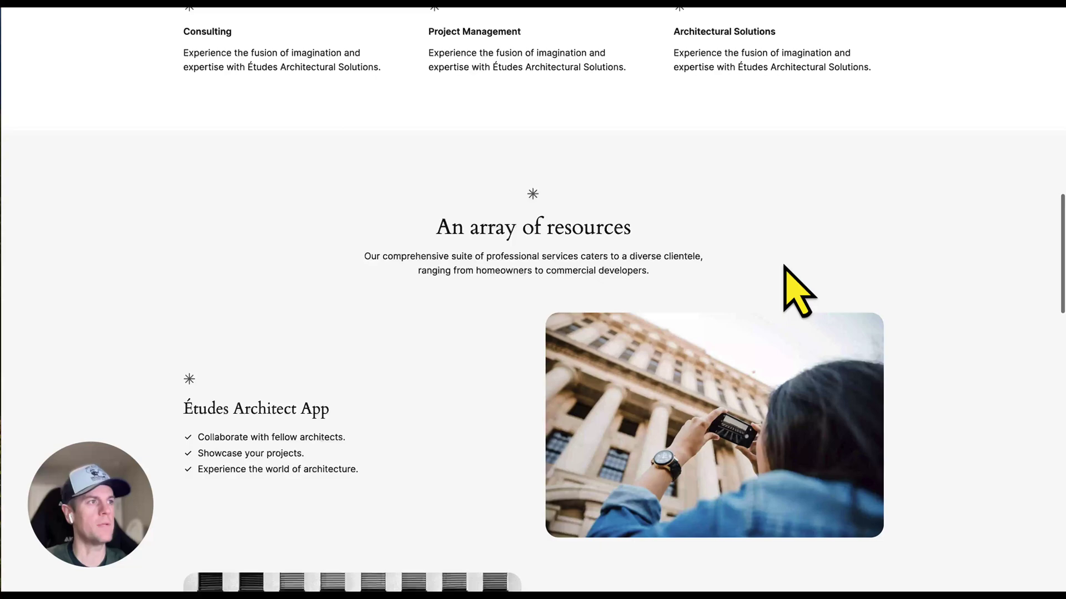
pyautogui.scroll(-5, 784, 266)
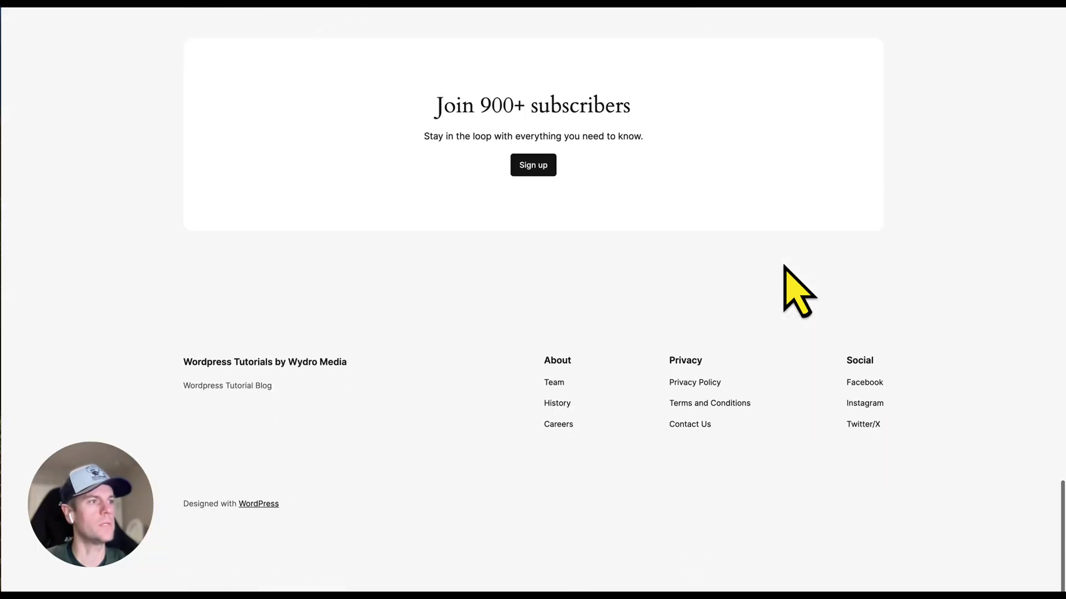
pyautogui.scroll(20, 785, 267)
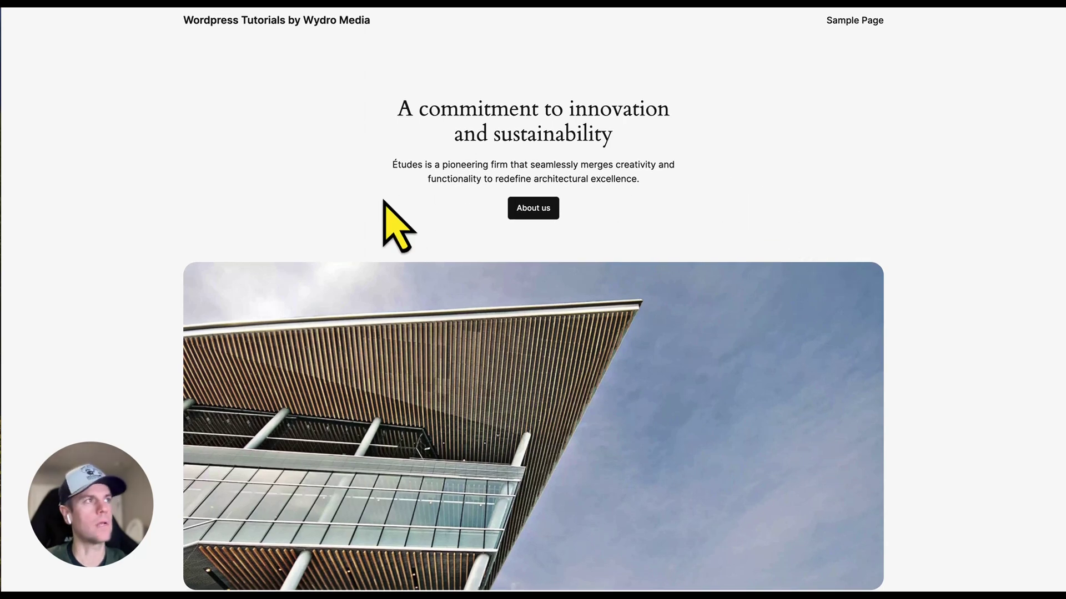
# From the dashboard's Pages list, create a new page titled 'My New Page'
pyautogui.click(522, 7)
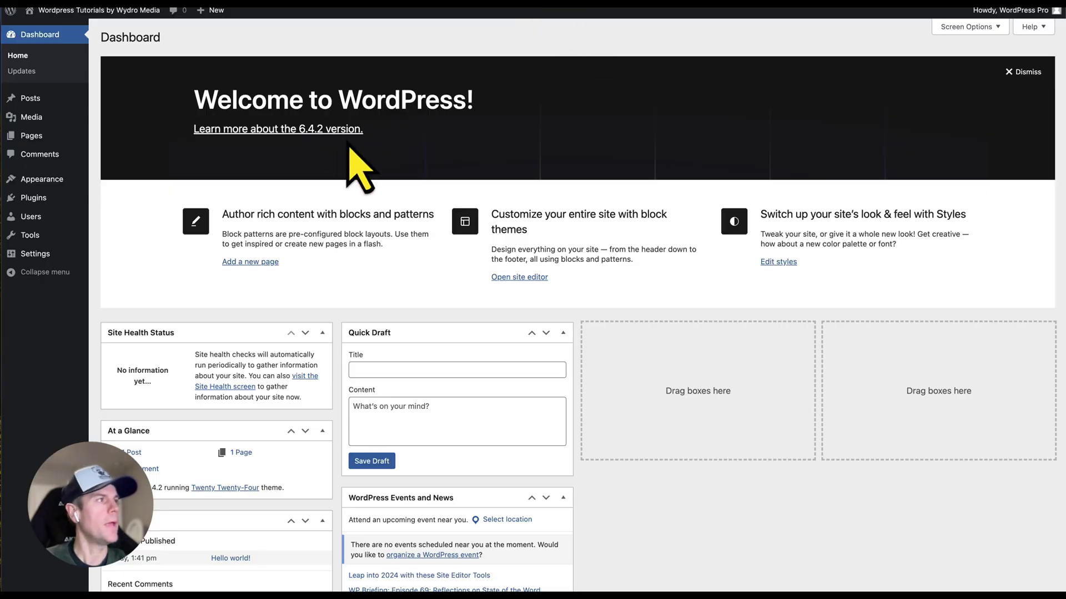
pyautogui.click(36, 142)
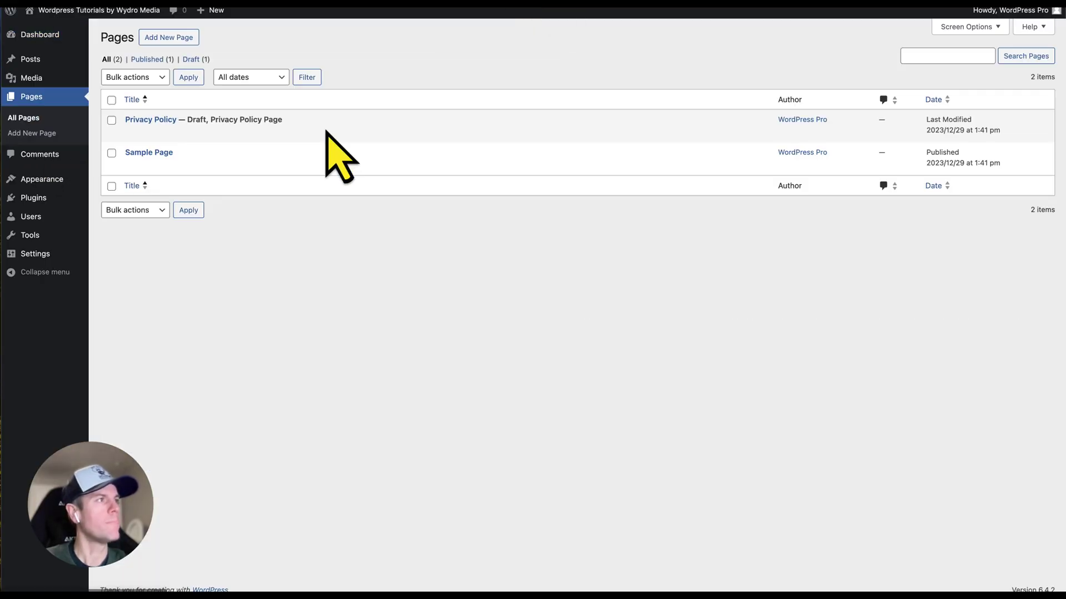
pyautogui.click(177, 37)
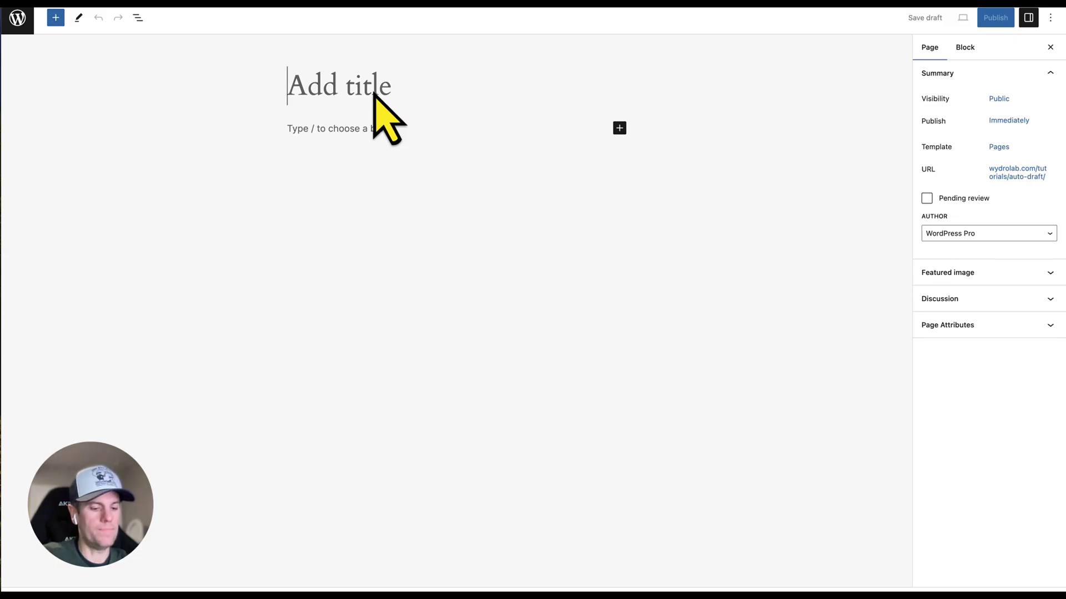
pyautogui.write('My ')
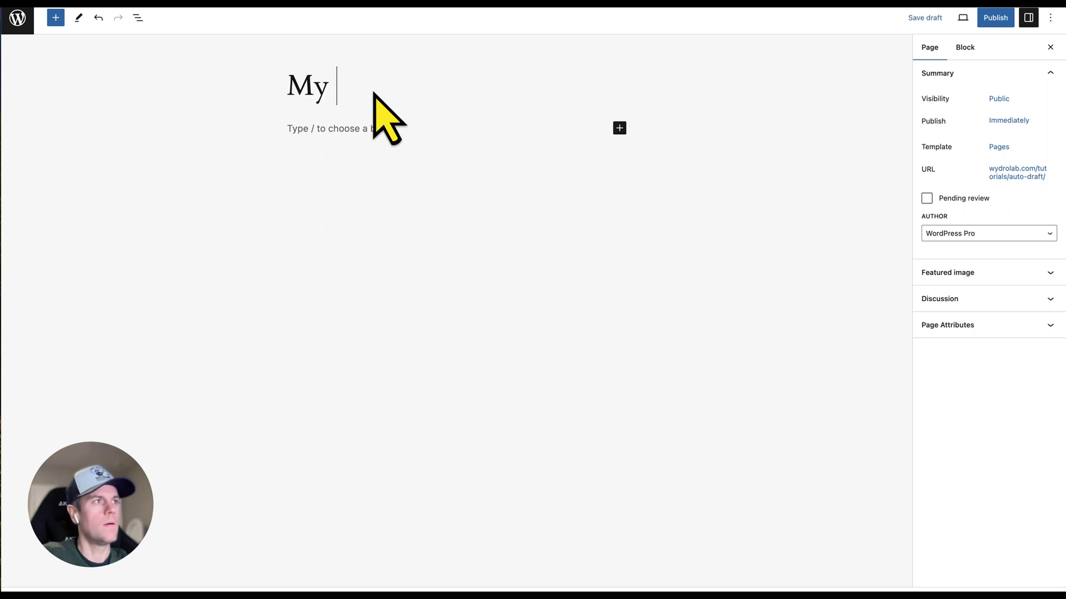
pyautogui.write('New Page')
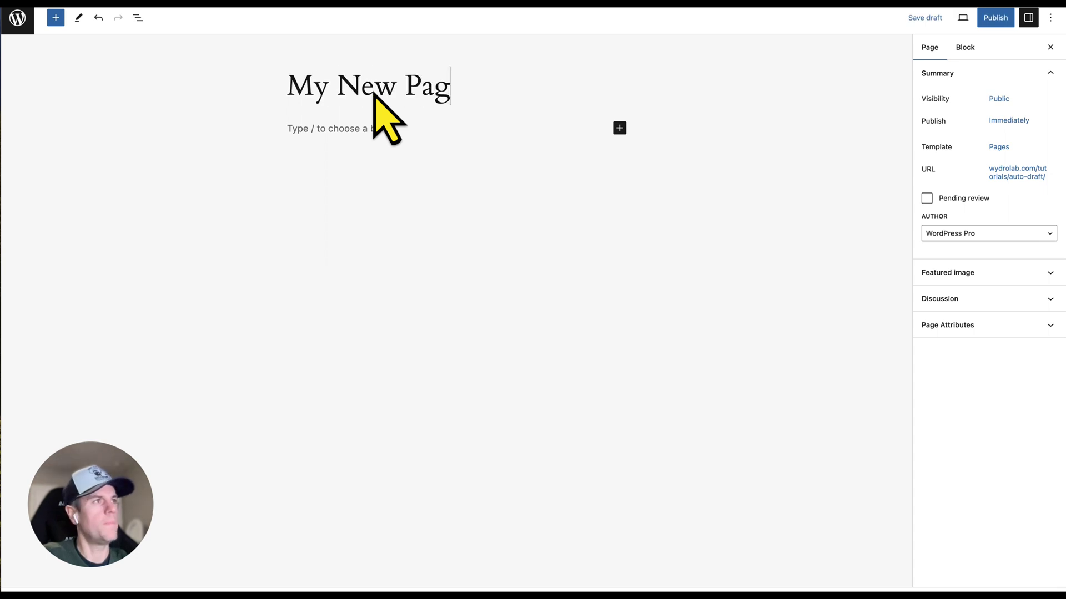
# Write the intro paragraph 'Hello this is my tutorial'
pyautogui.click(380, 135)
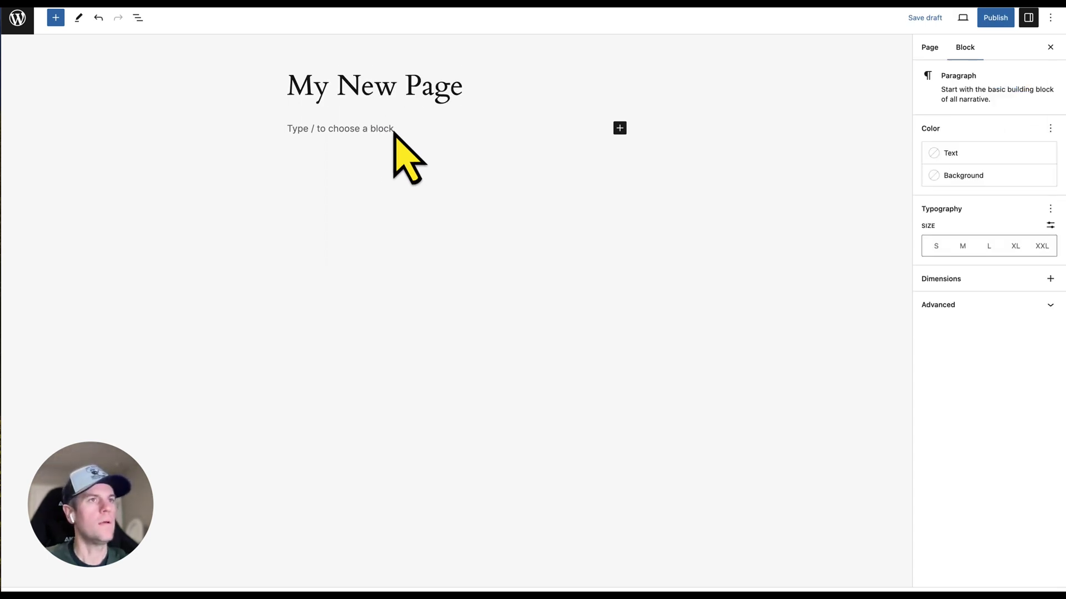
pyautogui.click(619, 128)
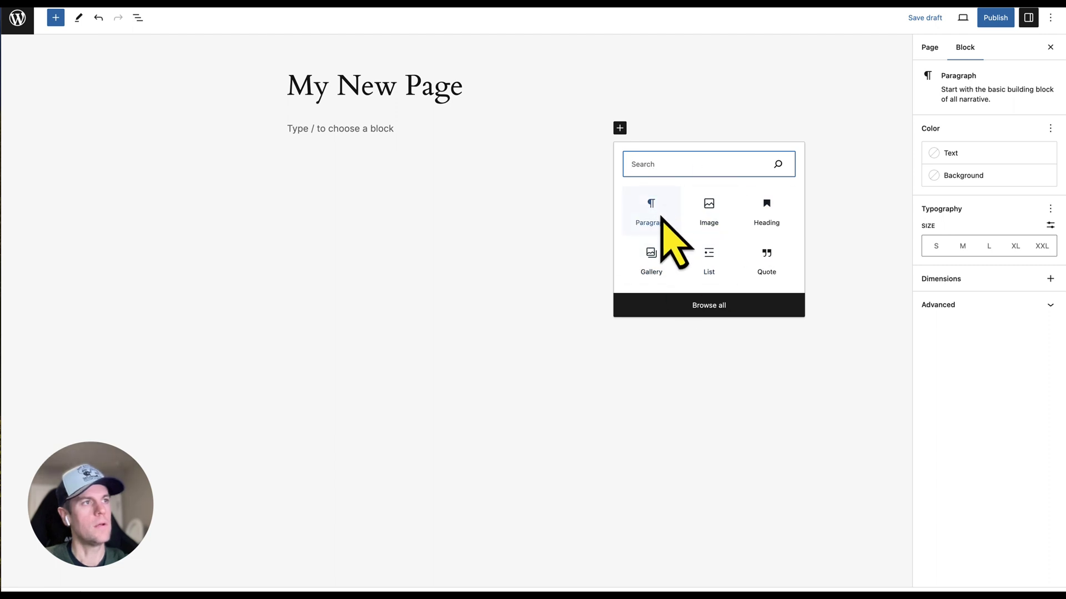
pyautogui.click(644, 211)
pyautogui.write('Hello this is')
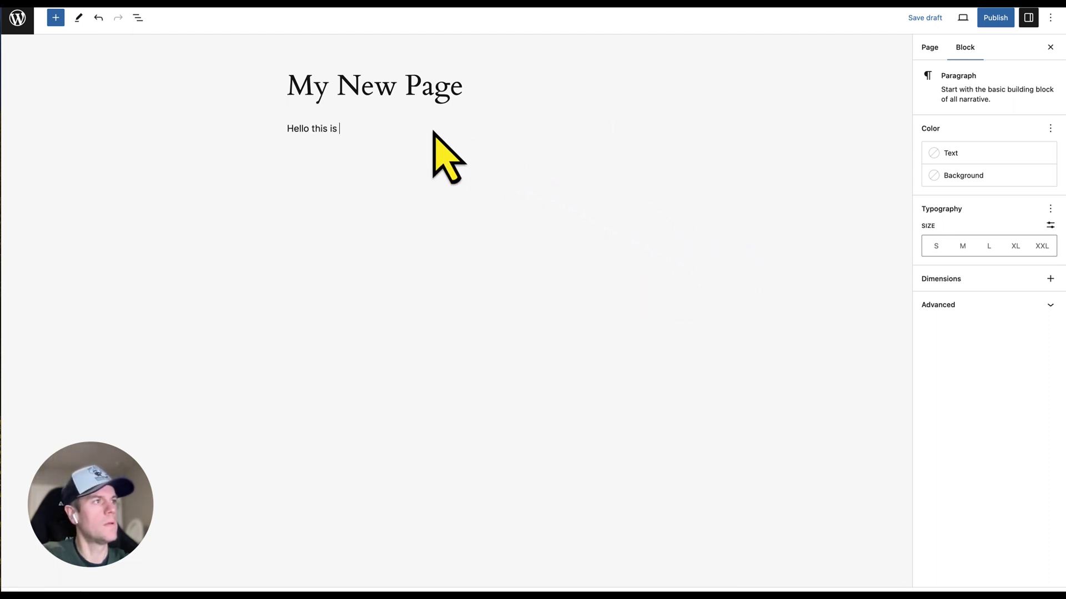
pyautogui.write(' my tutorial')
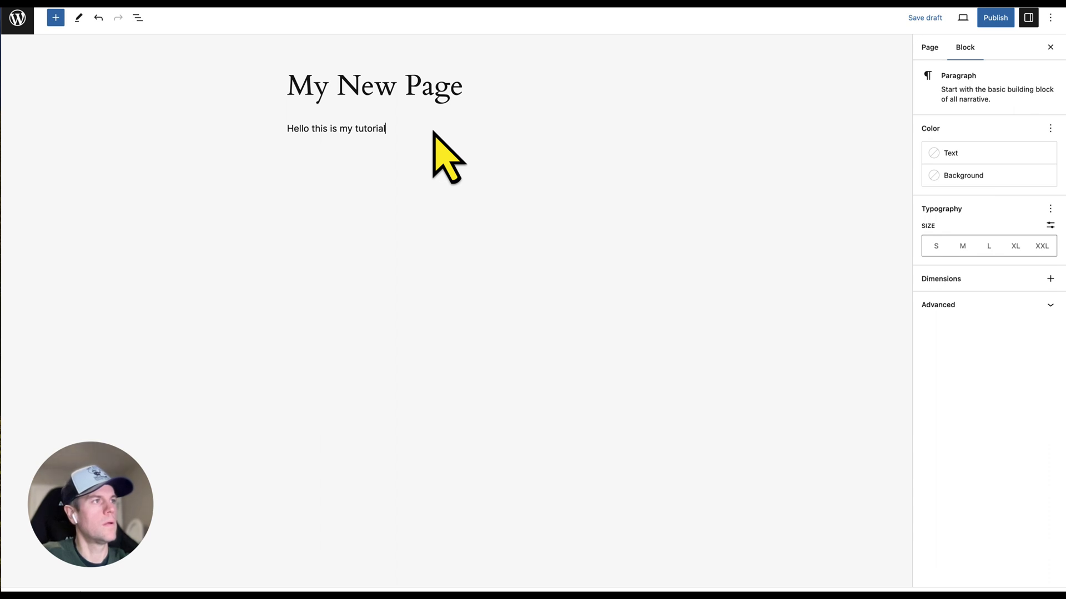
pyautogui.press('Return')
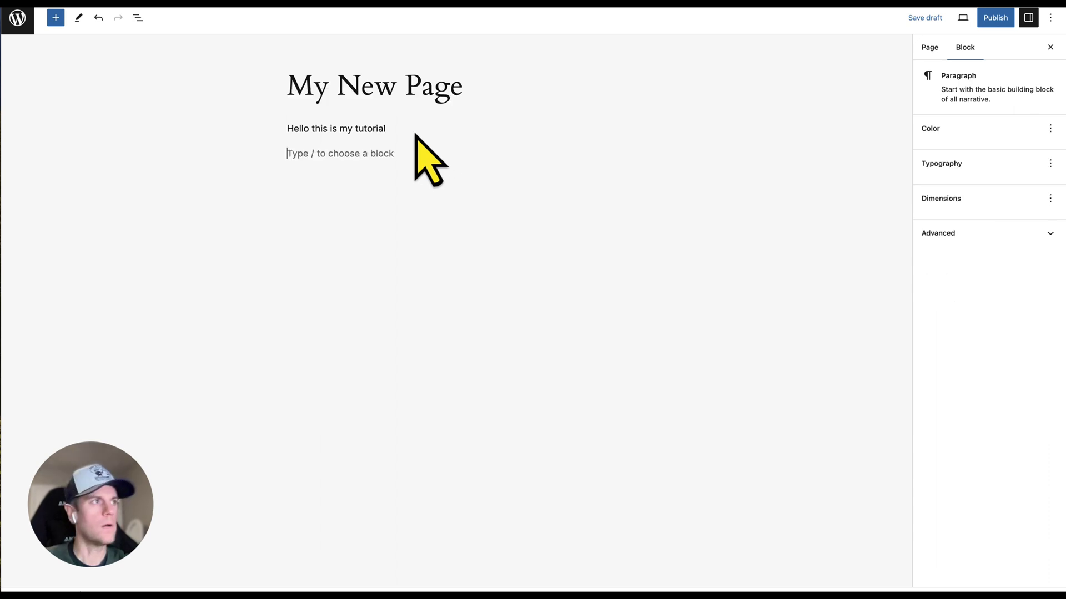
# Add a bulleted list below the intro with three 'Test' items
pyautogui.click(619, 153)
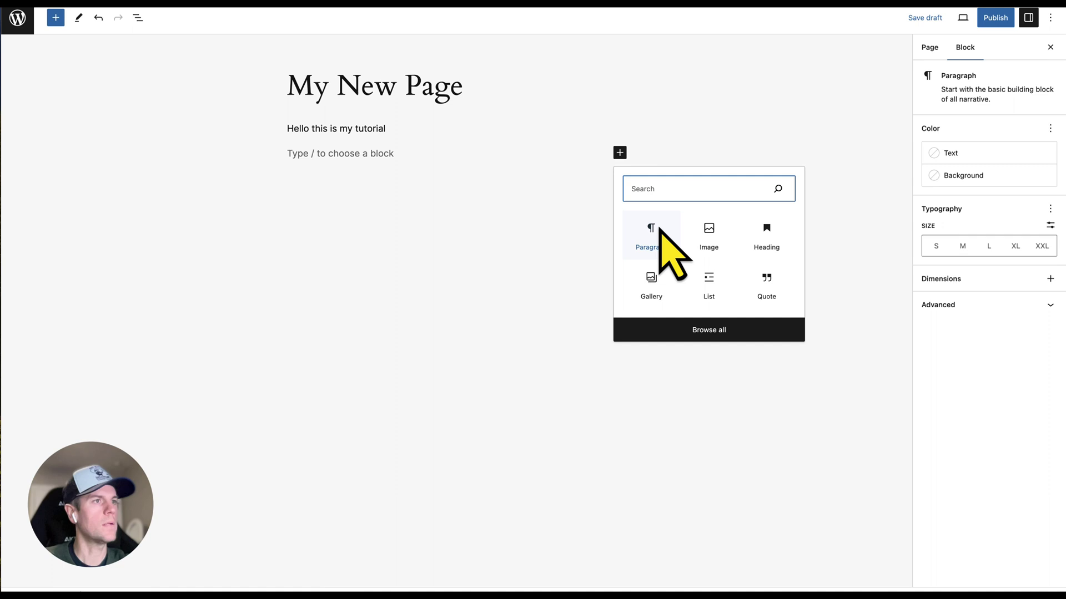
pyautogui.click(707, 282)
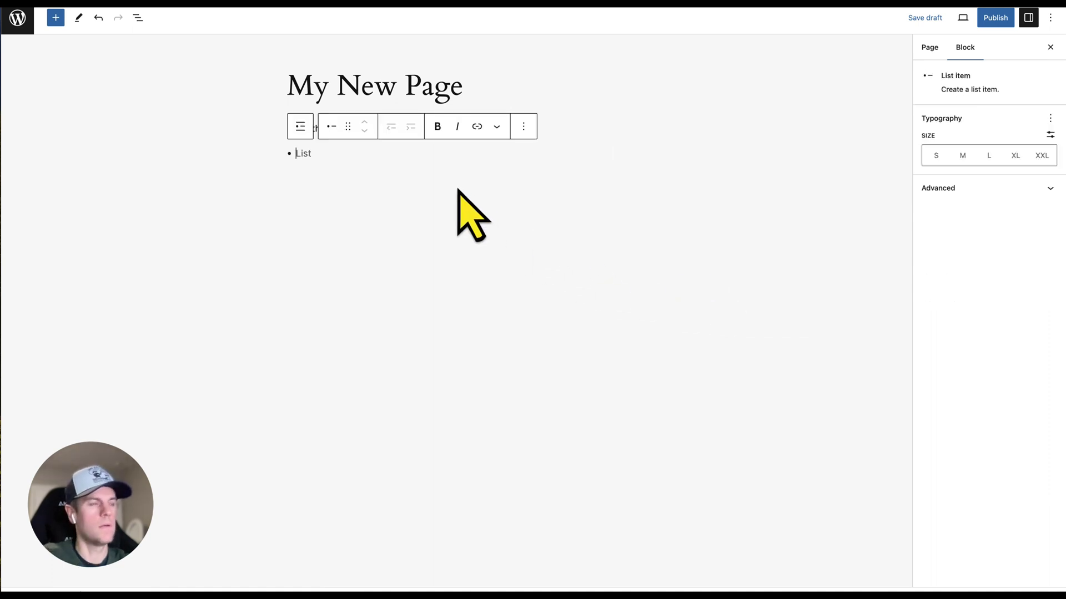
pyautogui.write('Test')
pyautogui.press('Return')
pyautogui.write('Test')
pyautogui.press('Return')
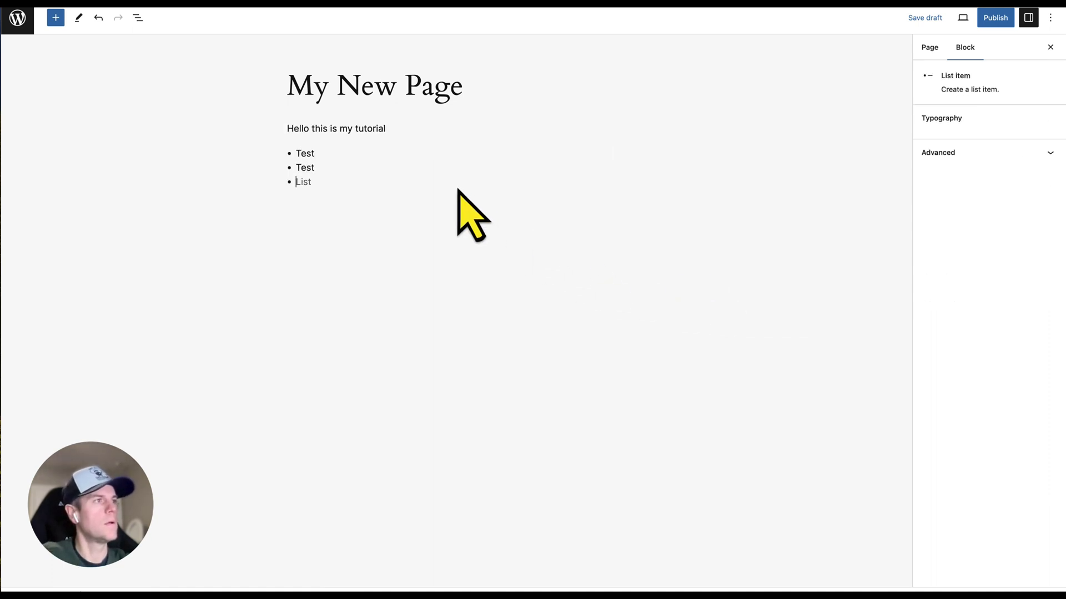
pyautogui.write('Test')
pyautogui.press('Return')
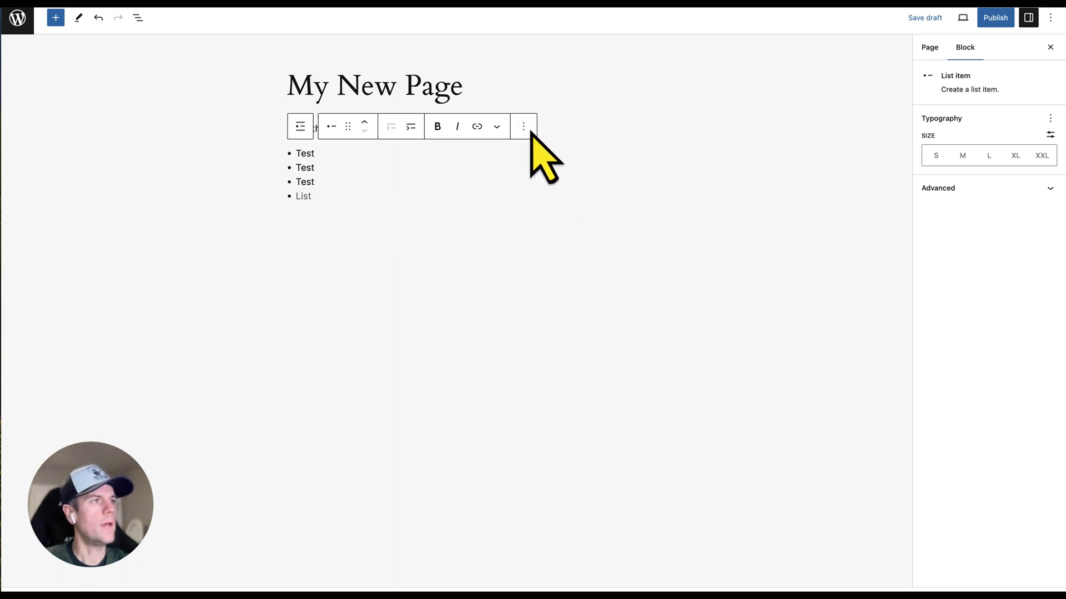
# Add a Quote block reading 'This is cool!' with the citation 'The Person' below the list
pyautogui.press('Return')
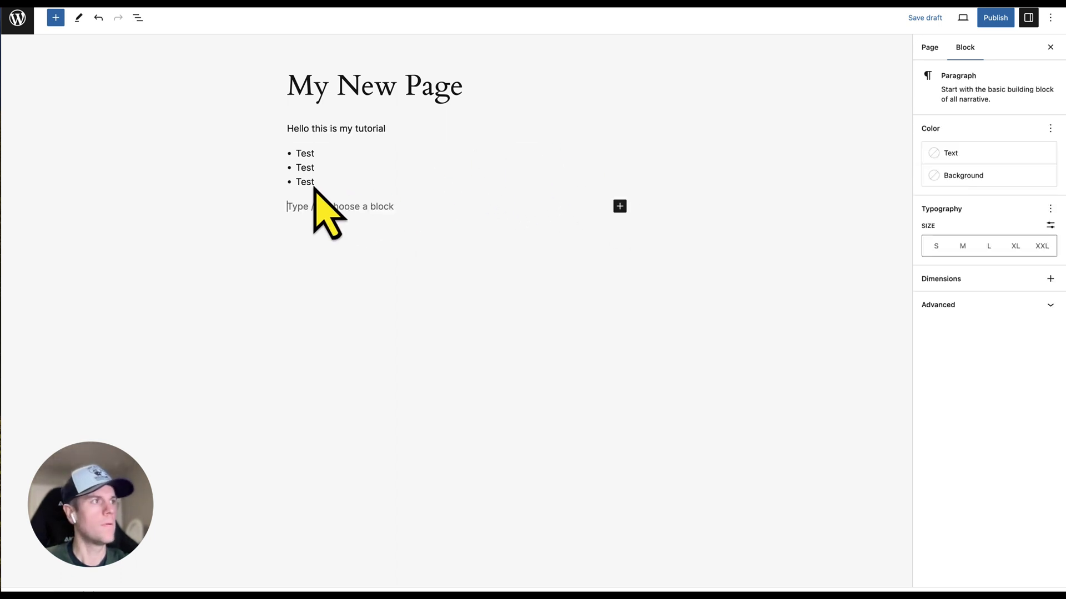
pyautogui.click(619, 206)
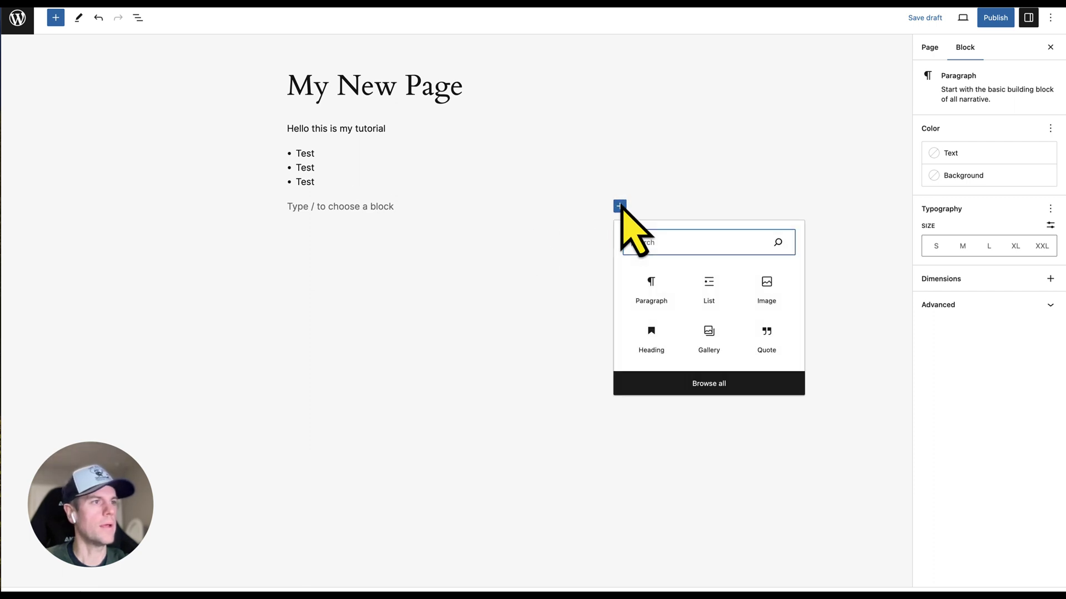
pyautogui.click(768, 333)
pyautogui.write('Thi')
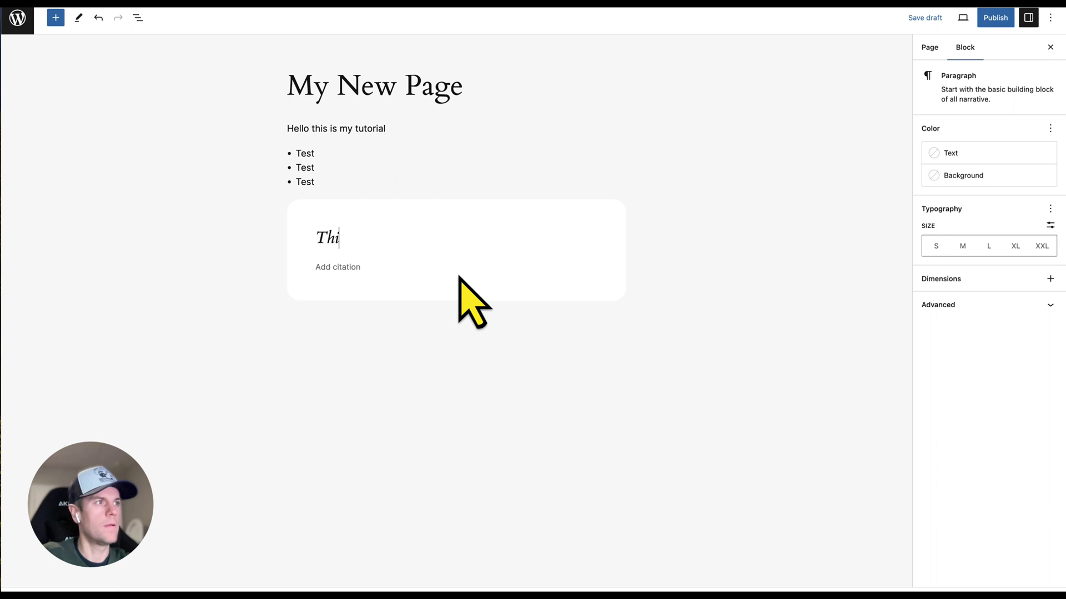
pyautogui.write('s is cool!')
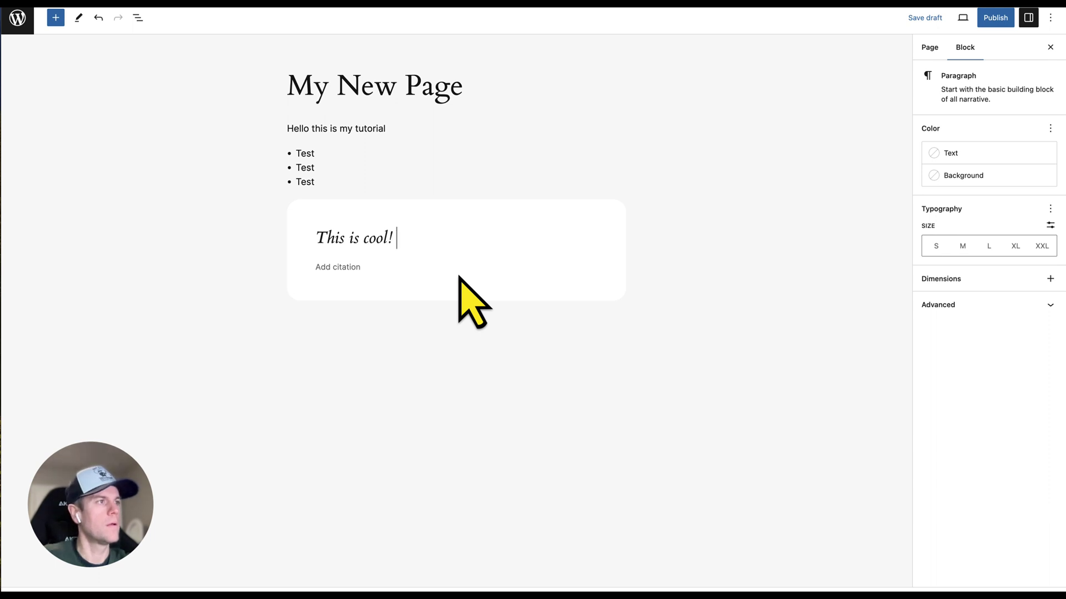
pyautogui.click(343, 262)
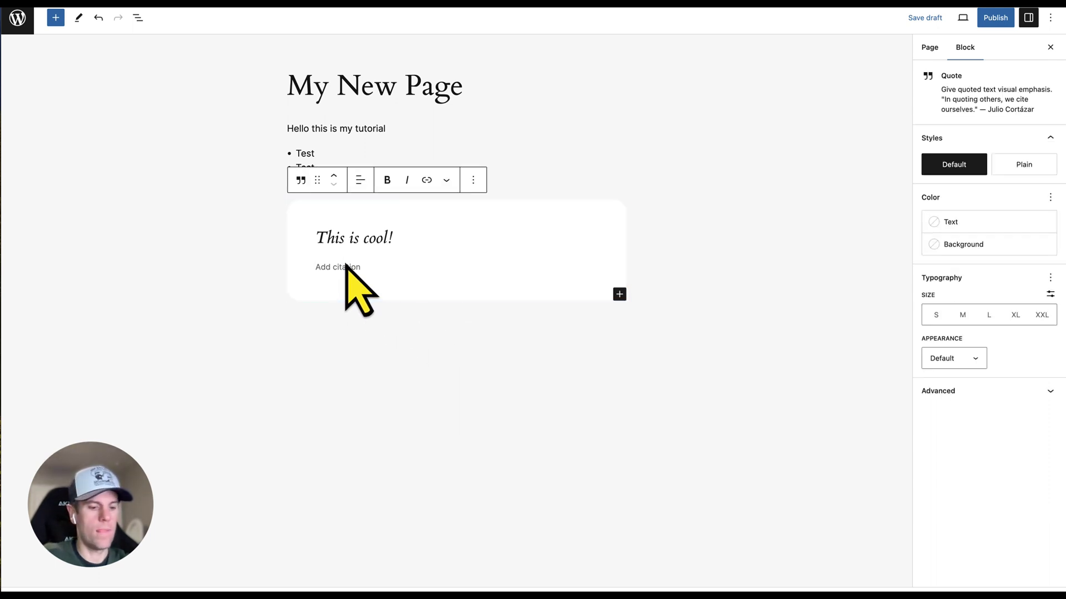
pyautogui.write('The Person')
pyautogui.press('Return')
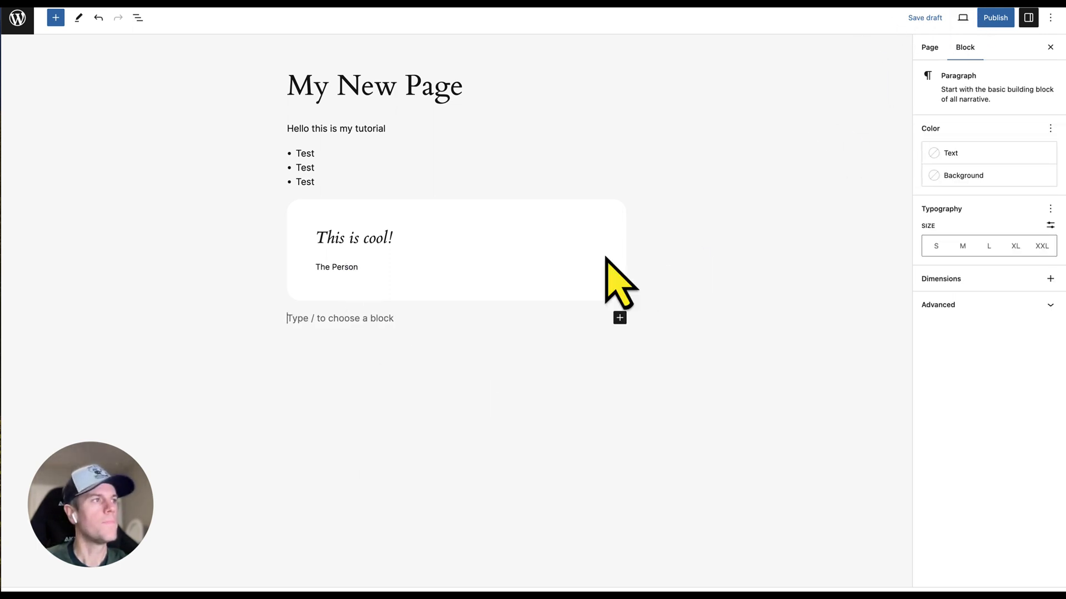
# Open the full block library below the quote and scroll through the available blocks
pyautogui.click(620, 318)
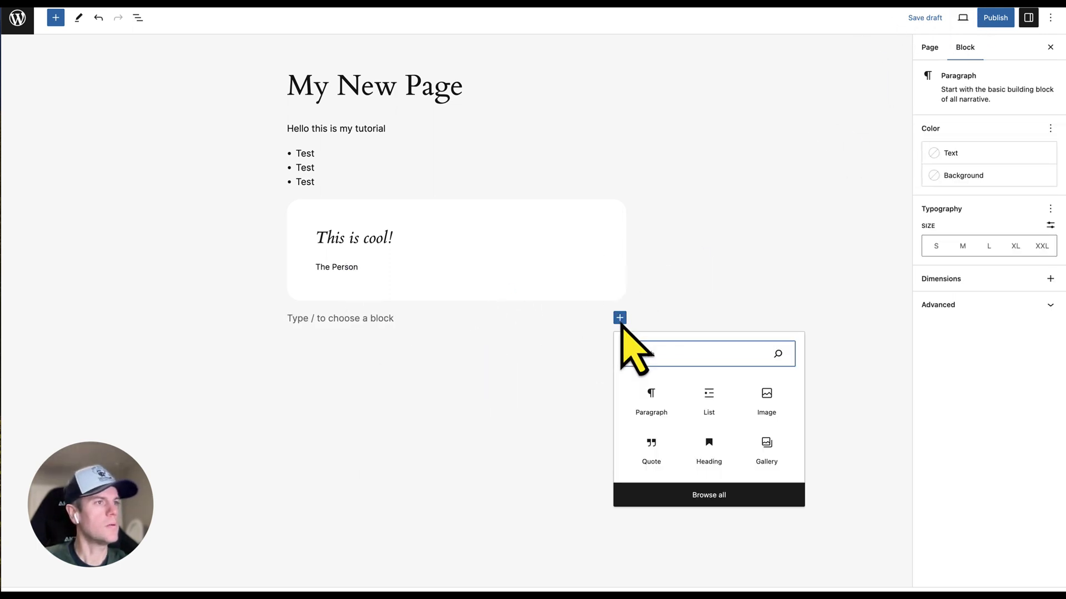
pyautogui.click(729, 498)
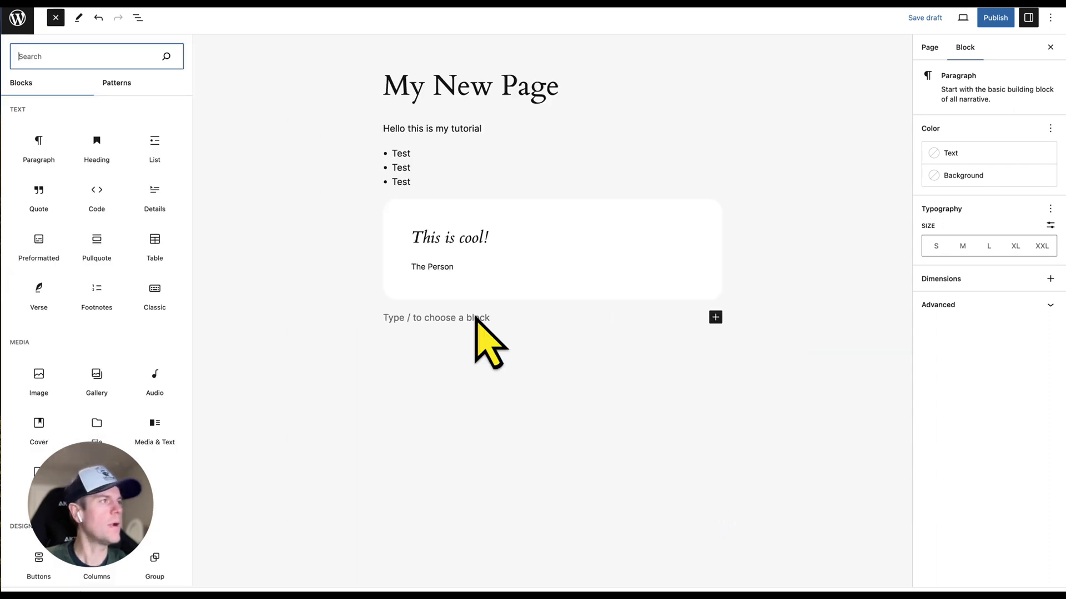
pyautogui.scroll(-5, 135, 239)
pyautogui.scroll(-5, 136, 232)
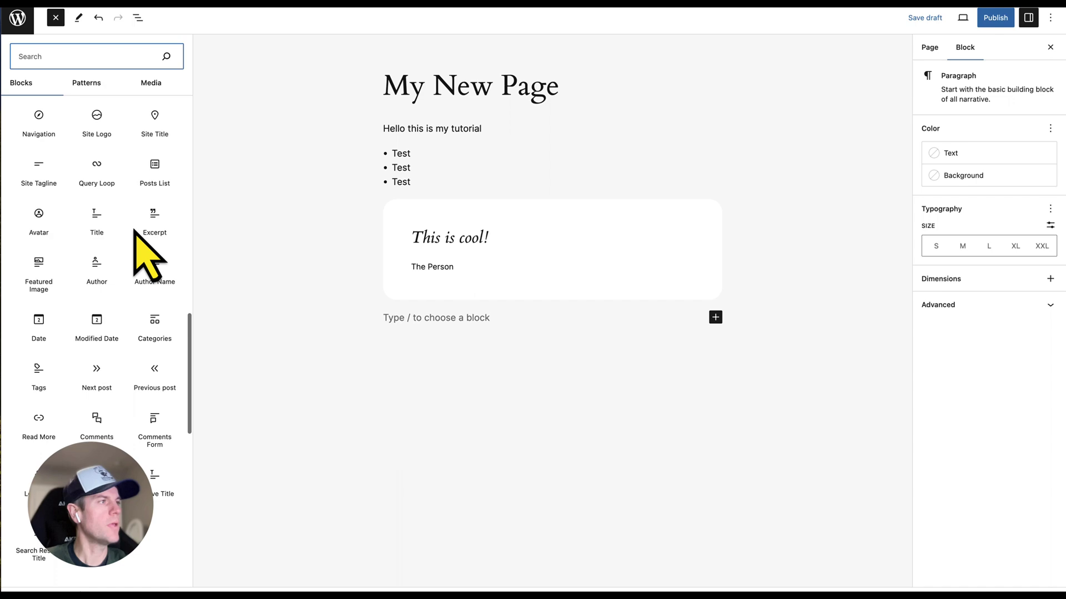
pyautogui.scroll(-10, 135, 233)
pyautogui.scroll(15, 135, 233)
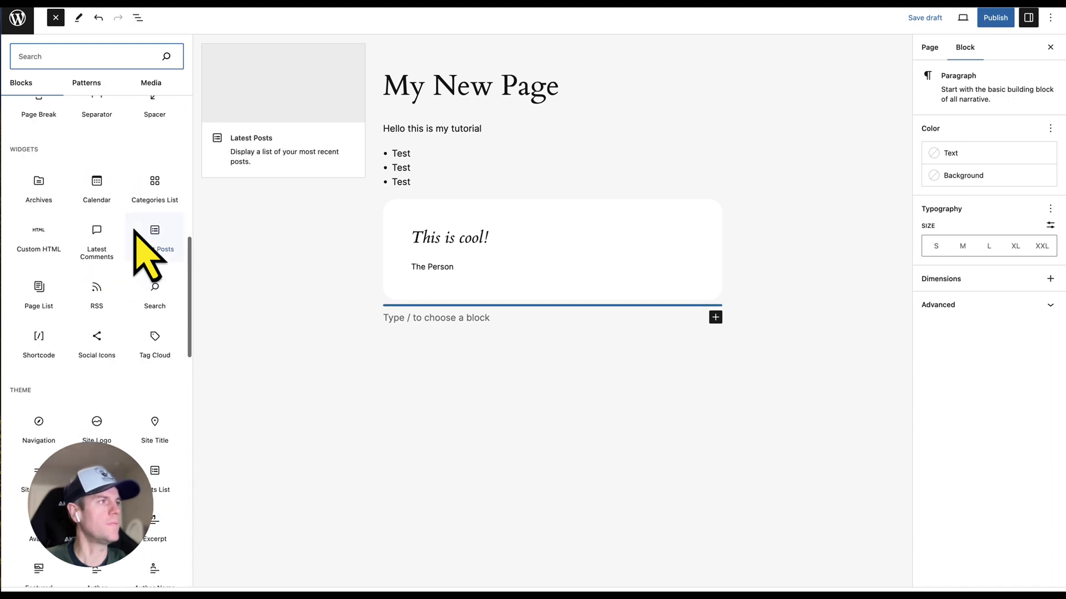
pyautogui.scroll(8, 135, 233)
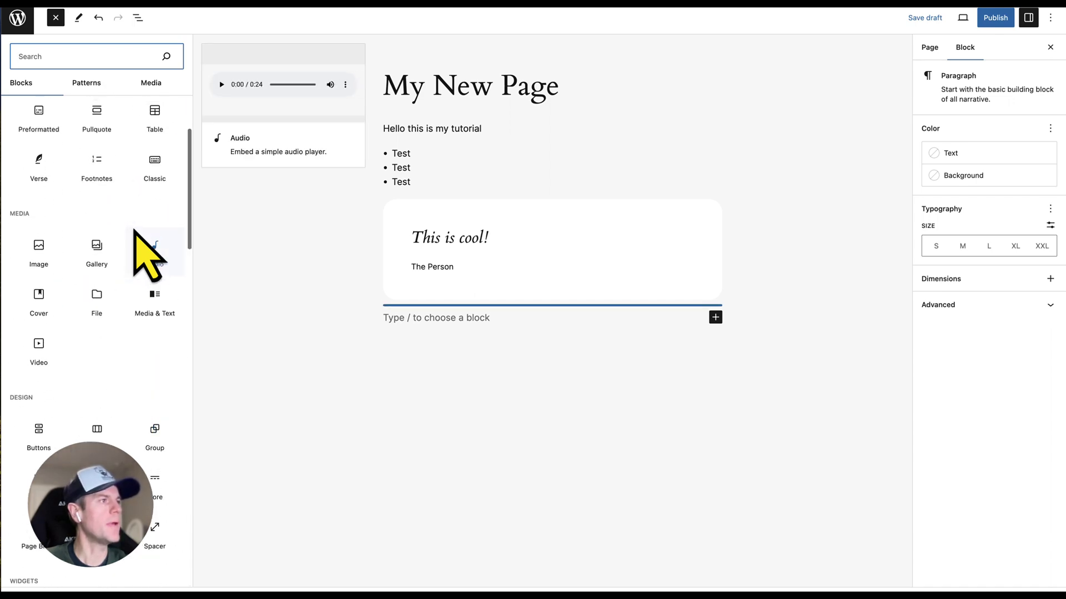
pyautogui.scroll(3, 146, 255)
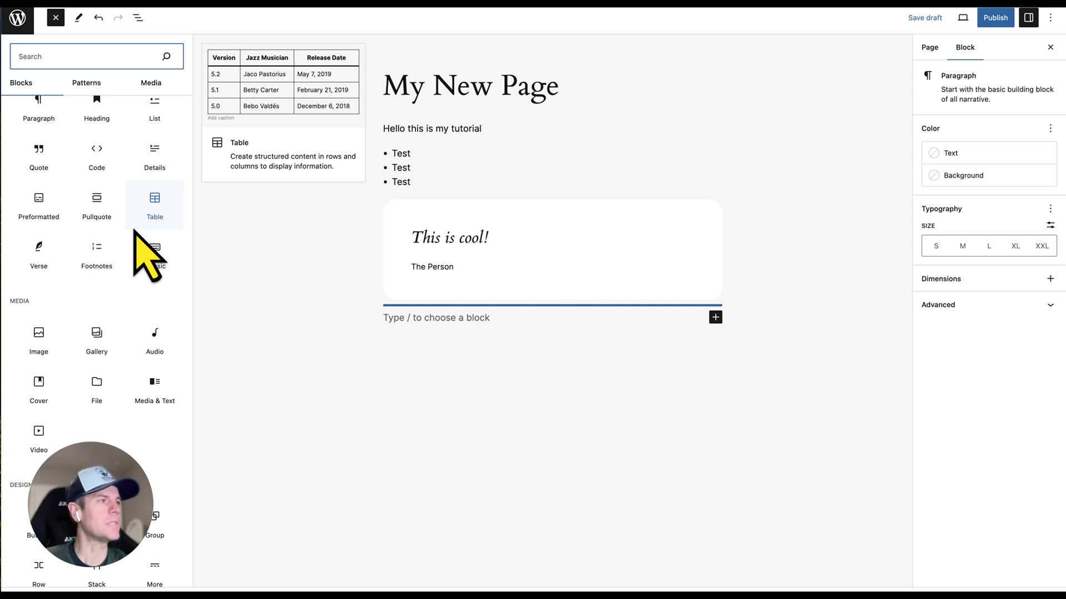
# Insert a Table block with 3 columns and 2 rows below the quote
pyautogui.click(155, 247)
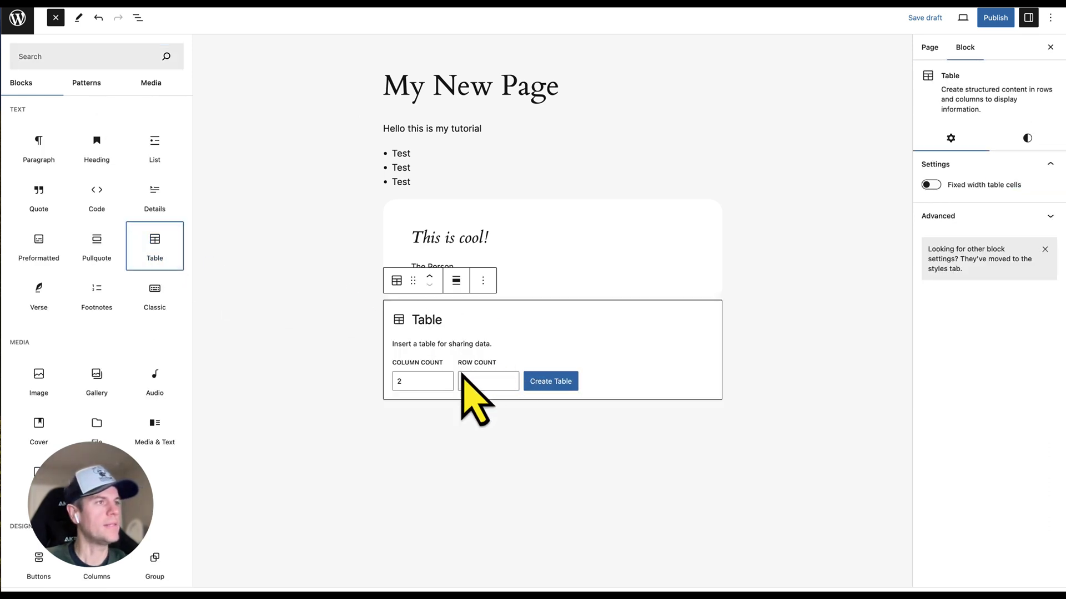
pyautogui.click(415, 383)
pyautogui.doubleClick(303, 381)
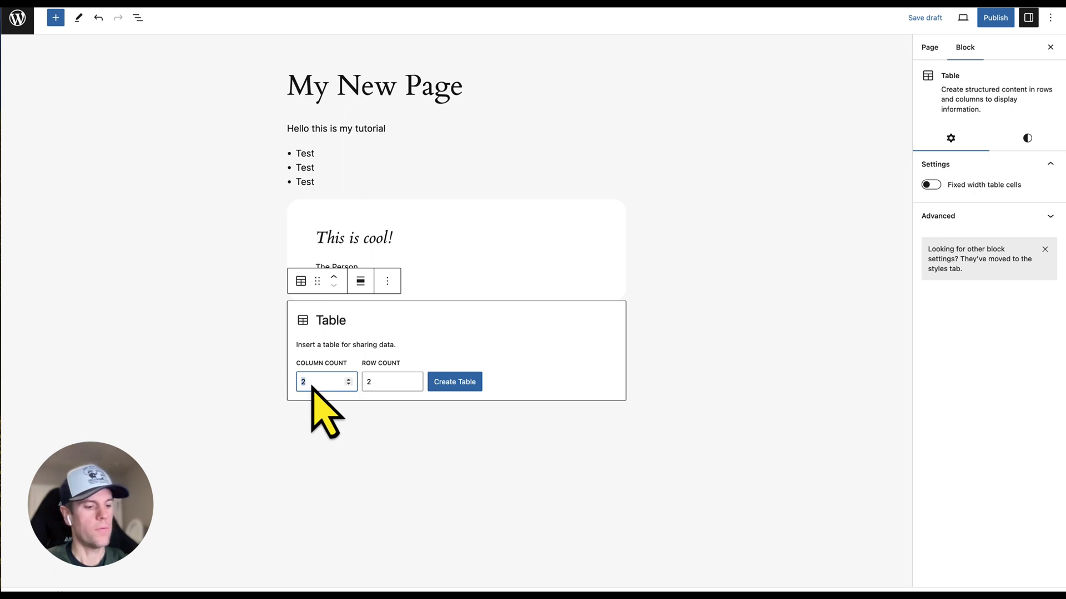
pyautogui.write('3')
pyautogui.click(369, 383)
pyautogui.click(458, 382)
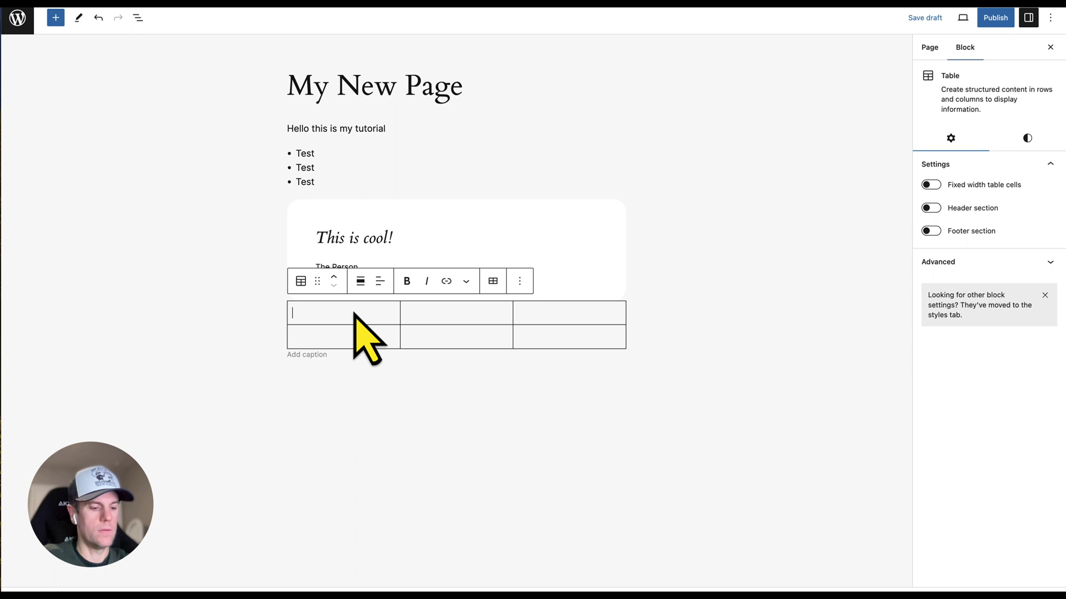
# Enter the table headers Date, Name and Location
pyautogui.write('Date')
pyautogui.press('Tab')
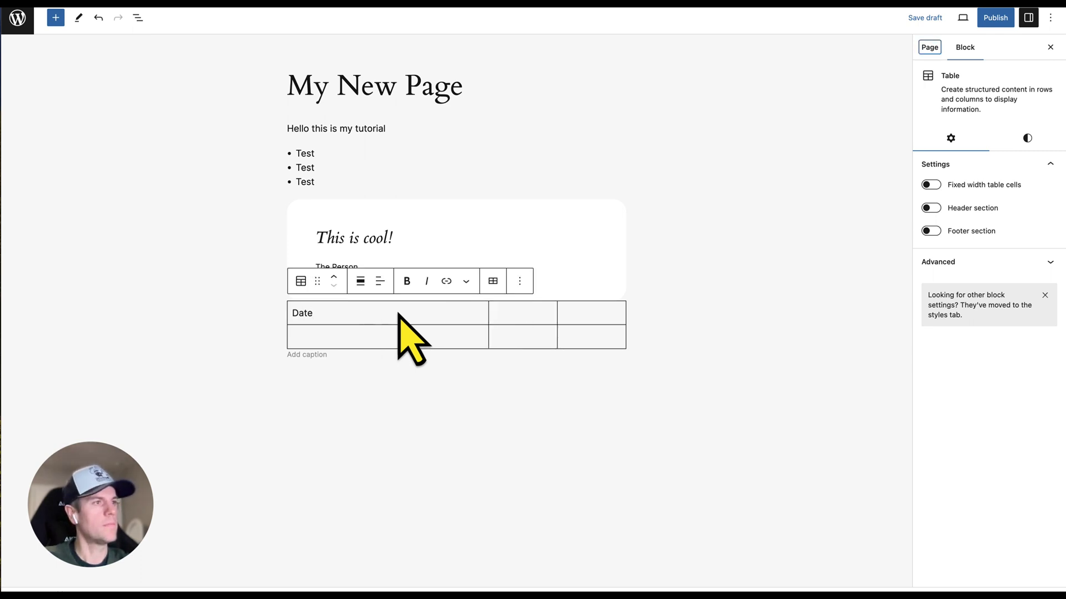
pyautogui.write('Name')
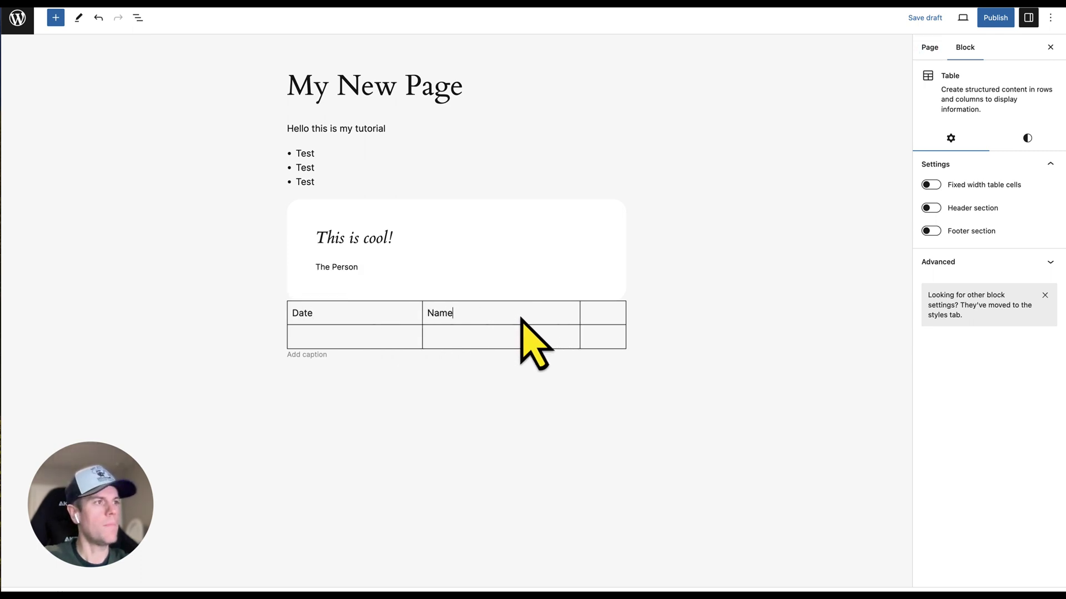
pyautogui.click(607, 315)
pyautogui.write('Location')
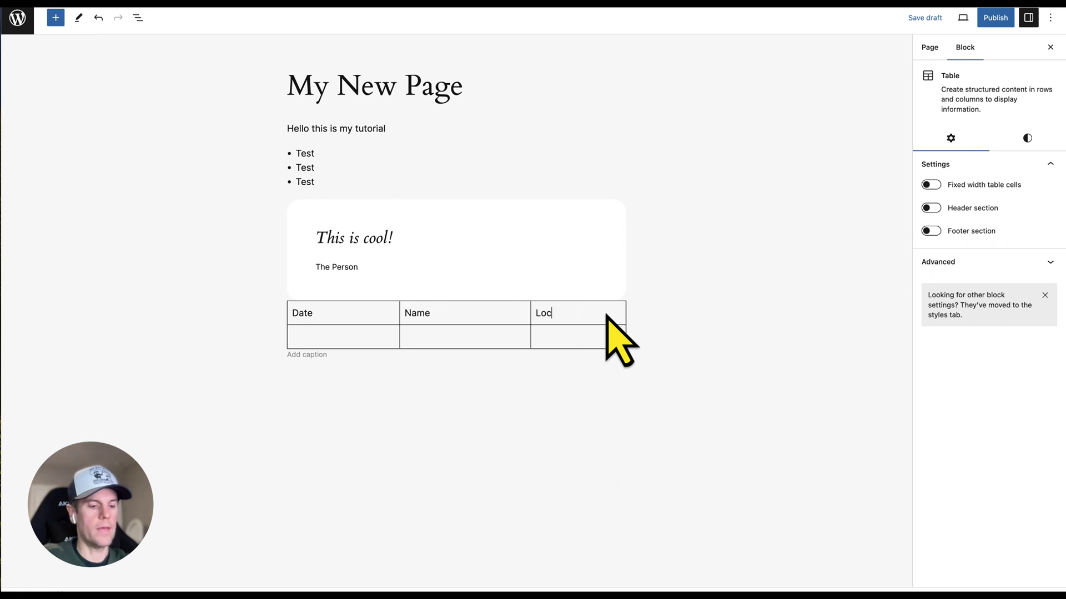
# Fill the first table row with 'dfdf', 'dfdfd' and 'dfdfdf', then deselect the table
pyautogui.click(360, 340)
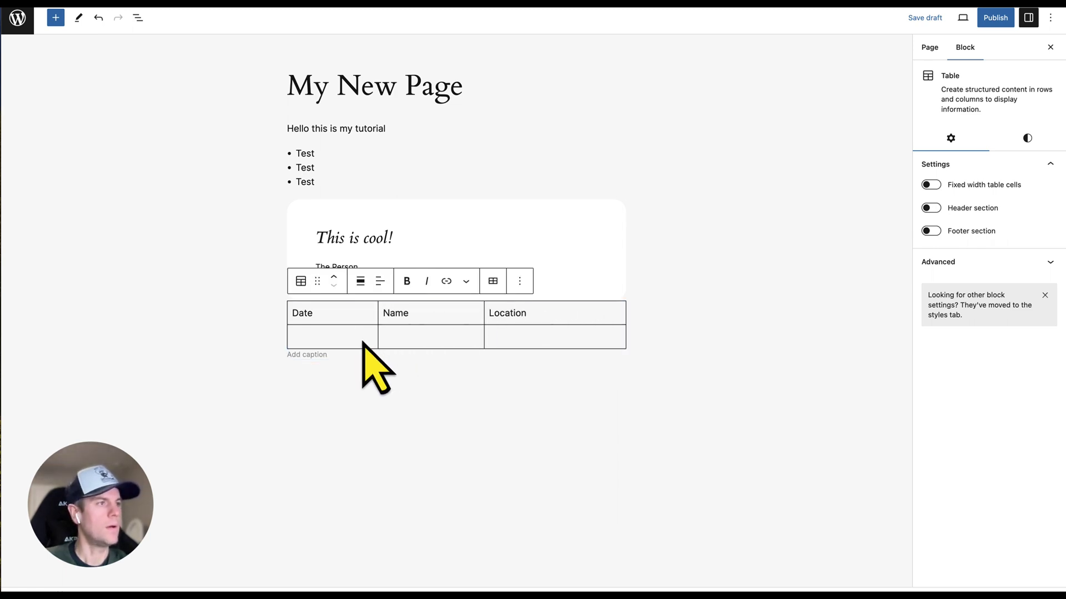
pyautogui.write('dfdf')
pyautogui.press('Tab')
pyautogui.write('dfdfd')
pyautogui.press('Tab')
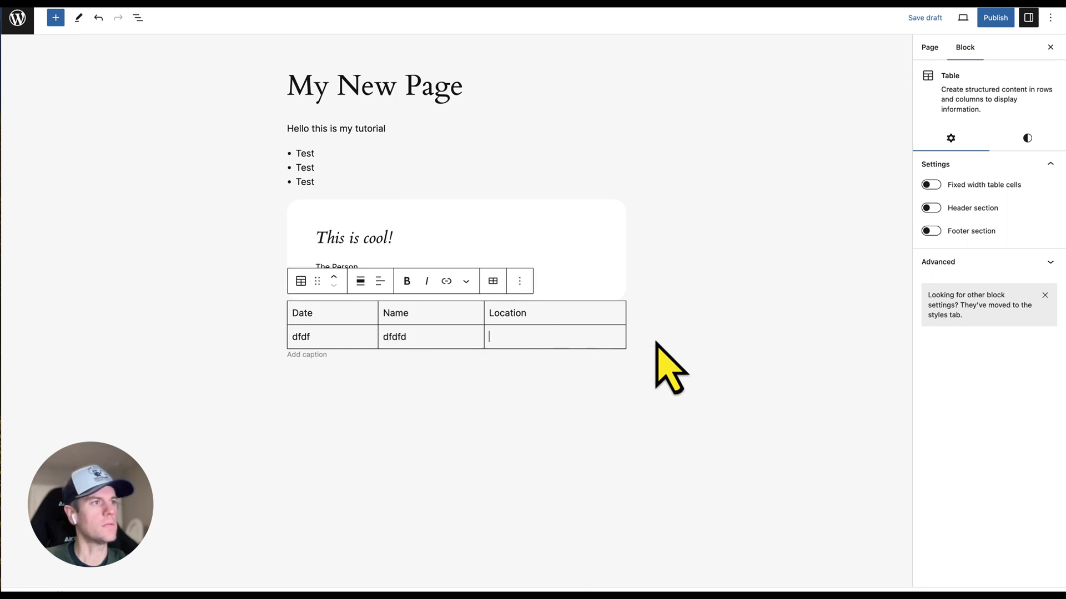
pyautogui.write('dfdfdf')
pyautogui.click(503, 350)
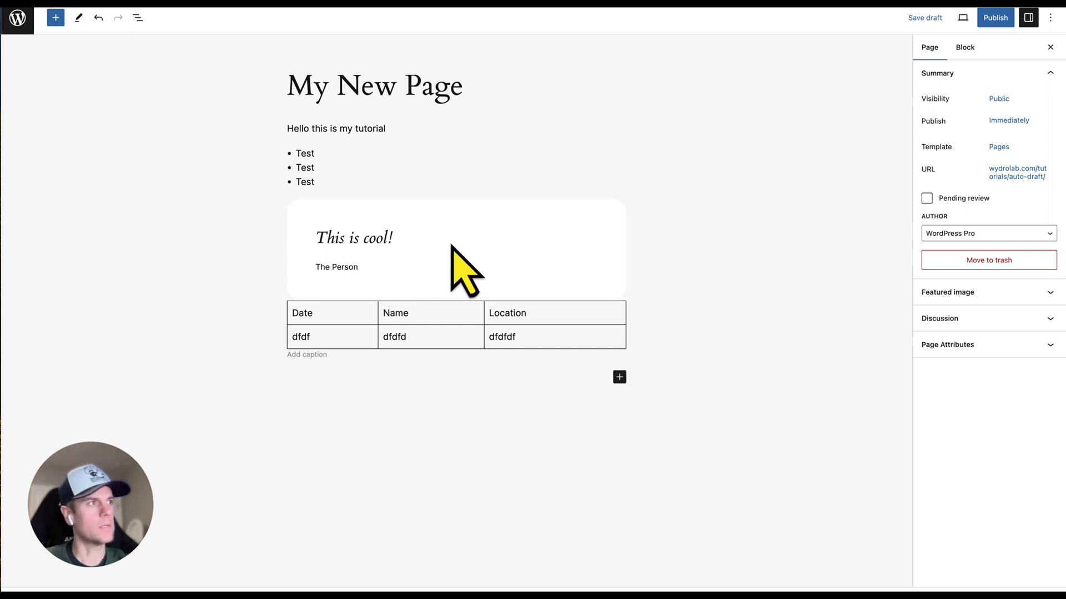
# Give the 'This is cool!' paragraph a black background and white text
pyautogui.click(412, 236)
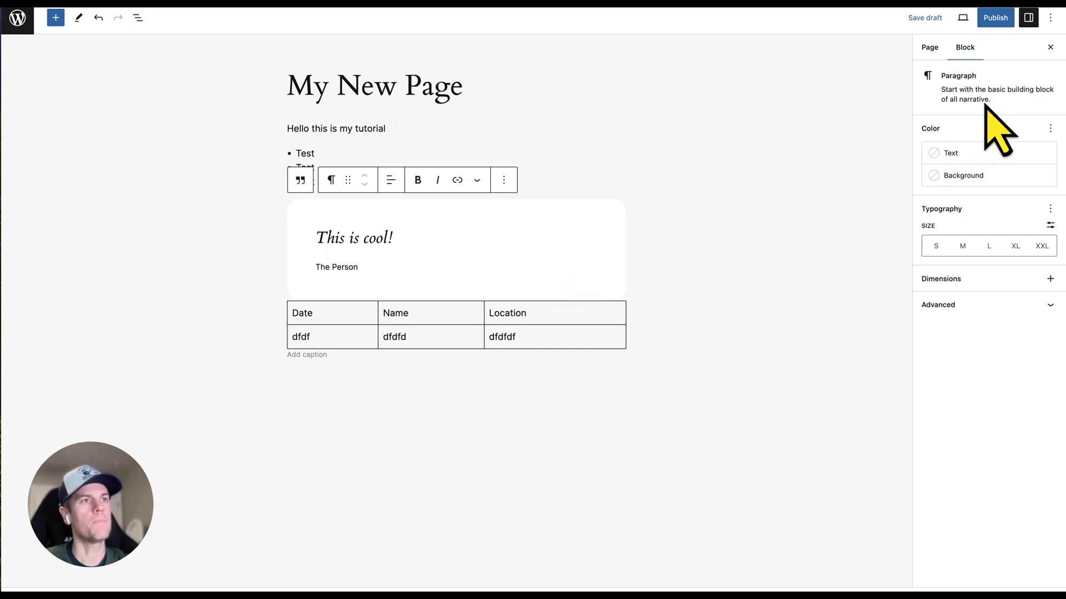
pyautogui.click(1043, 307)
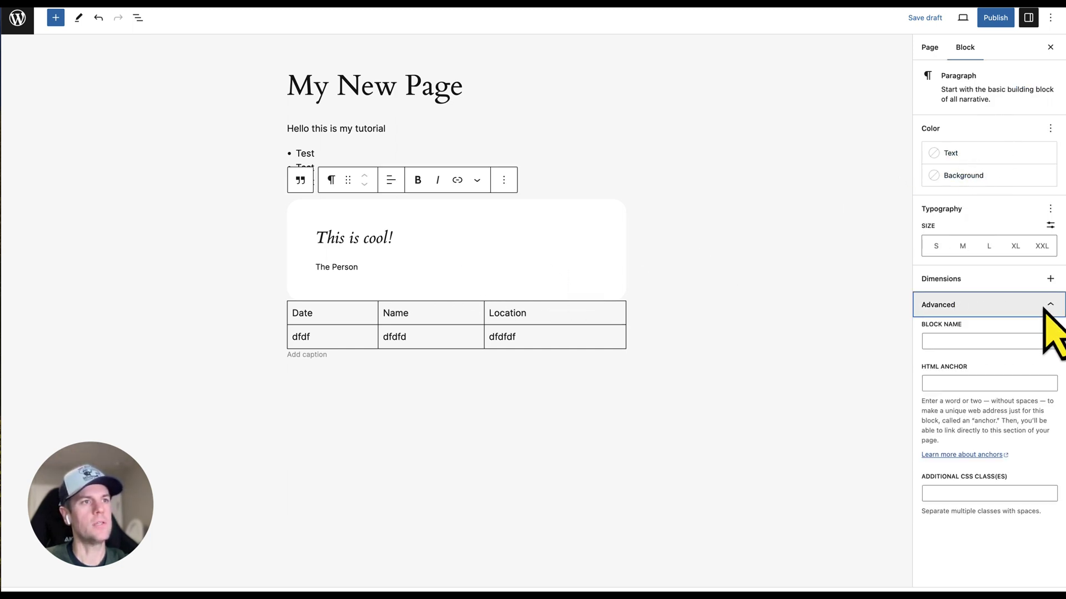
pyautogui.click(1044, 307)
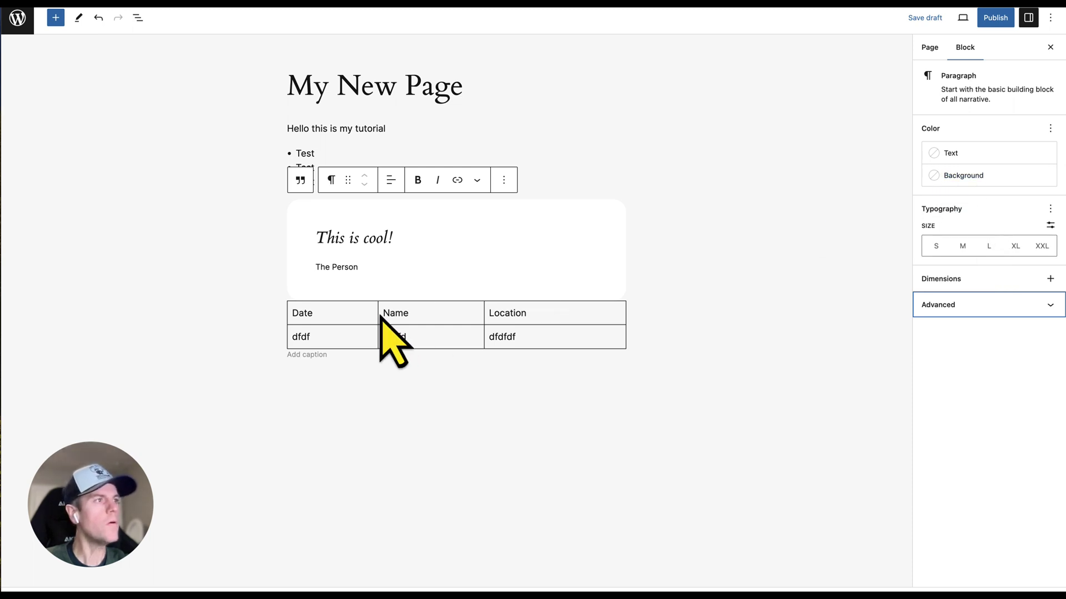
pyautogui.click(399, 257)
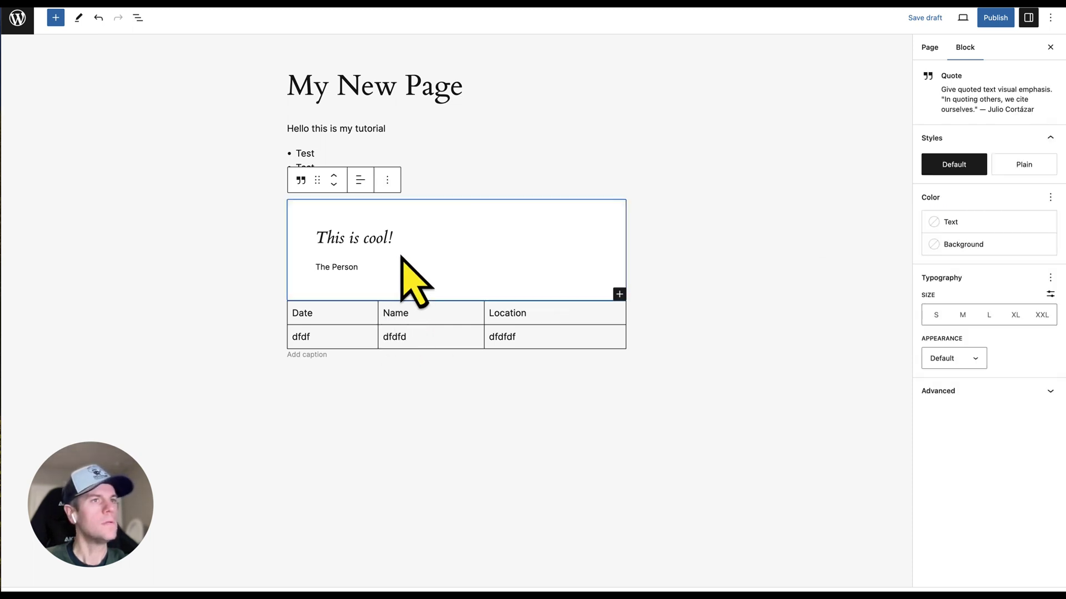
pyautogui.click(365, 159)
pyautogui.click(410, 238)
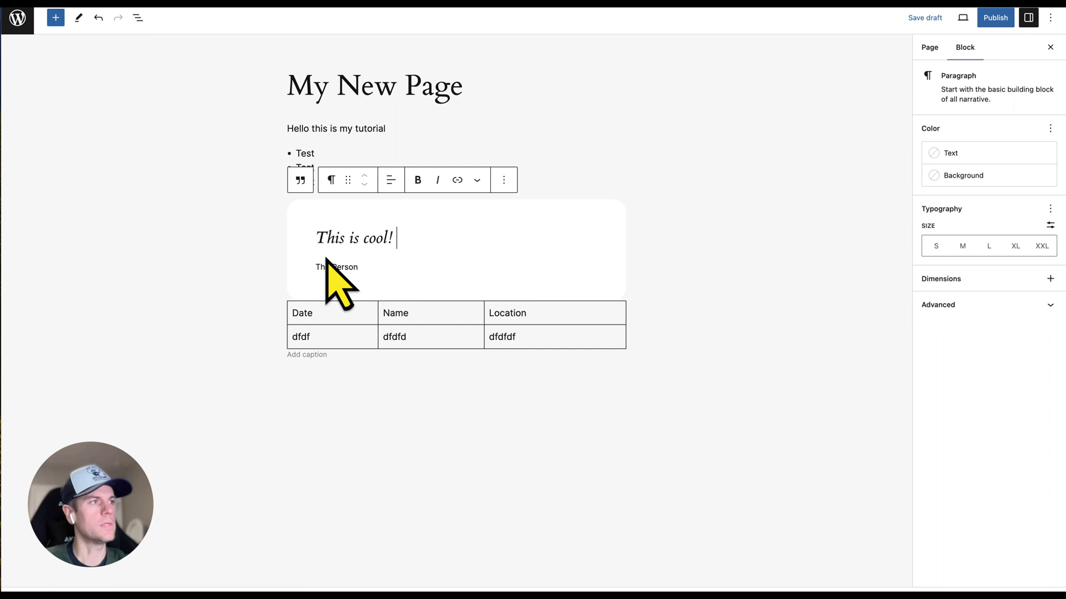
pyautogui.click(947, 174)
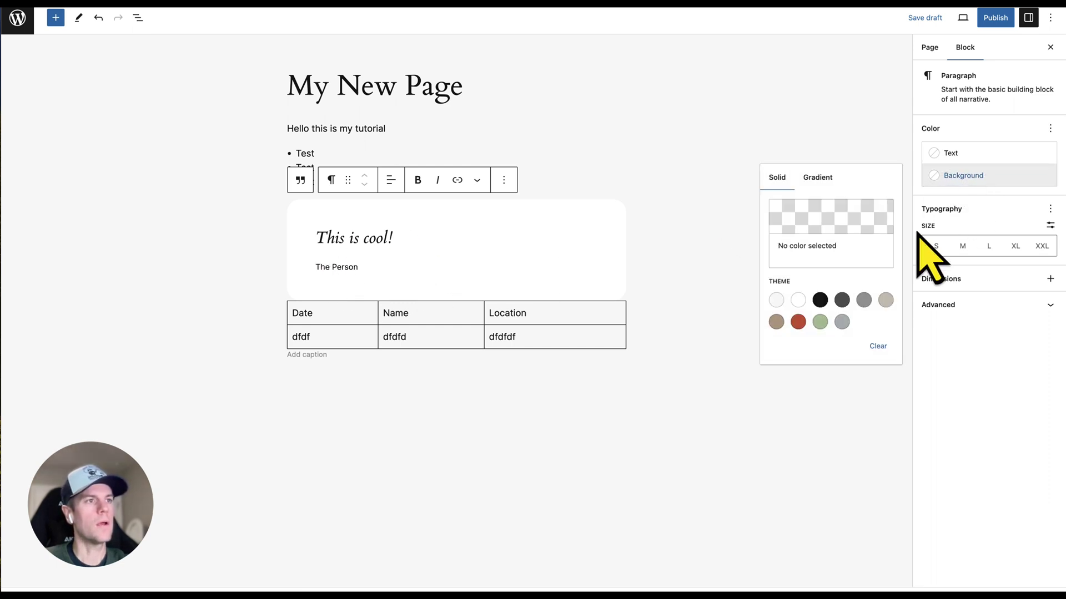
pyautogui.click(820, 300)
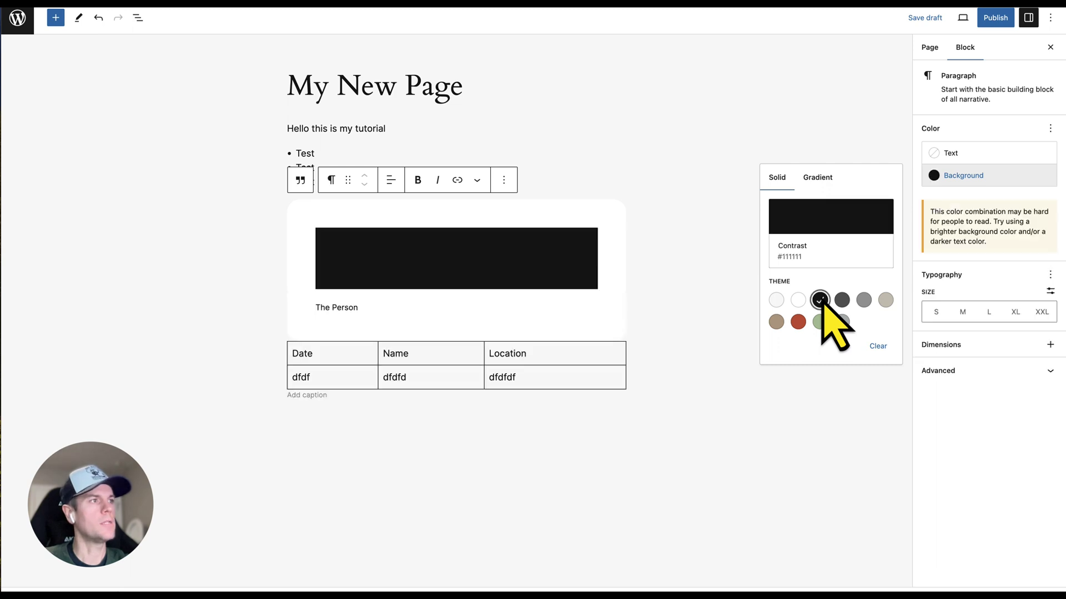
pyautogui.click(940, 155)
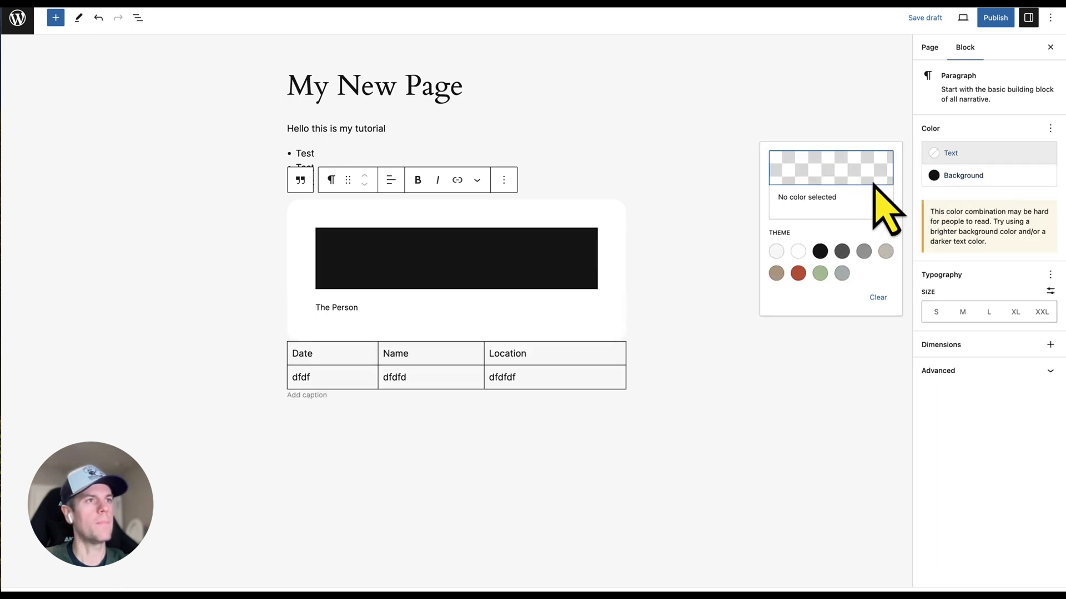
pyautogui.click(796, 252)
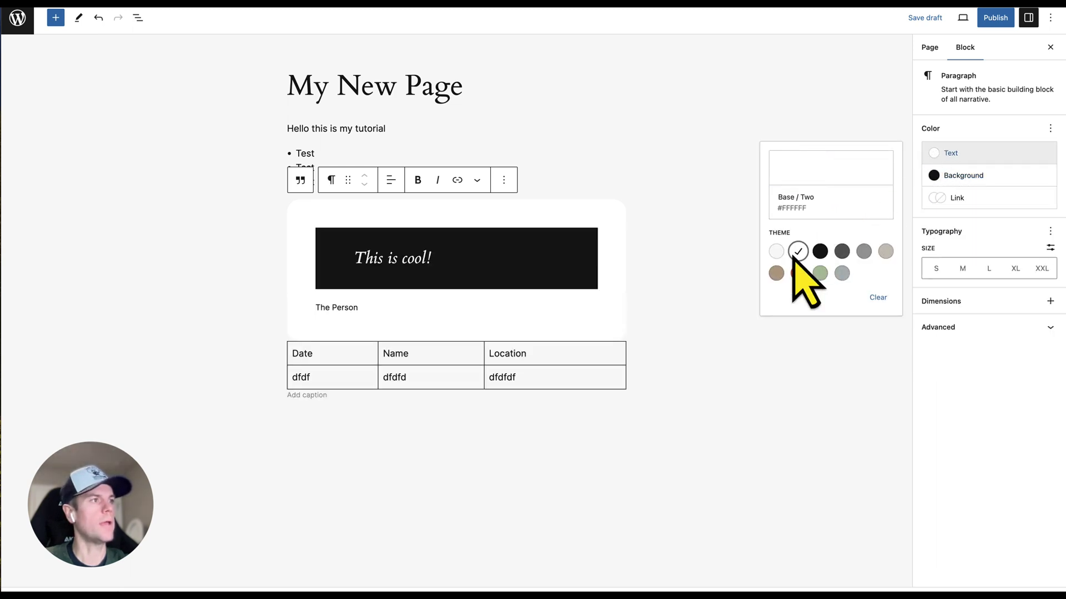
# Set the whole quote block's background to red (Accent / Three)
pyautogui.click(356, 227)
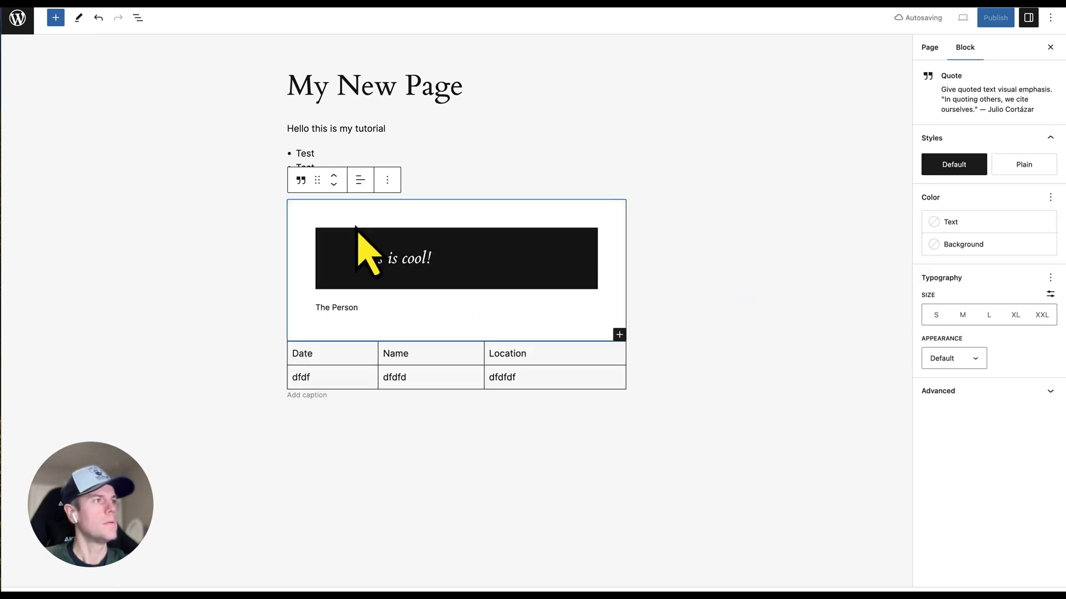
pyautogui.click(963, 245)
pyautogui.click(798, 391)
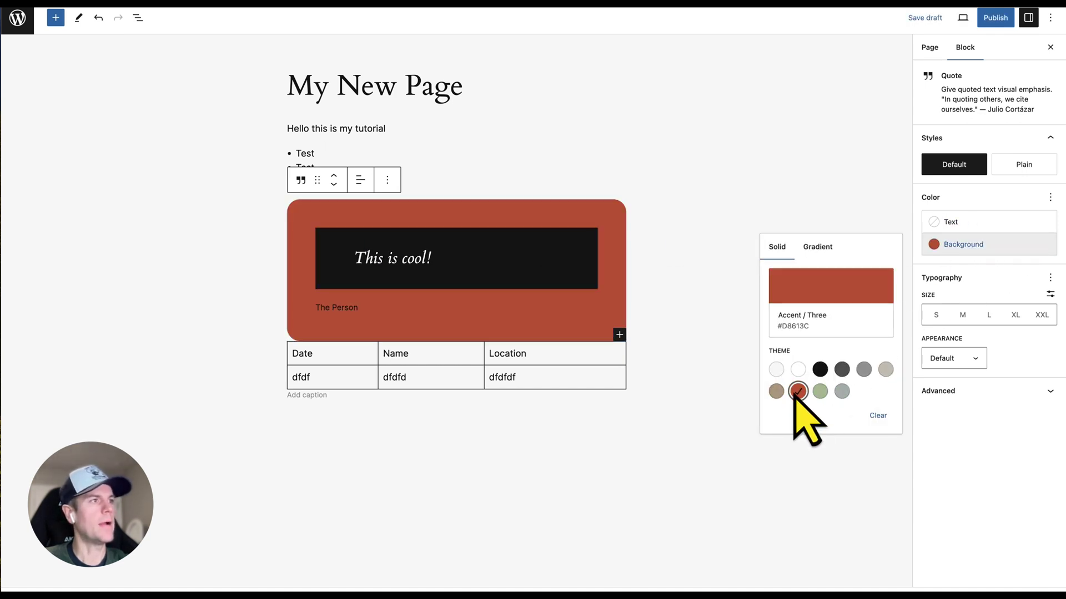
pyautogui.click(703, 171)
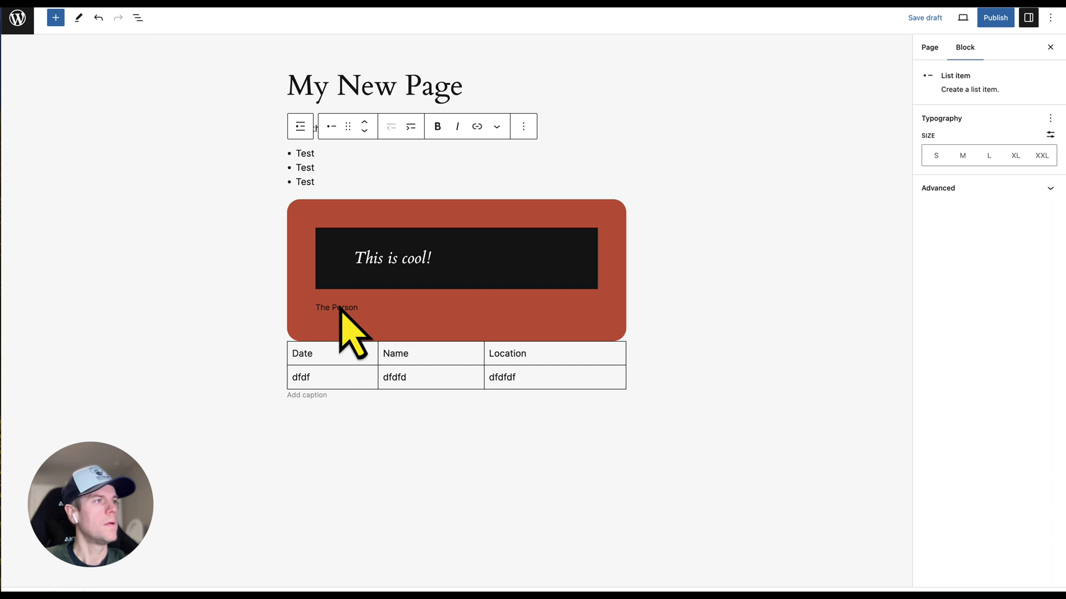
pyautogui.click(337, 266)
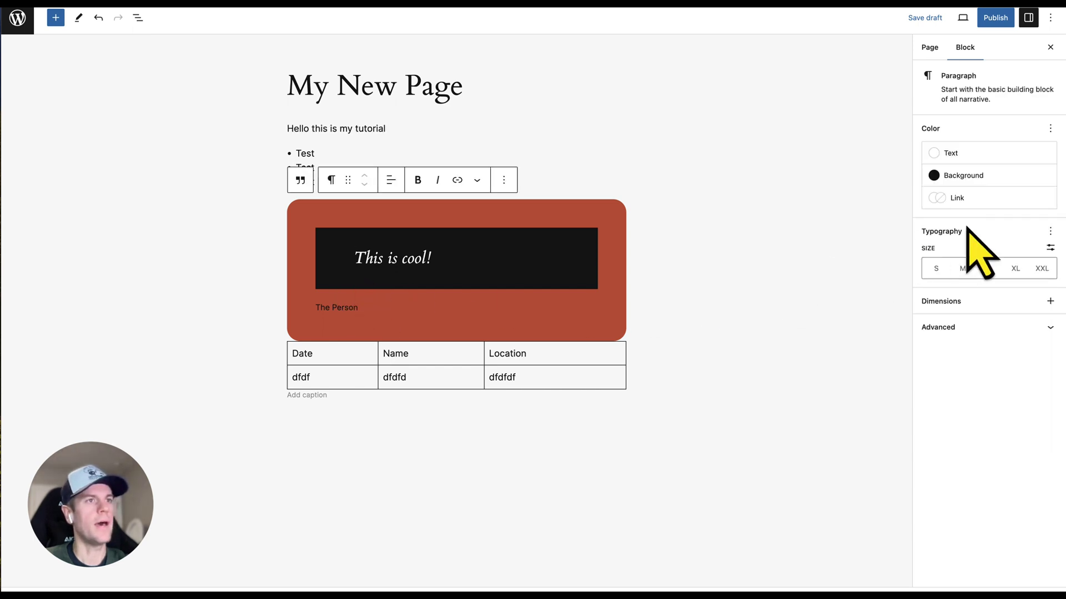
# Enable the Padding and Margin controls in the paragraph's Dimensions panel
pyautogui.click(1050, 300)
pyautogui.click(993, 365)
pyautogui.click(993, 346)
pyautogui.click(979, 519)
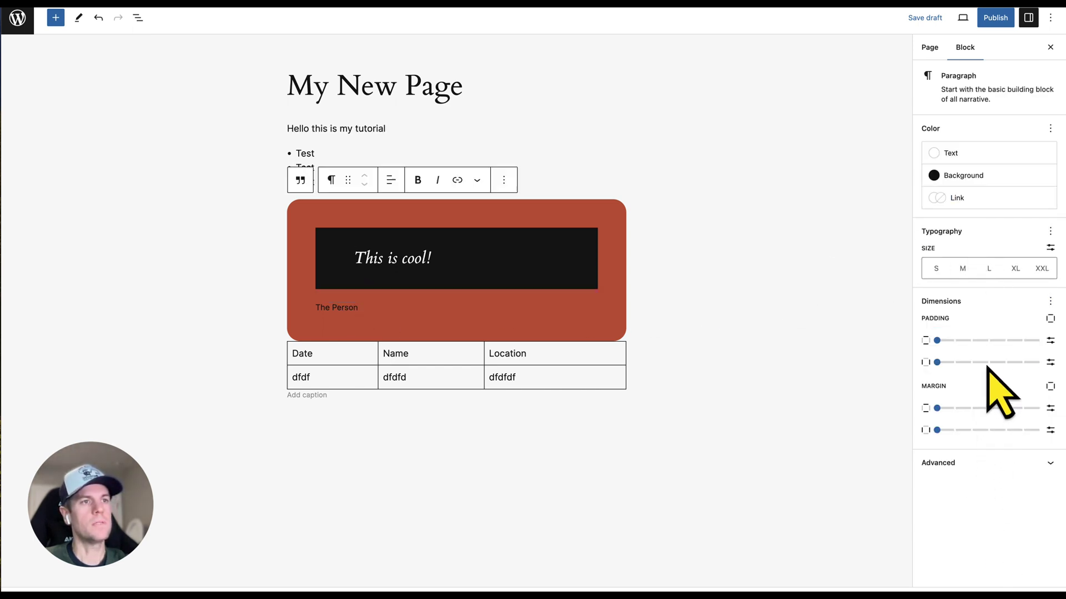
pyautogui.moveTo(990, 350)
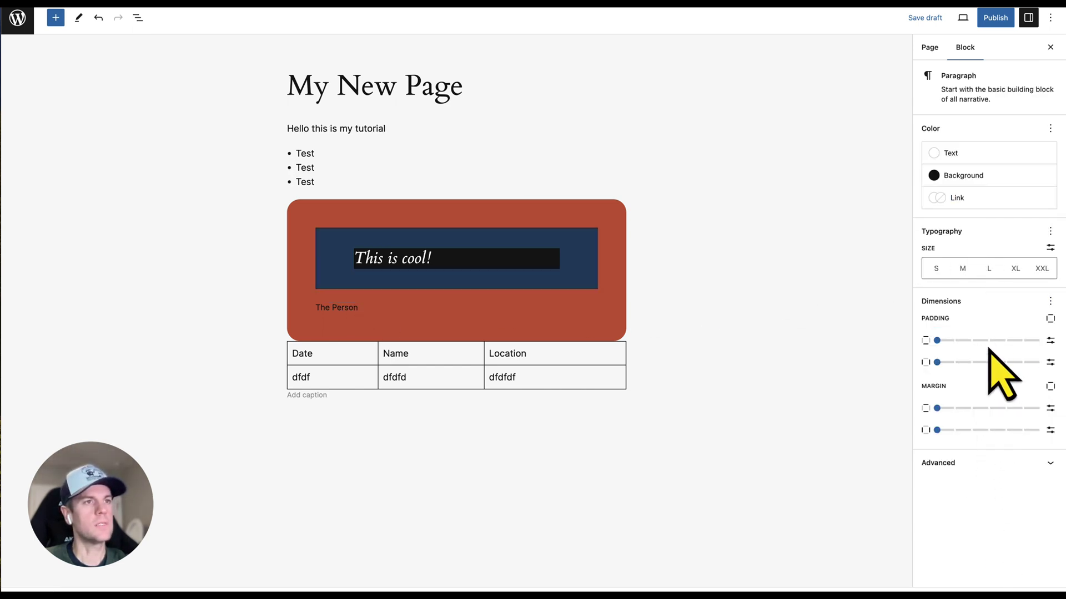
pyautogui.click(1050, 301)
pyautogui.click(1020, 345)
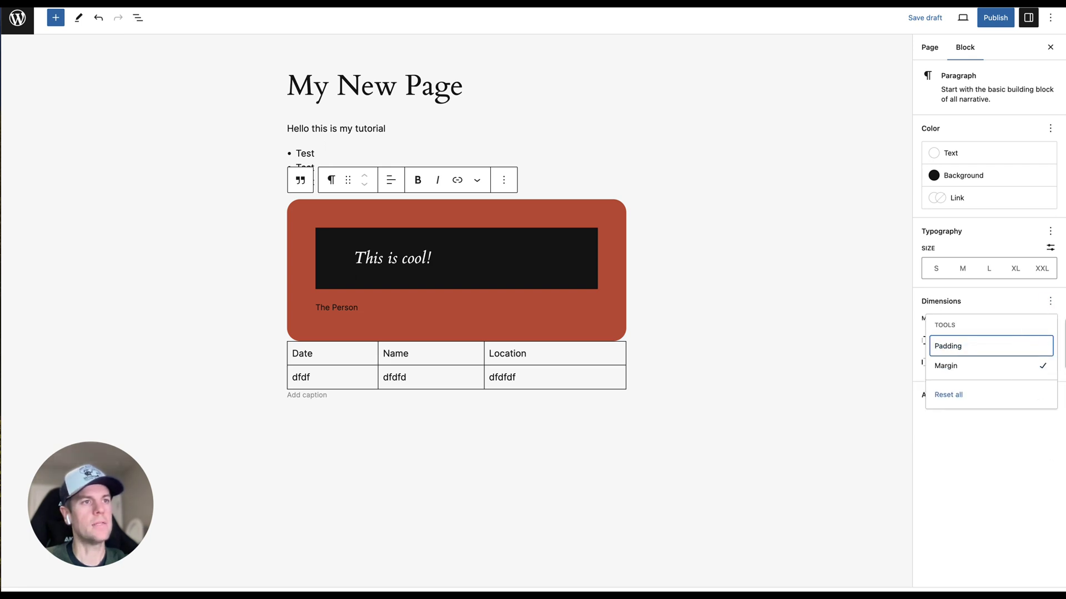
pyautogui.click(1051, 303)
pyautogui.click(1050, 301)
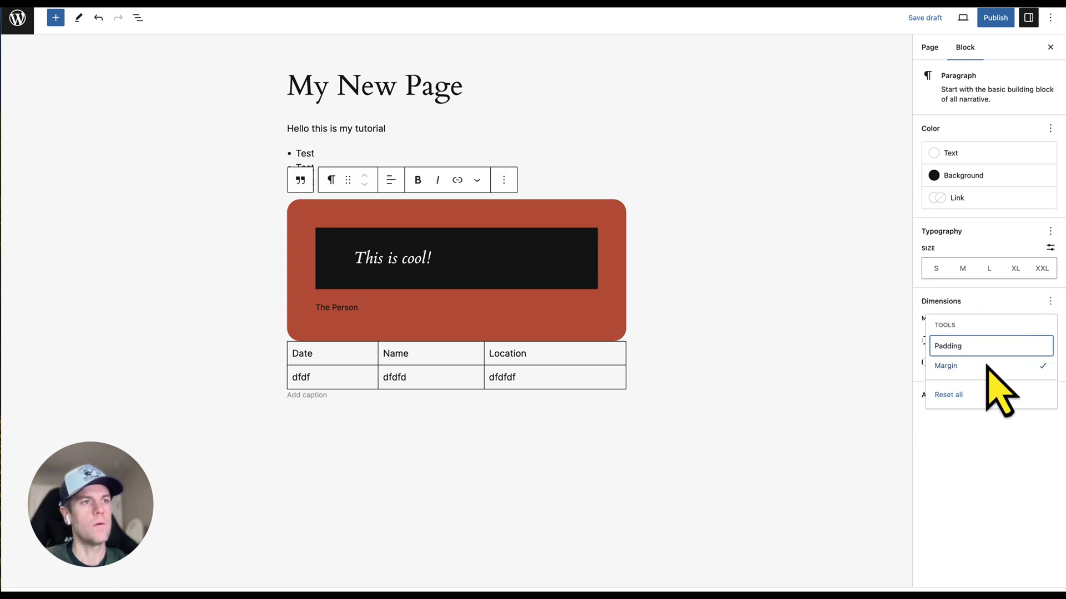
pyautogui.click(978, 367)
pyautogui.click(964, 488)
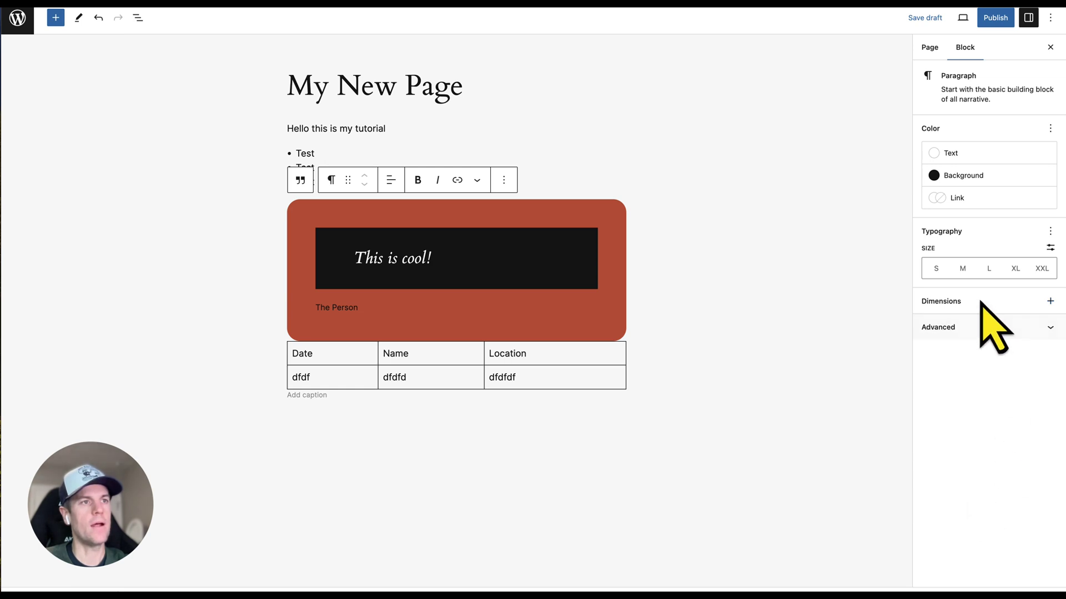
pyautogui.click(1050, 301)
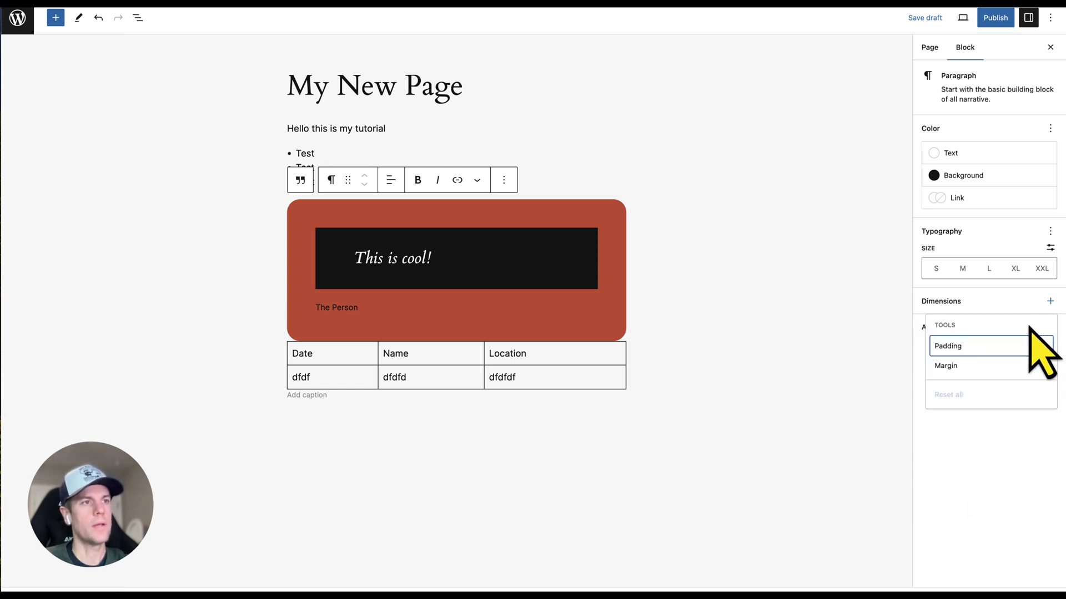
pyautogui.click(991, 346)
pyautogui.click(998, 366)
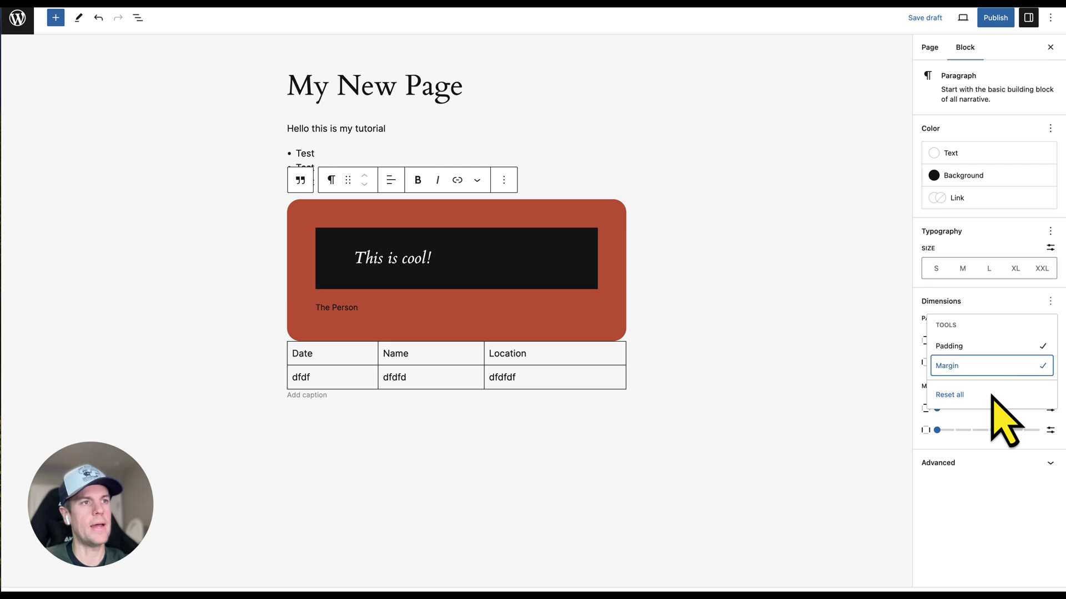
pyautogui.click(1013, 510)
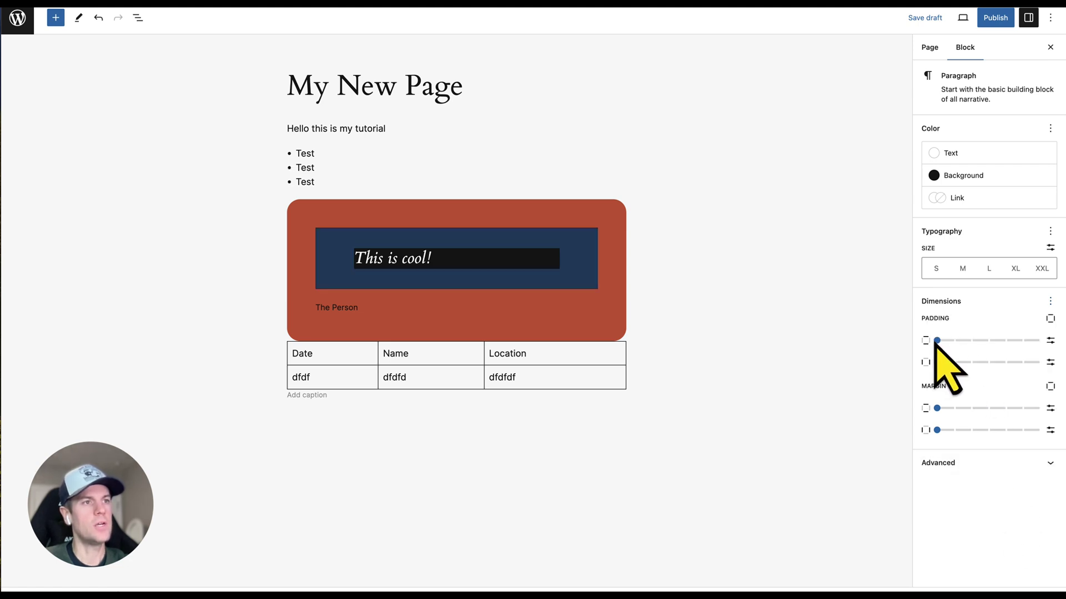
# Give the paragraph medium padding, vertical margin and large side margins
pyautogui.moveTo(937, 340); pyautogui.dragTo(987, 362)
pyautogui.moveTo(937, 409); pyautogui.dragTo(1005, 409)
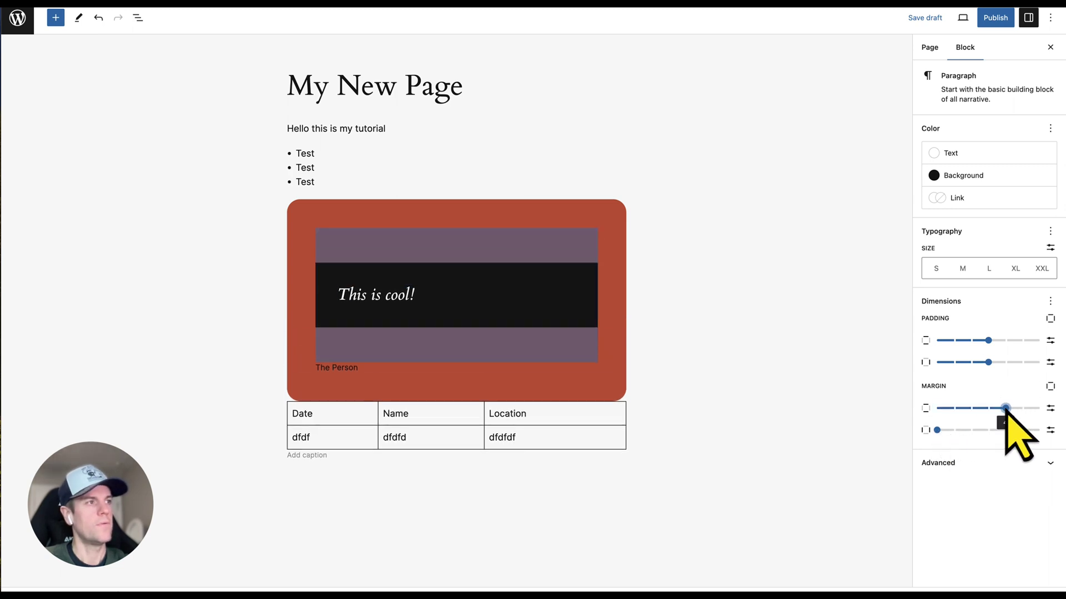
pyautogui.moveTo(936, 430); pyautogui.dragTo(1022, 430)
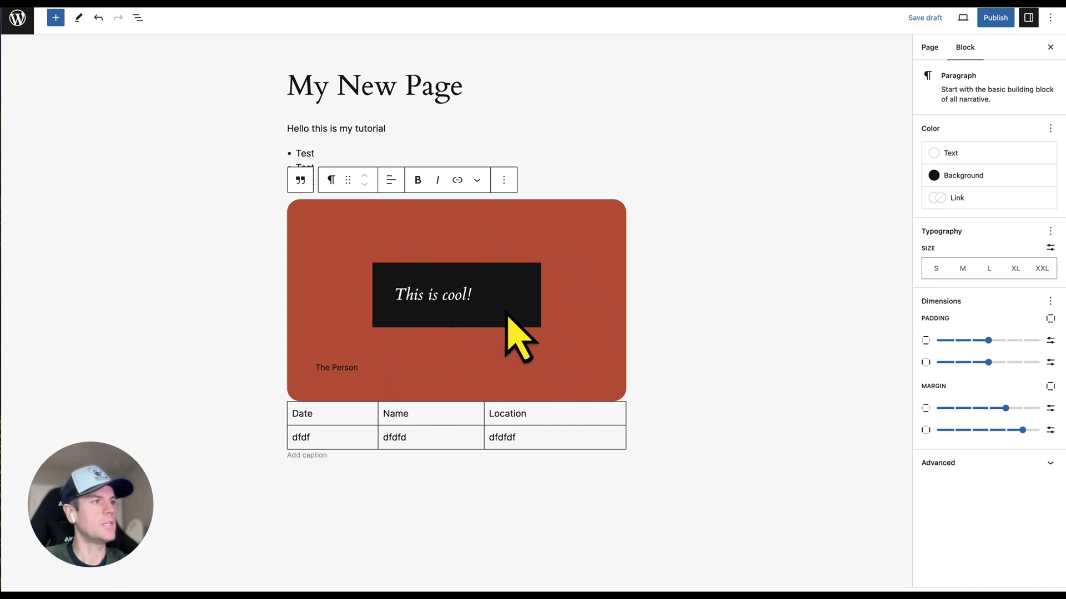
# Publish My New Page and view the live published page
pyautogui.click(995, 17)
pyautogui.click(962, 17)
pyautogui.click(943, 49)
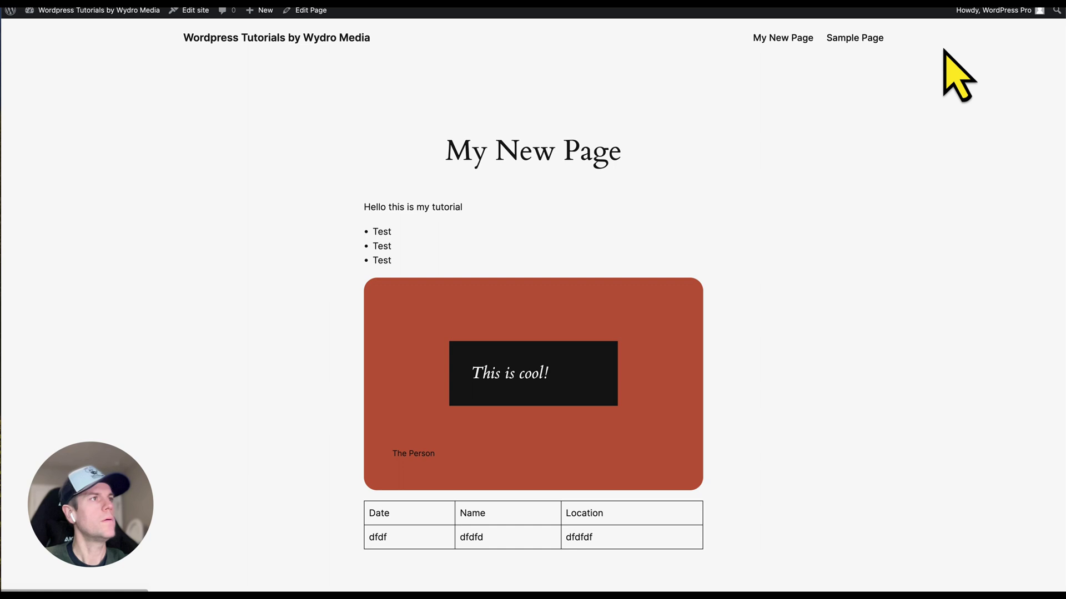
pyautogui.scroll(-5, 818, 222)
pyautogui.scroll(5, 819, 233)
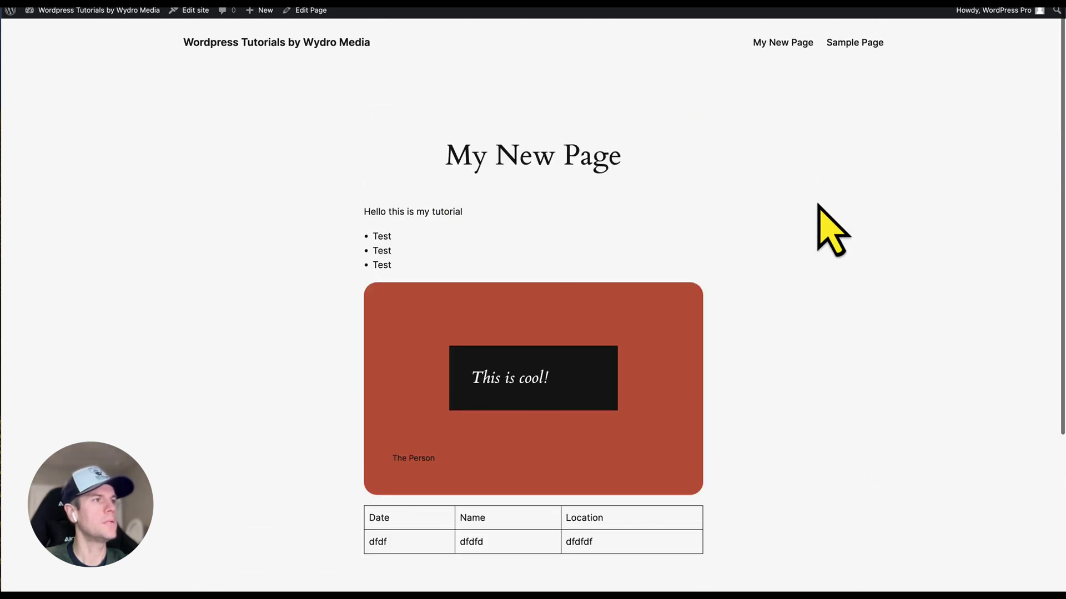
pyautogui.scroll(-3, 532, 444)
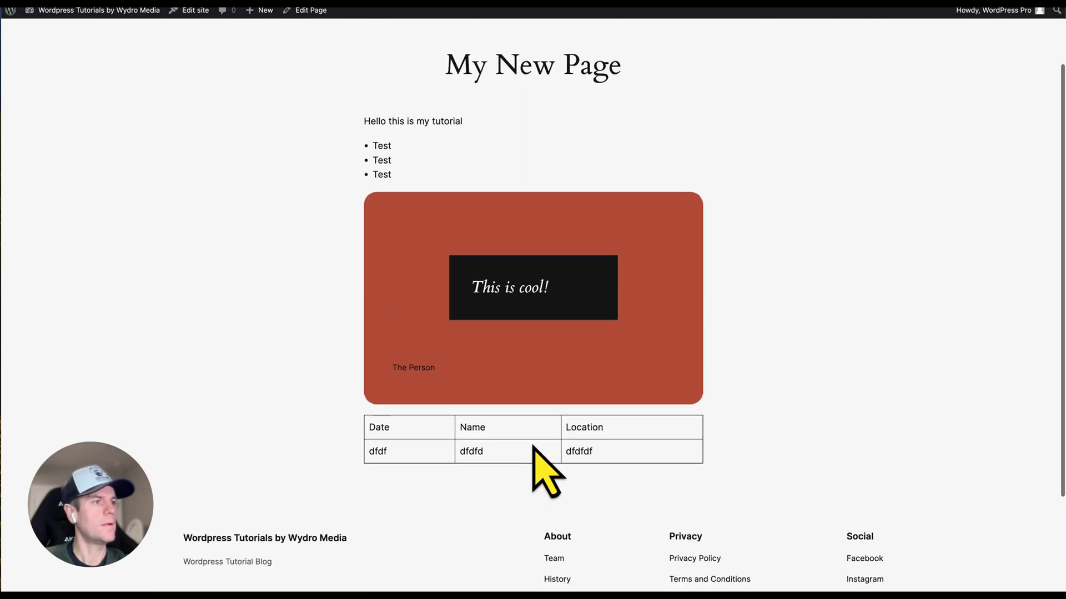
pyautogui.scroll(3, 667, 279)
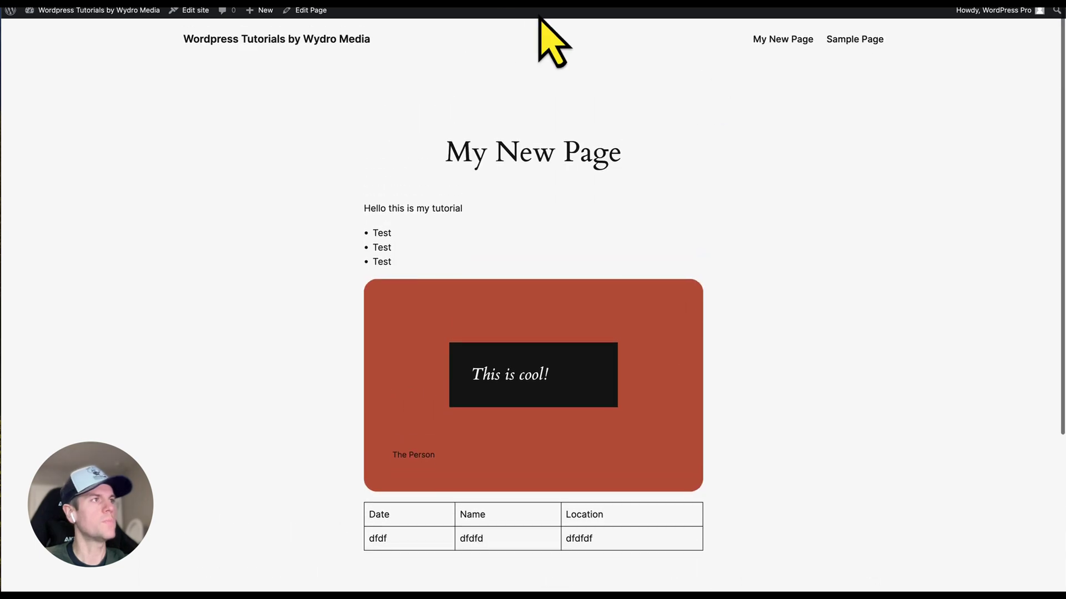
# Flip through the homepage and documentation tabs, then return to the My New Page editor
pyautogui.click(394, 5)
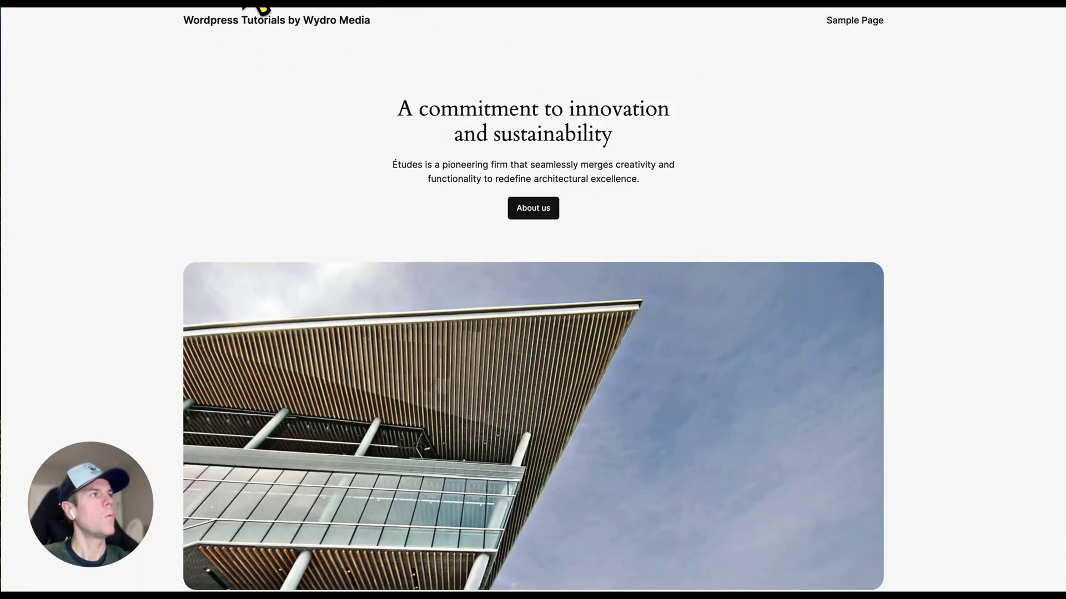
pyautogui.click(258, 7)
pyautogui.scroll(5, 467, 261)
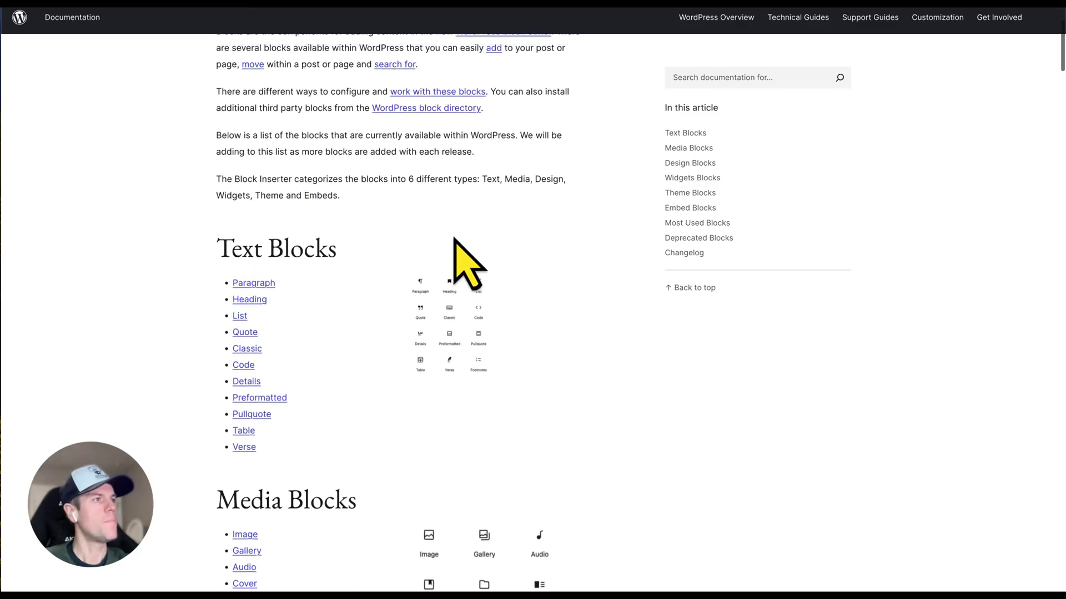
pyautogui.click(374, 3)
pyautogui.click(498, 7)
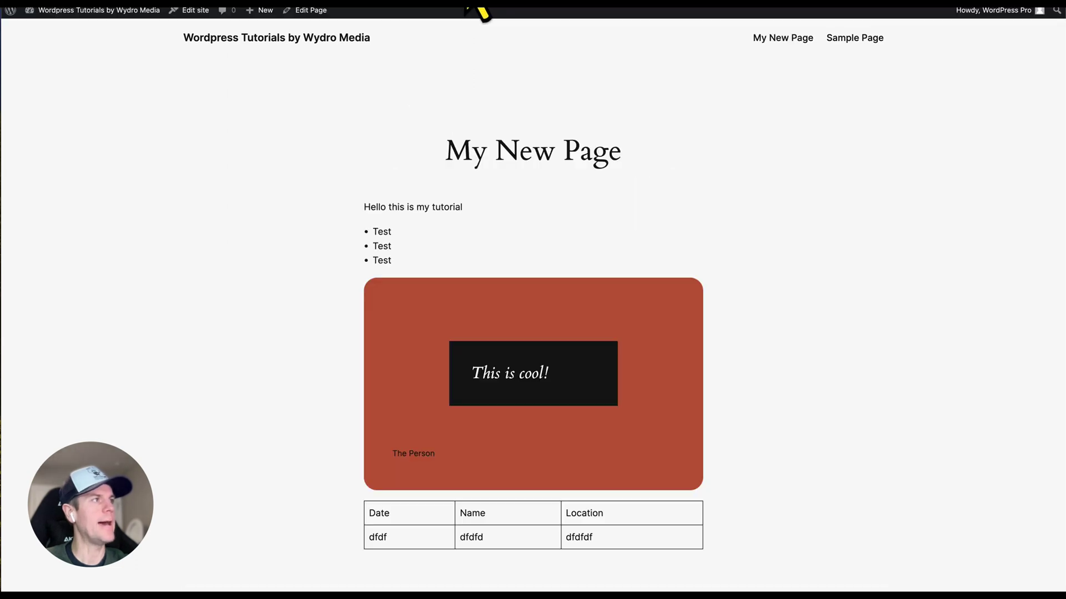
pyautogui.click(442, 5)
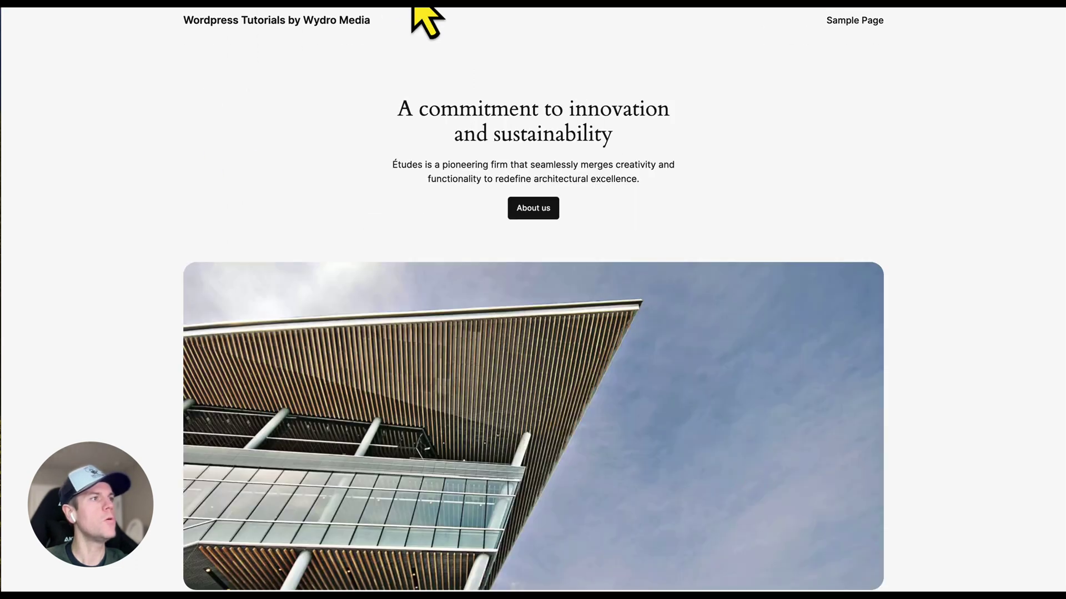
pyautogui.click(429, 3)
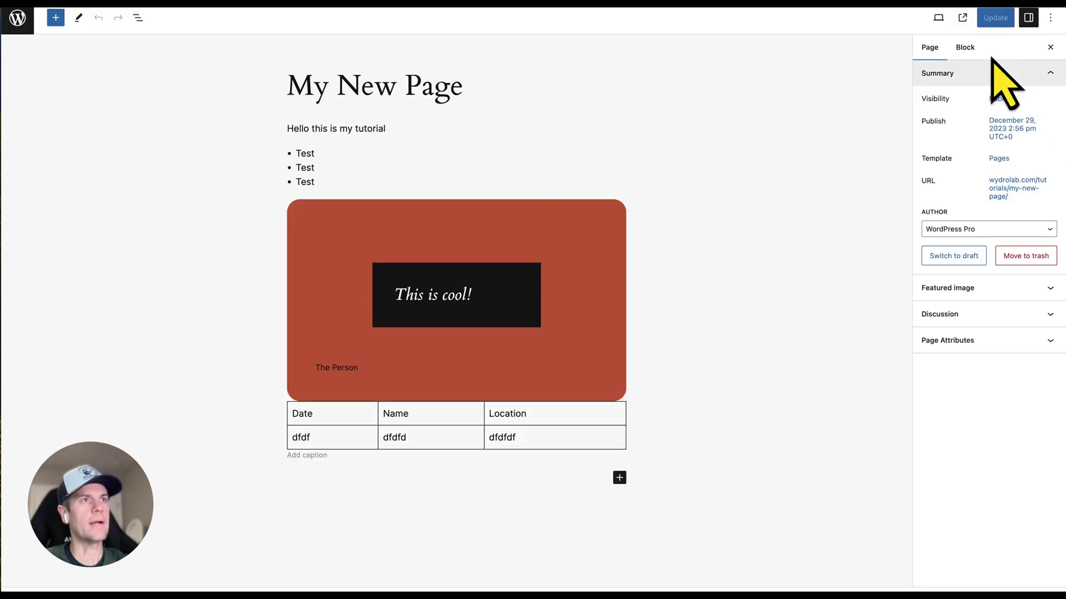
pyautogui.click(938, 17)
pyautogui.click(866, 88)
pyautogui.click(862, 69)
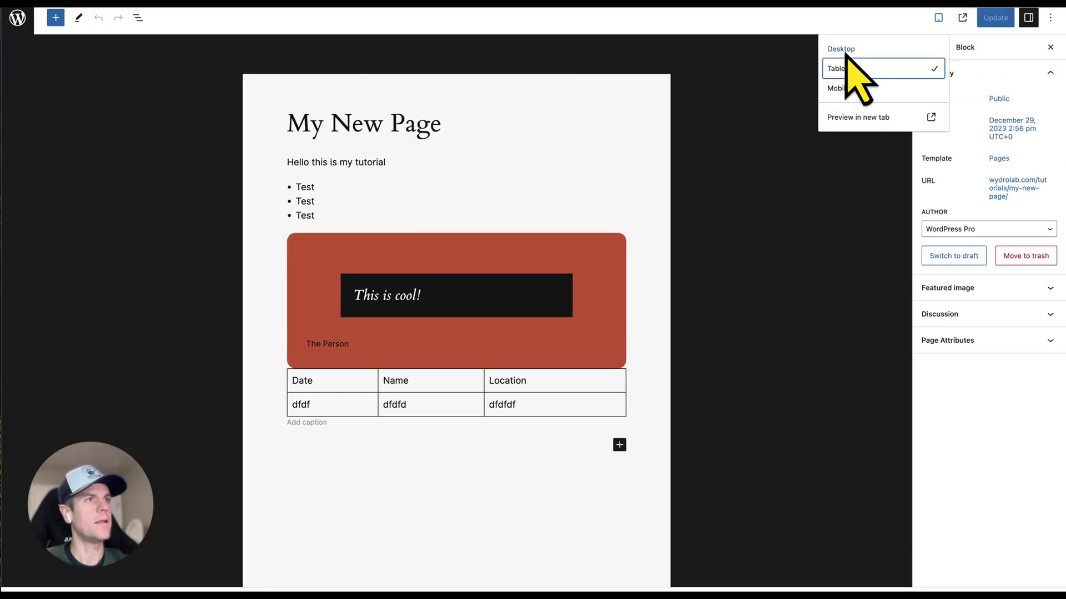
pyautogui.click(849, 48)
pyautogui.click(855, 88)
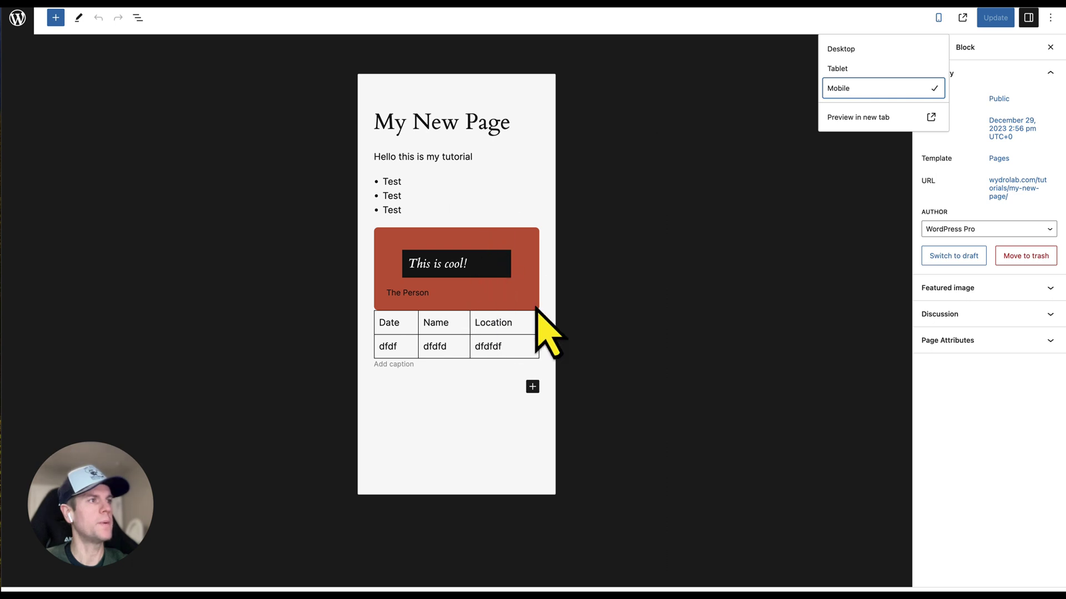
pyautogui.click(839, 68)
pyautogui.click(839, 49)
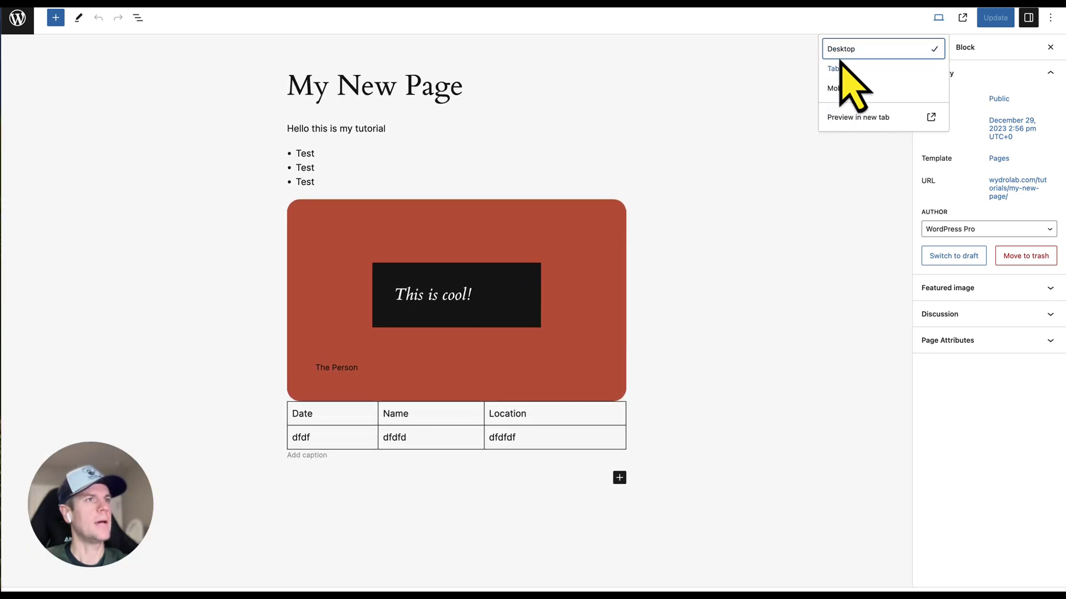
pyautogui.click(838, 69)
pyautogui.click(838, 89)
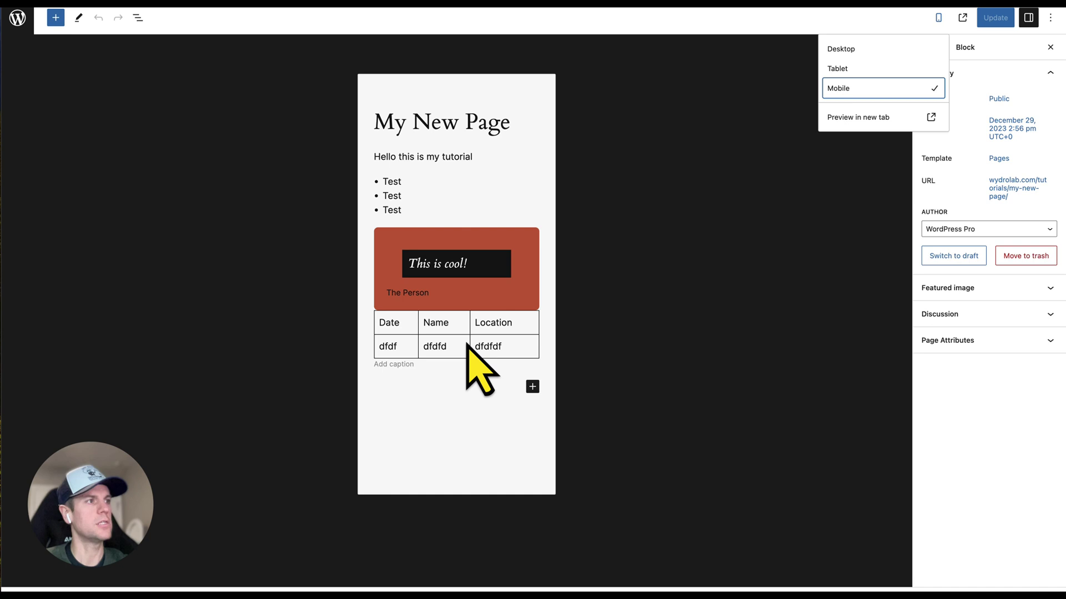
pyautogui.click(938, 18)
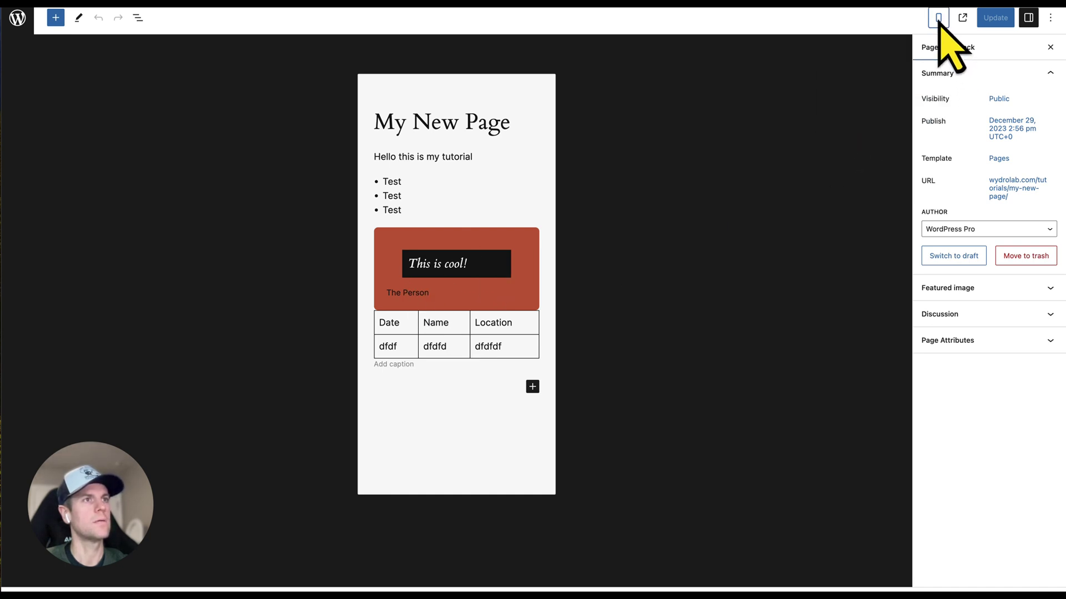
pyautogui.click(939, 18)
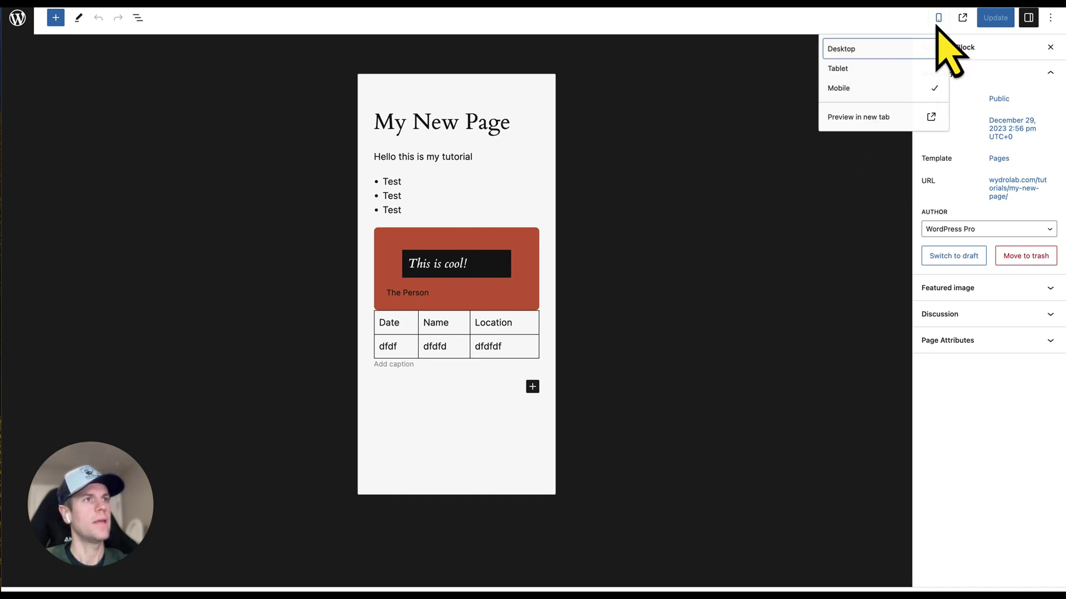
pyautogui.click(869, 117)
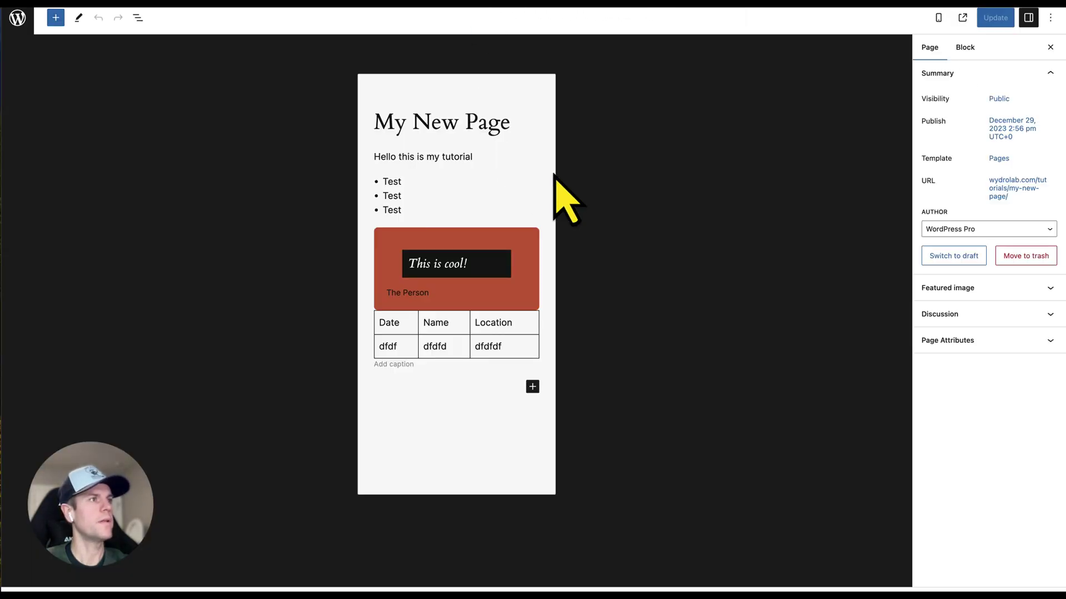
pyautogui.click(938, 17)
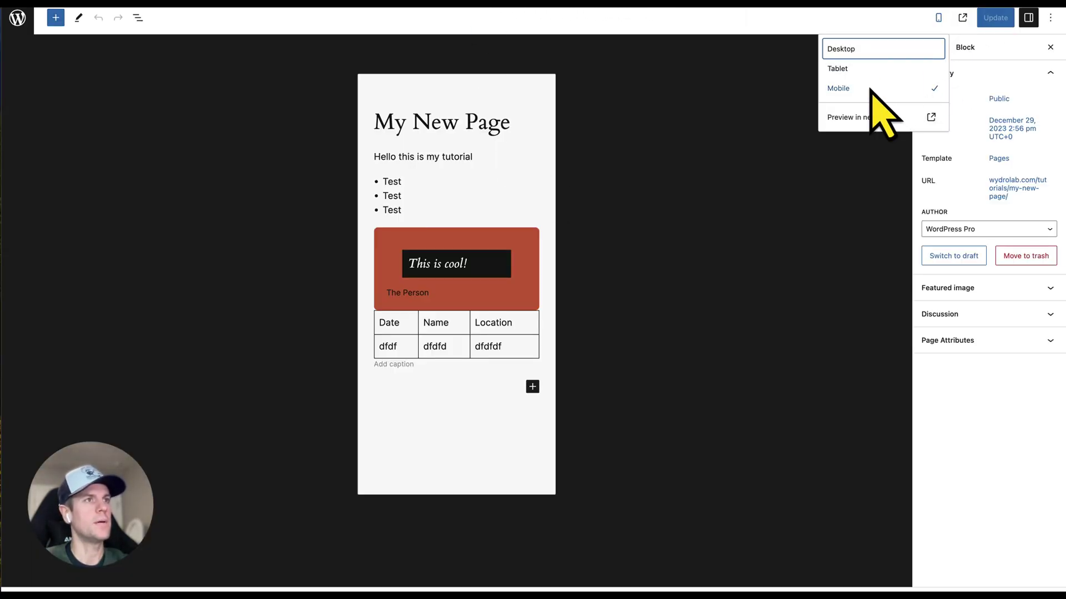
pyautogui.press('Return')
# Add a YouTube embed after the table showing the Onewheel Pint X ride video
pyautogui.click(619, 478)
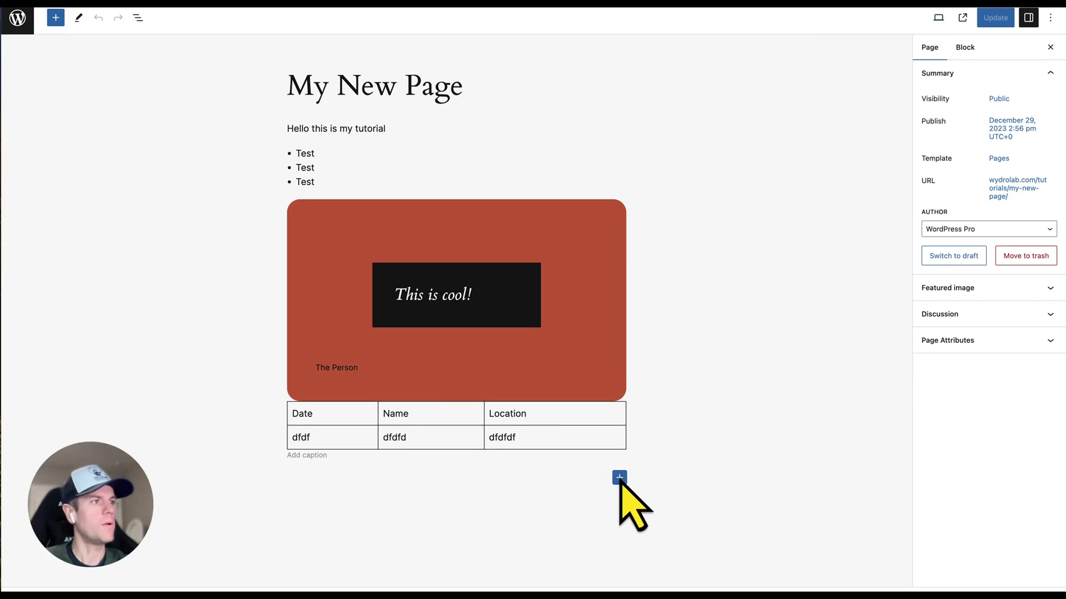
pyautogui.click(619, 478)
pyautogui.scroll(-3, 709, 507)
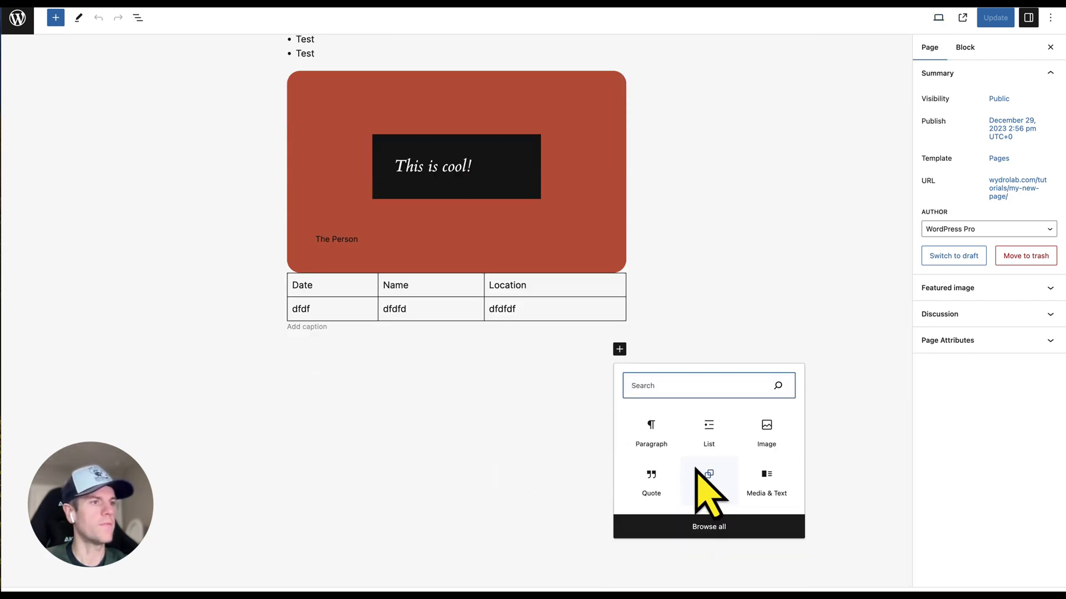
pyautogui.click(710, 526)
pyautogui.scroll(-10, 148, 452)
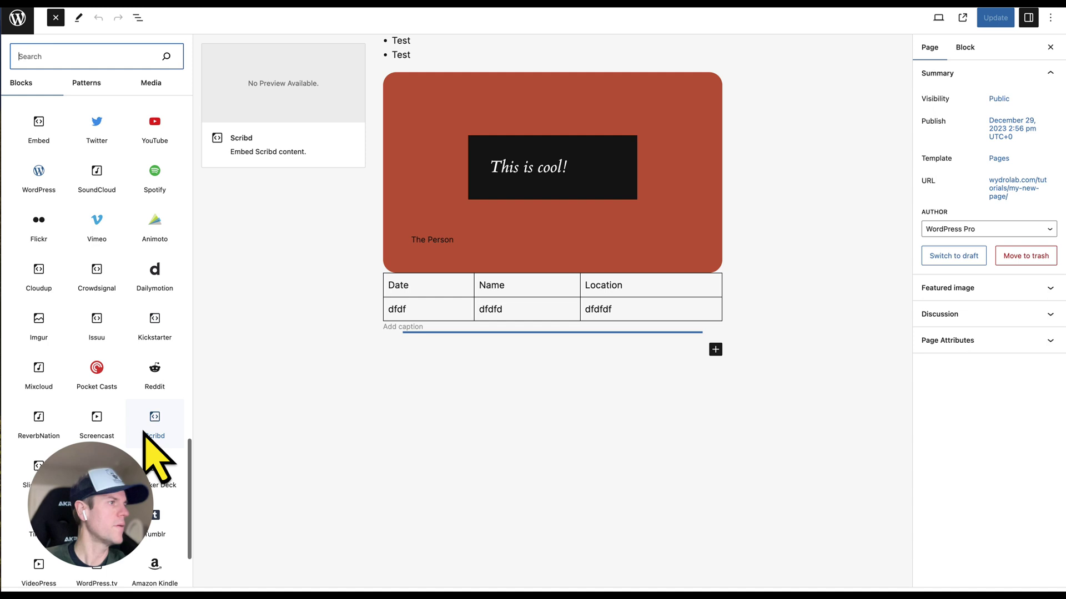
pyautogui.click(155, 127)
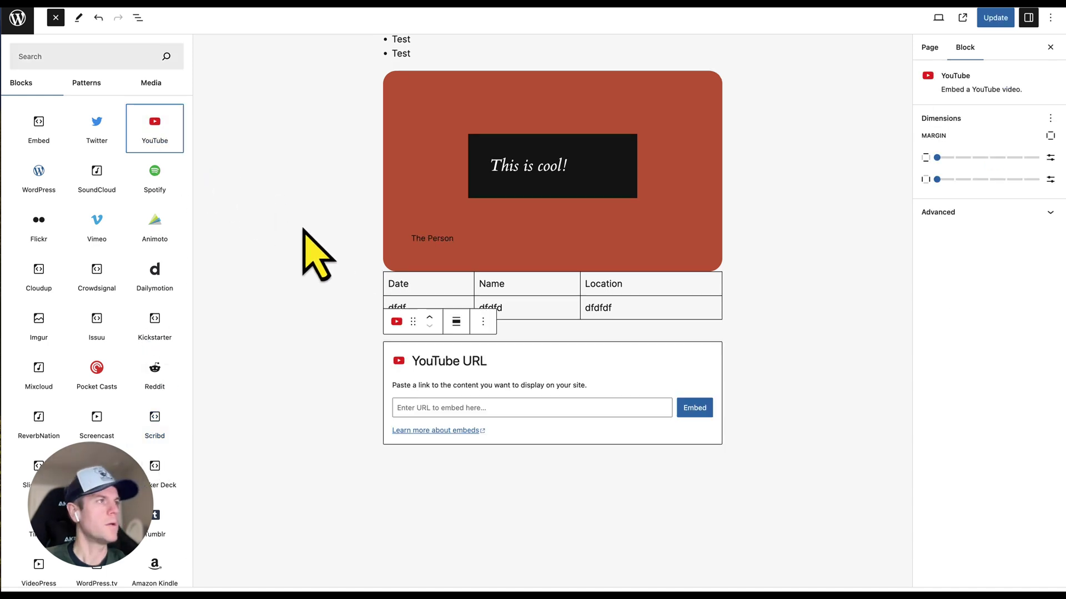
pyautogui.click(505, 410)
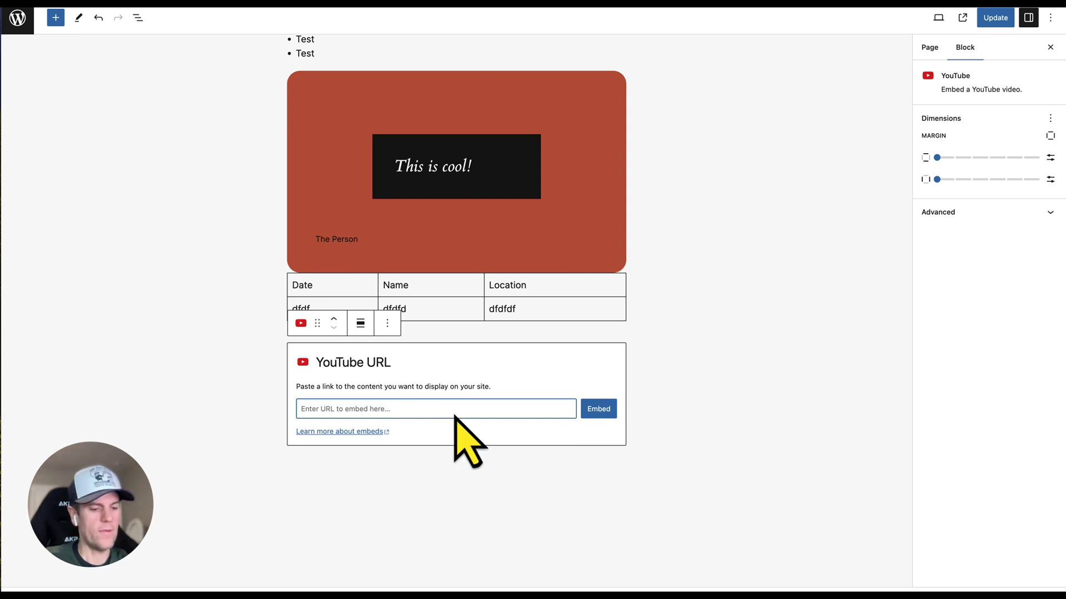
pyautogui.click(598, 408)
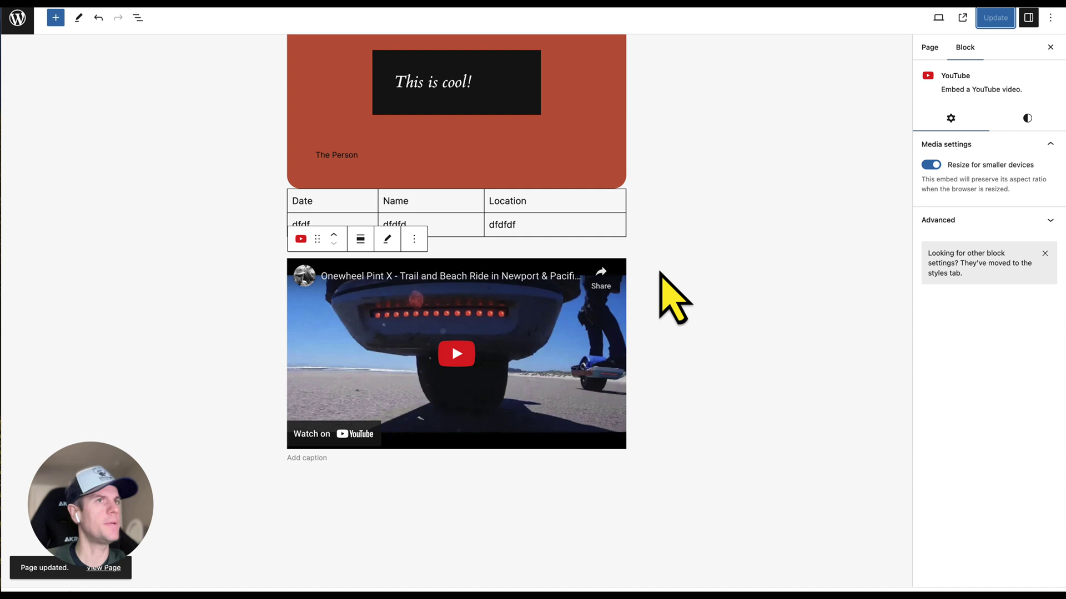
# Switch the editor preview to Mobile width
pyautogui.click(938, 19)
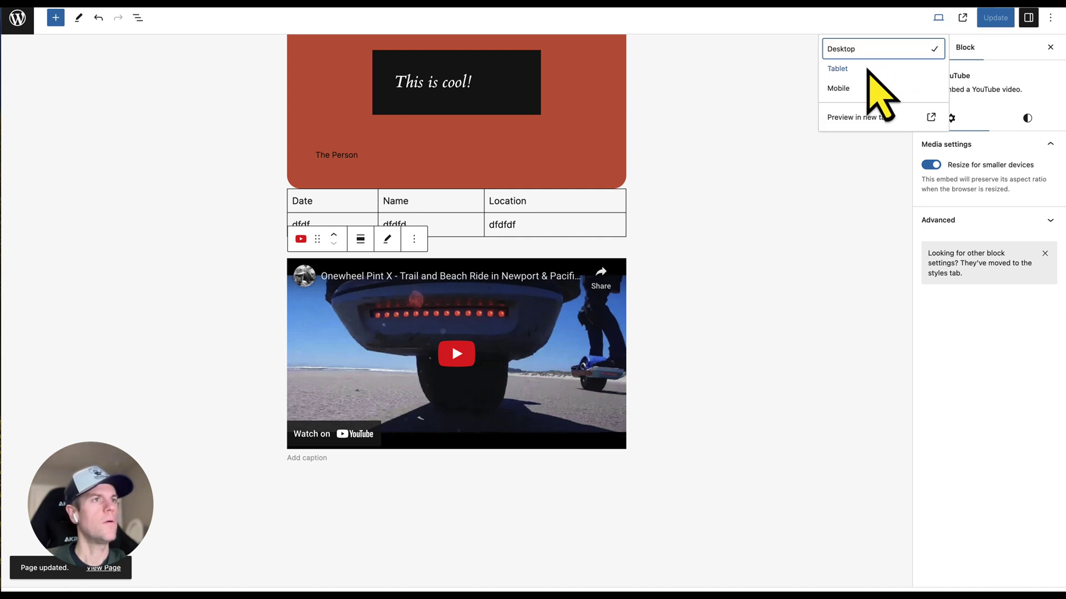
pyautogui.click(868, 88)
pyautogui.scroll(5, 536, 269)
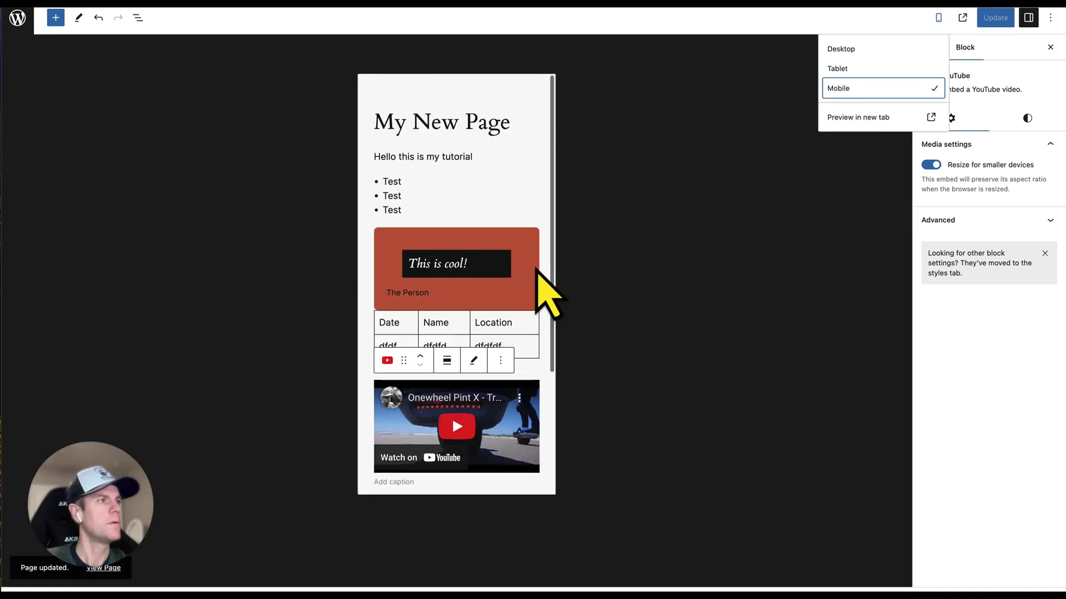
pyautogui.scroll(-1, 542, 300)
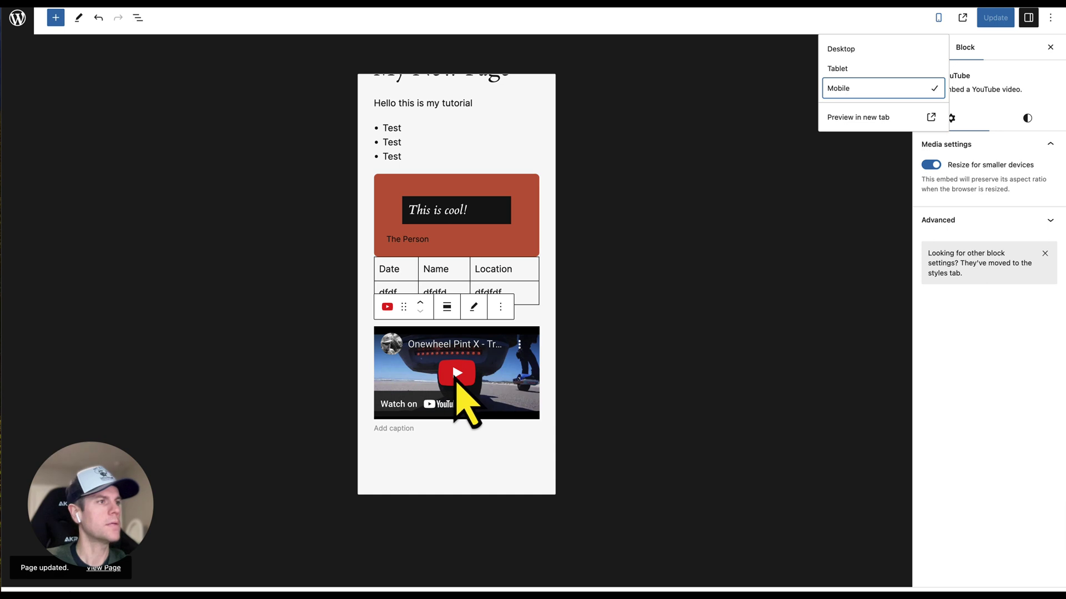
# Play the YouTube video, then give it the caption 'This is a caption'
pyautogui.click(455, 373)
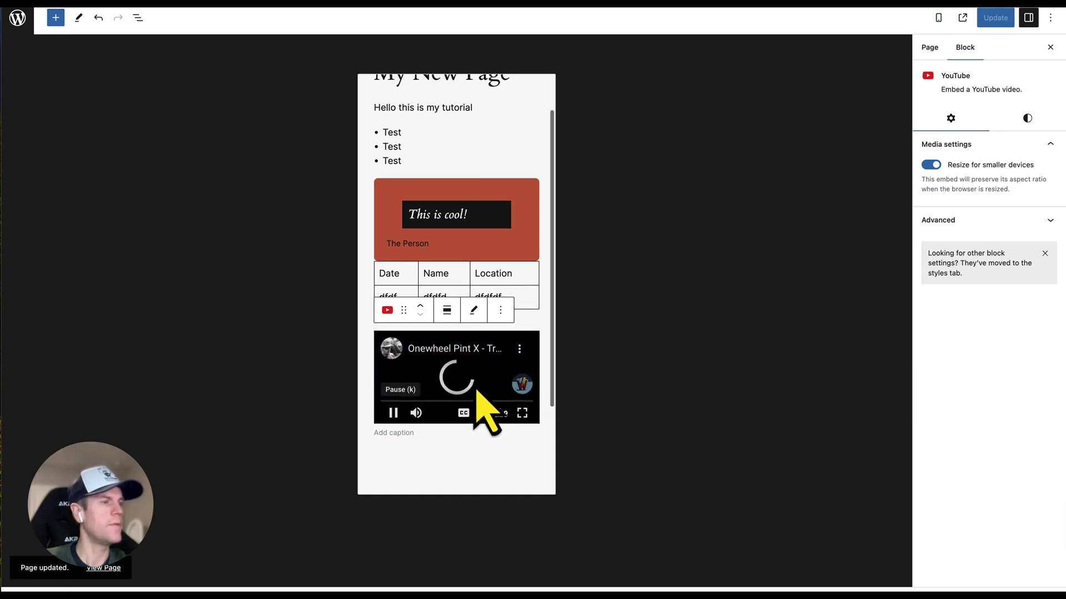
pyautogui.click(422, 435)
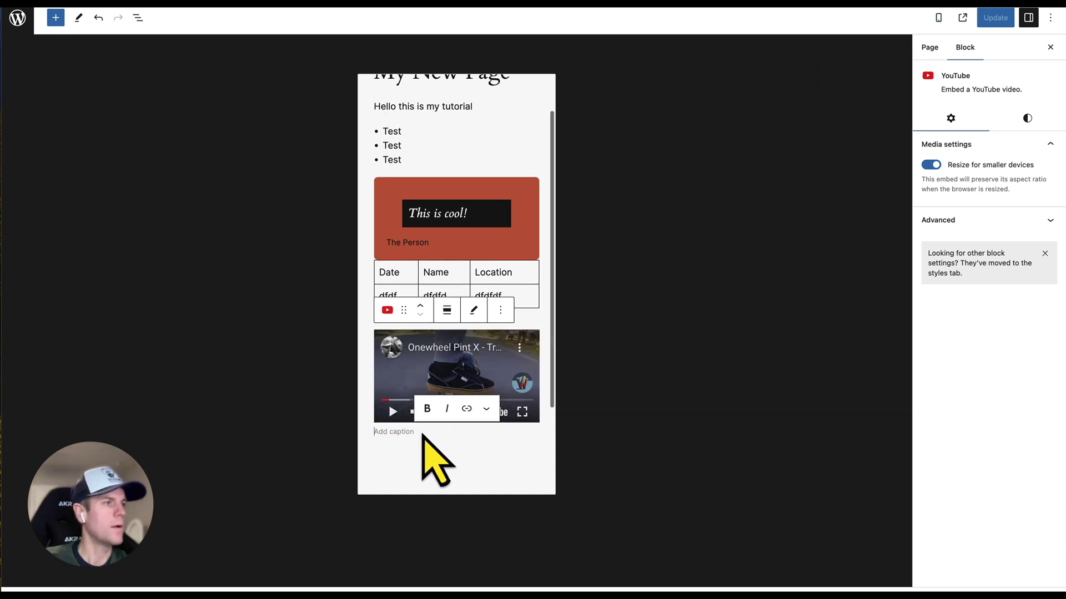
pyautogui.write('THis is a caption')
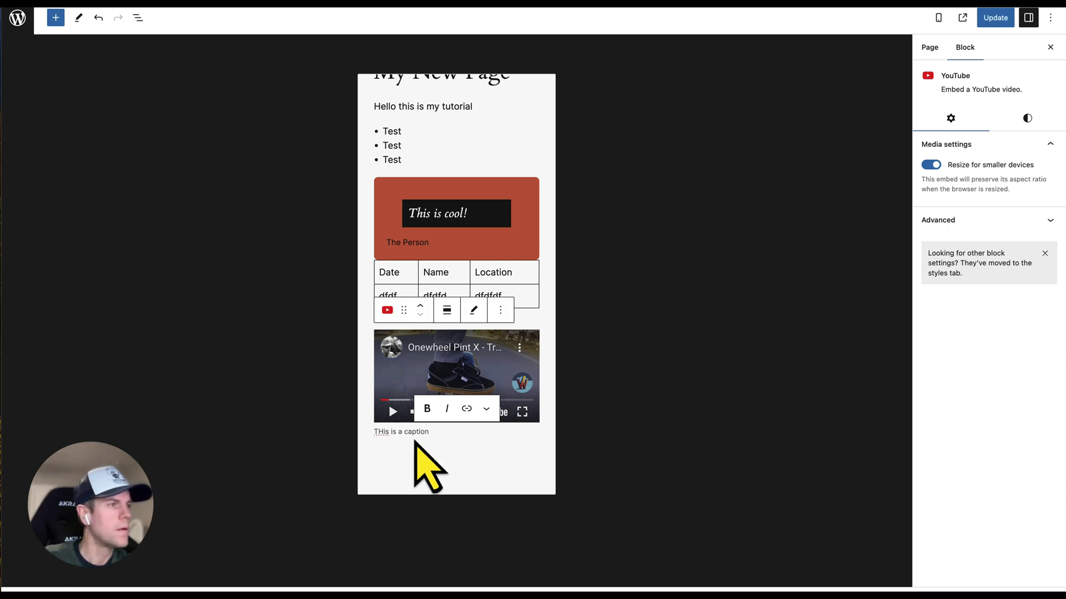
pyautogui.press('BackSpace')
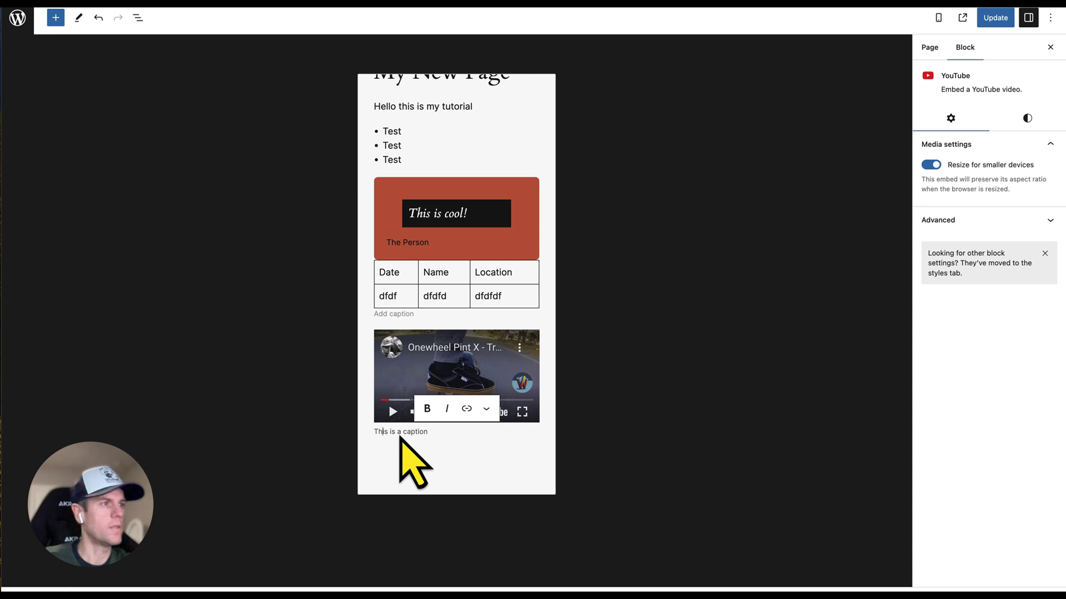
pyautogui.click(459, 496)
pyautogui.scroll(2, 649, 208)
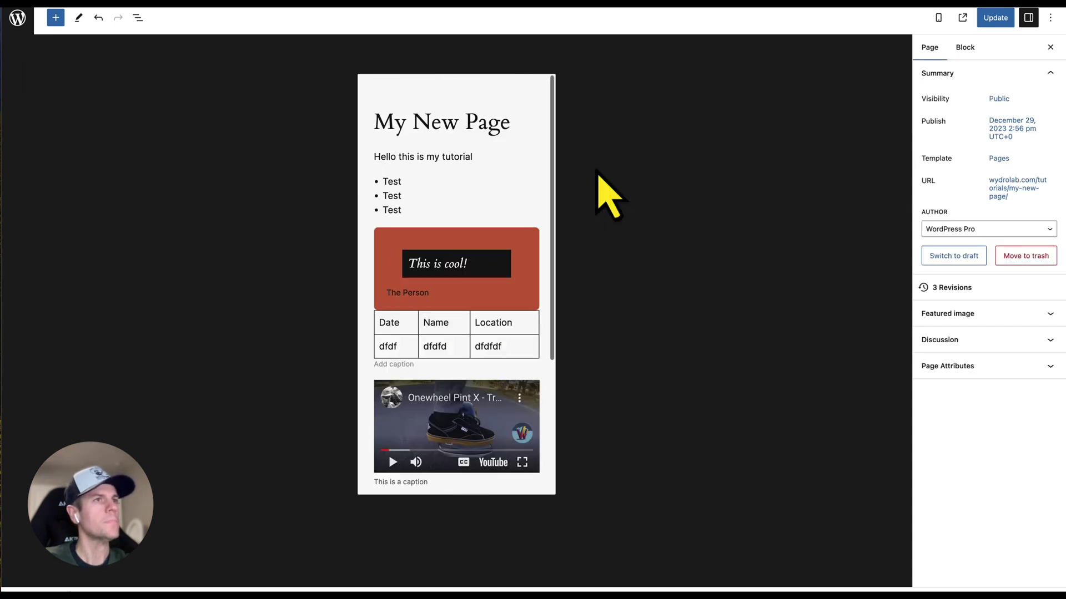
# Switch the editor preview back to Desktop width
pyautogui.click(940, 18)
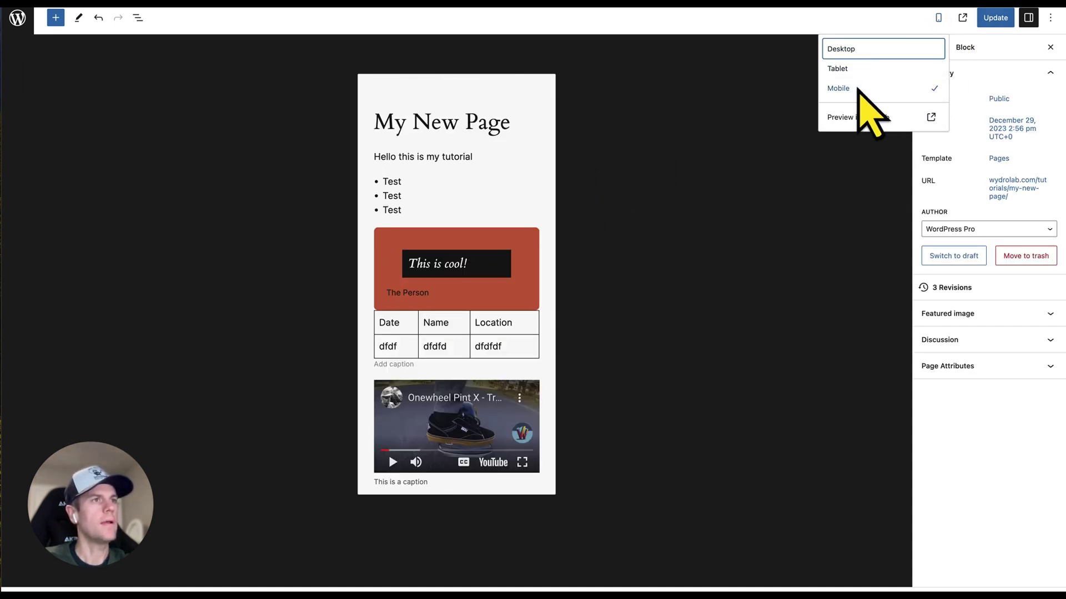
pyautogui.click(861, 49)
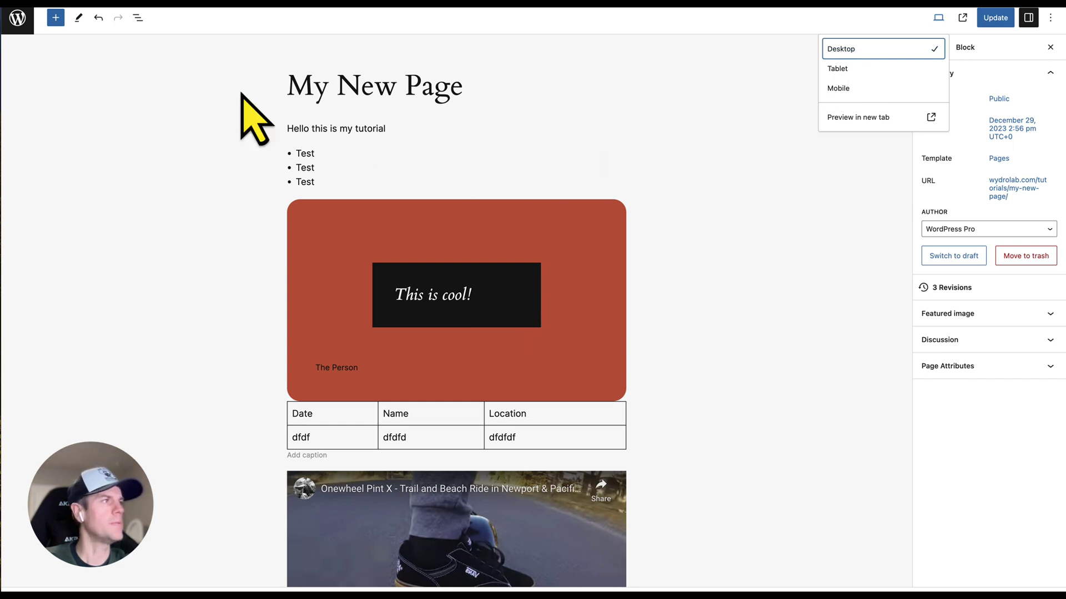
pyautogui.scroll(-4, 578, 409)
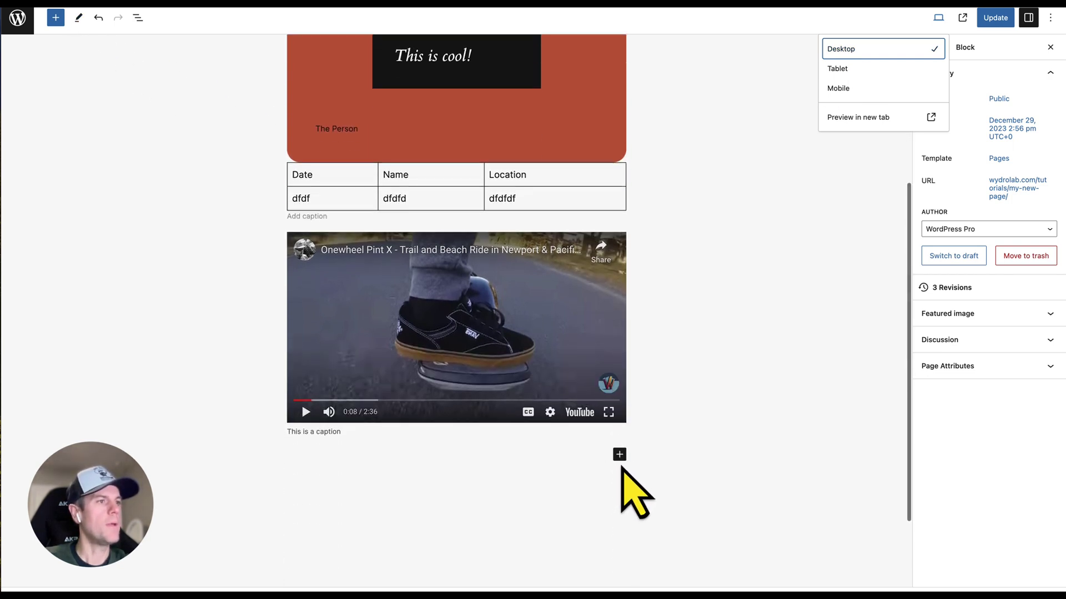
pyautogui.scroll(5, 535, 333)
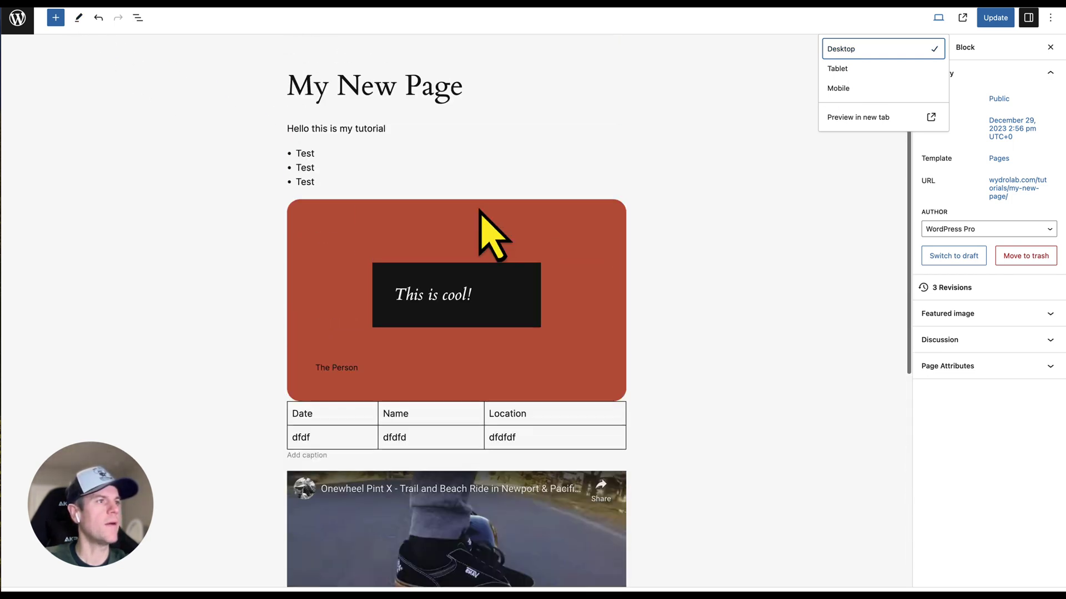
pyautogui.scroll(-4, 582, 344)
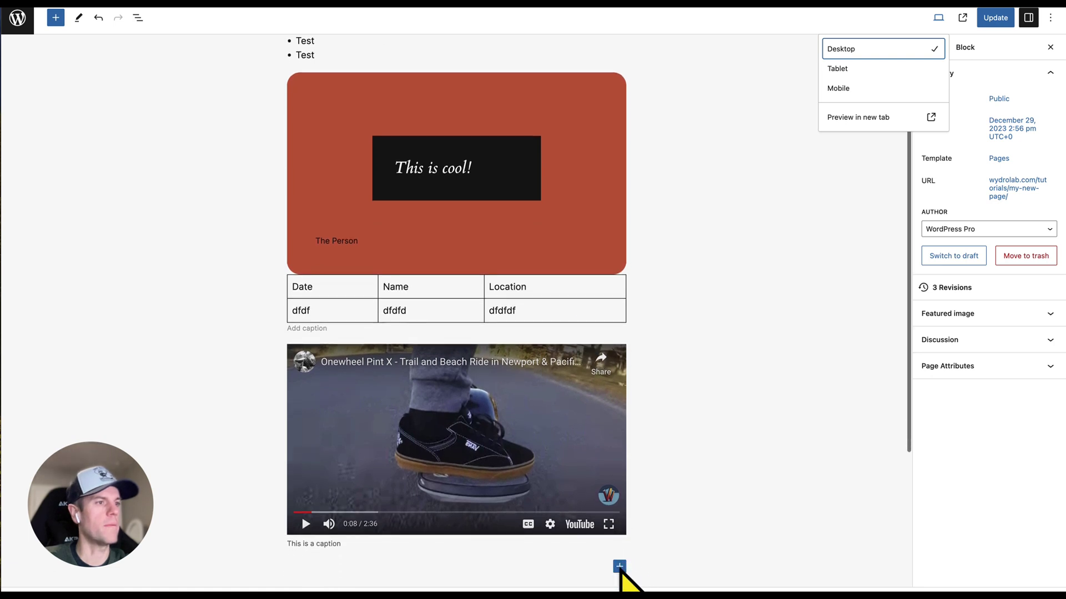
# Insert a Spacer block below the video and duplicate it
pyautogui.click(619, 567)
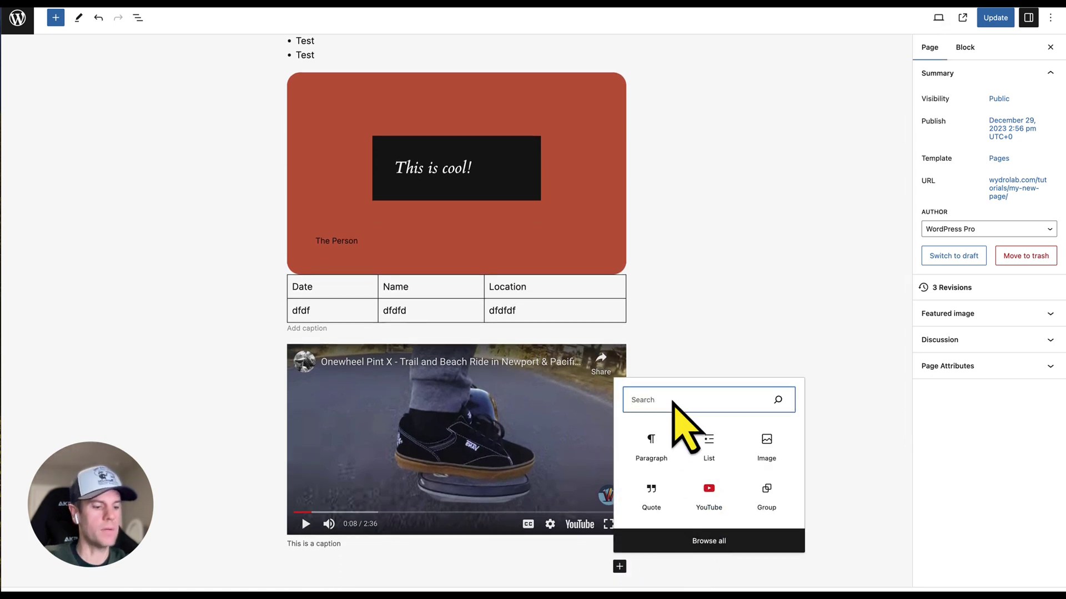
pyautogui.write('spacing')
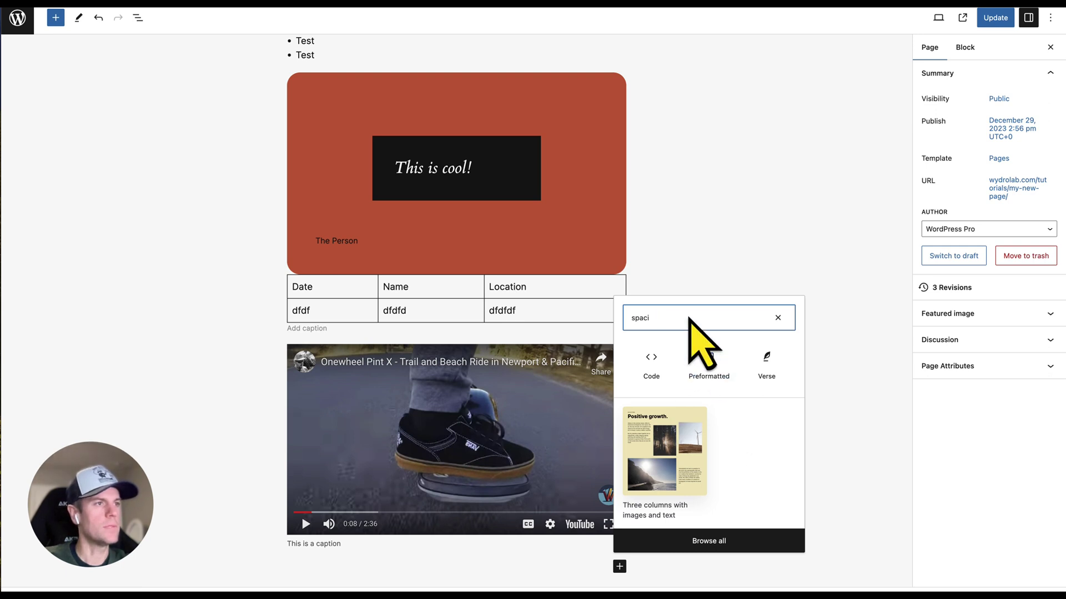
pyautogui.press('BackSpace')
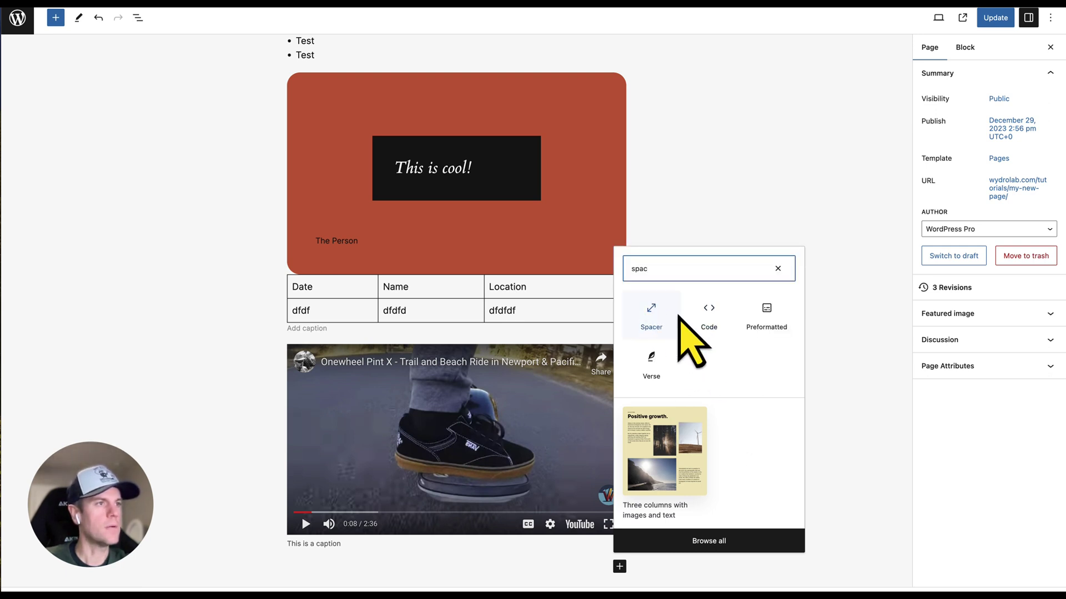
pyautogui.click(644, 317)
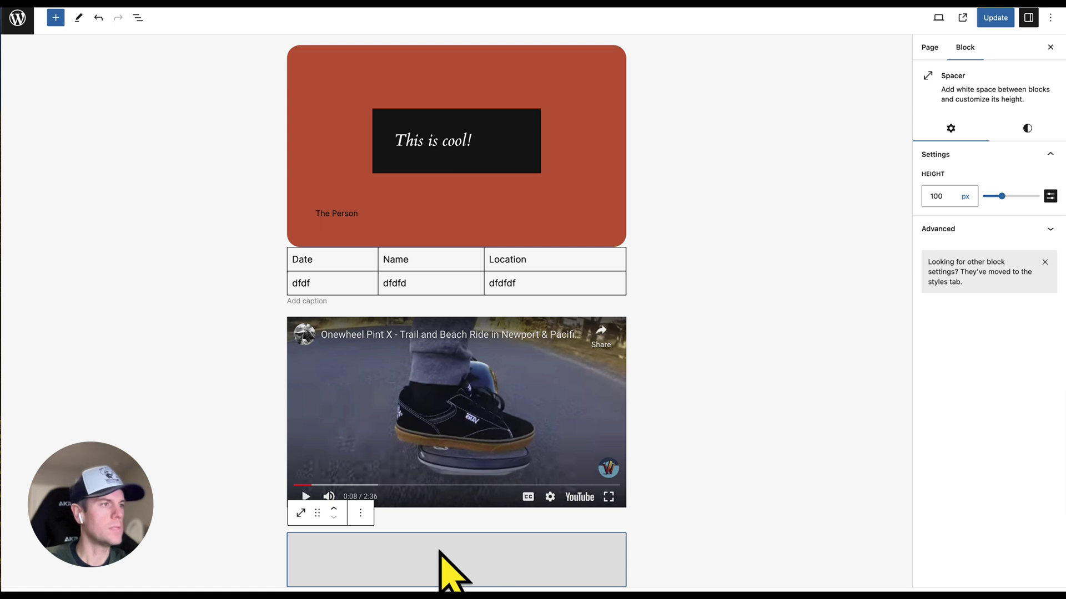
pyautogui.click(361, 514)
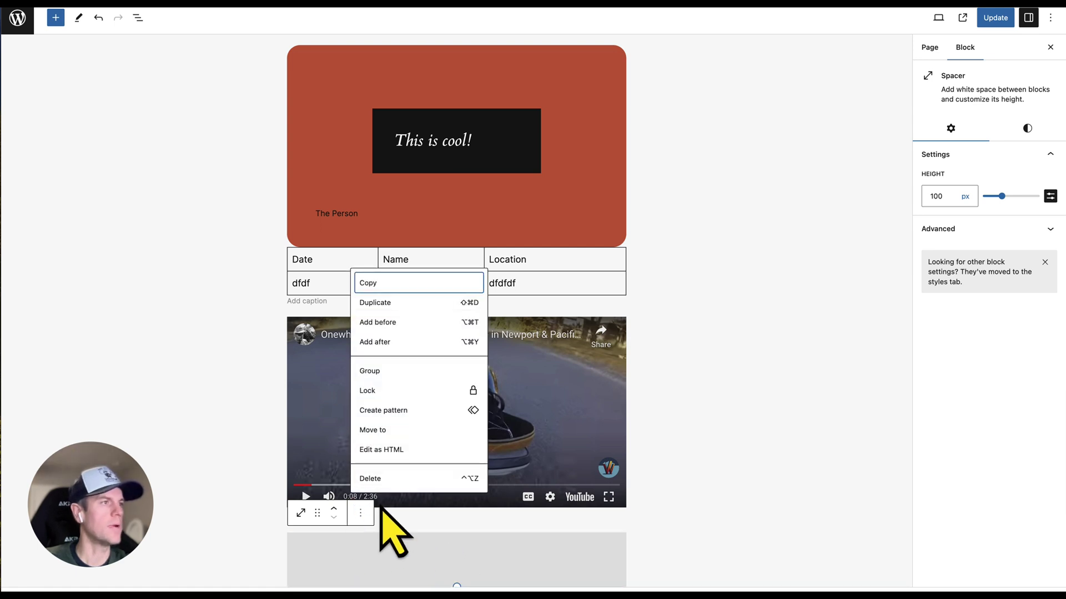
pyautogui.click(404, 303)
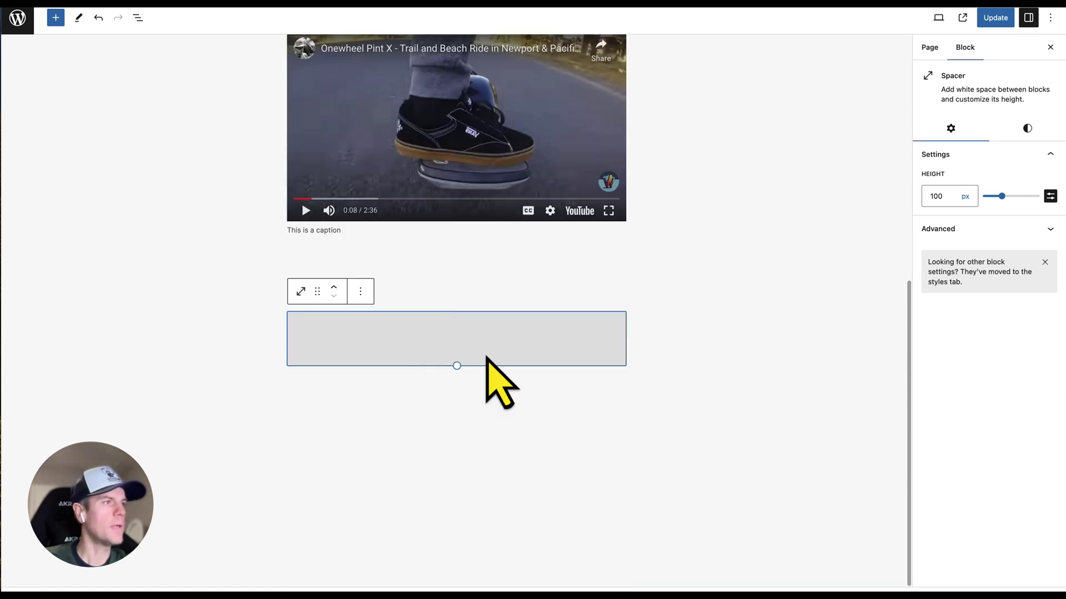
# Undo the extra duplicate and move the spacers up between the table and video
pyautogui.scroll(3, 487, 358)
pyautogui.moveTo(477, 488); pyautogui.dragTo(387, 488)
pyautogui.hotkey('ctrl', 'z')
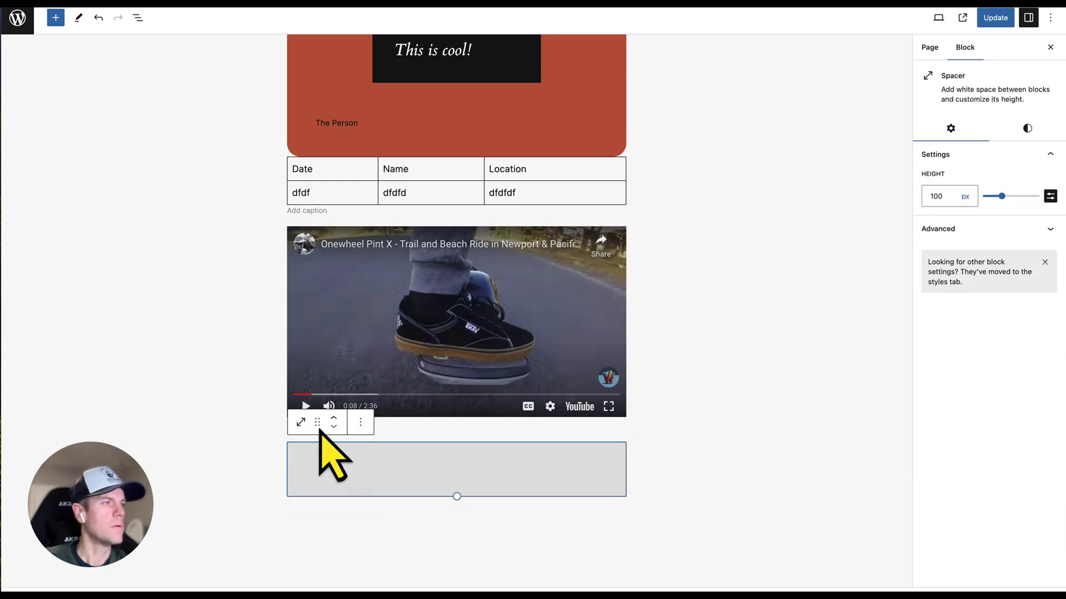
pyautogui.scroll(4, 469, 317)
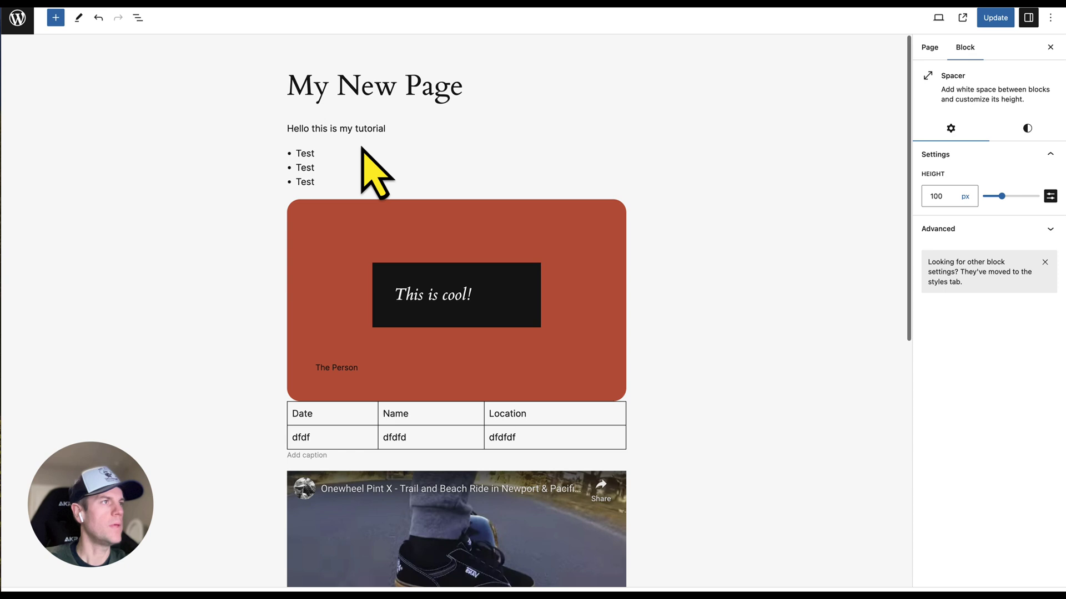
pyautogui.scroll(-6, 557, 349)
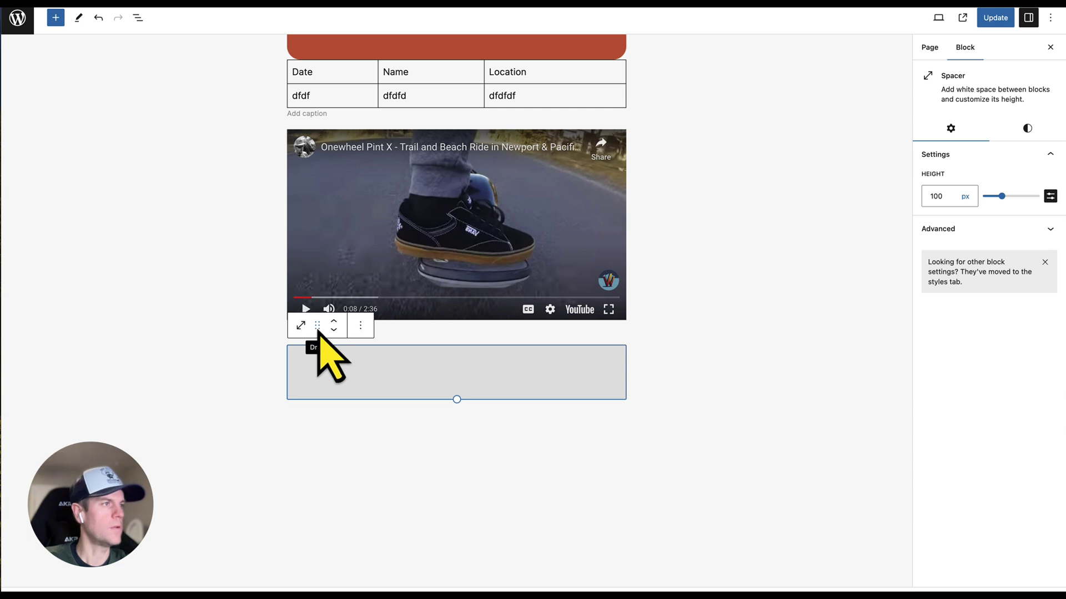
pyautogui.moveTo(318, 328); pyautogui.dragTo(389, 122)
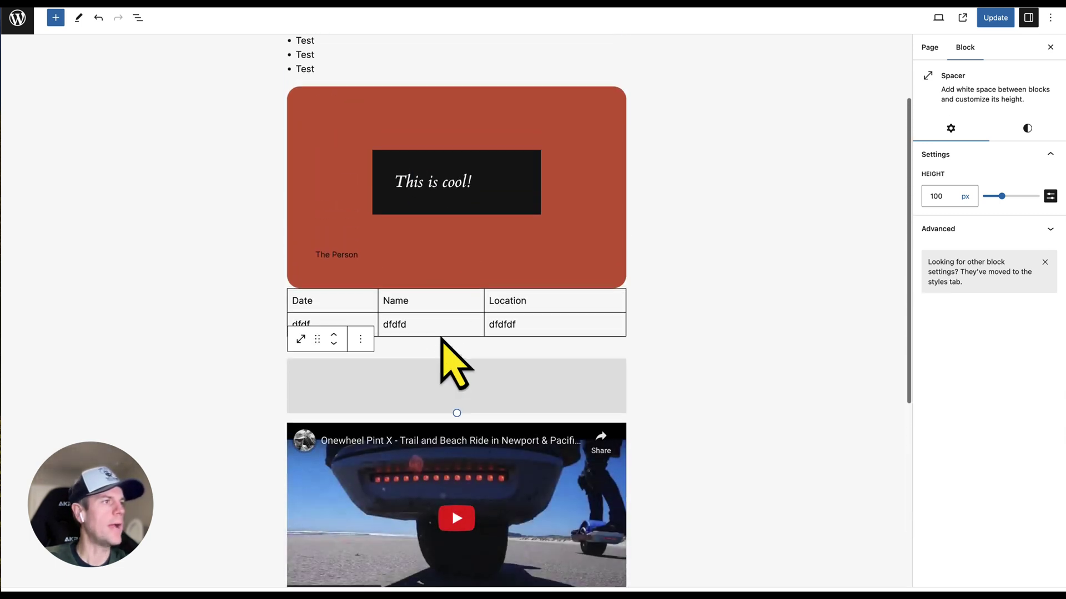
pyautogui.scroll(-2, 555, 456)
pyautogui.click(461, 536)
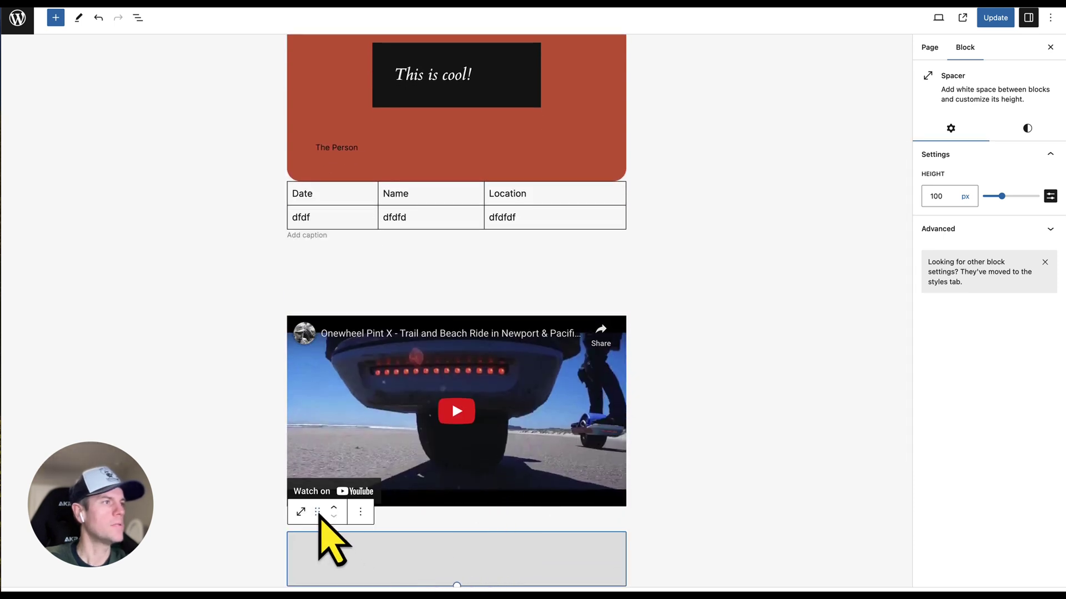
pyautogui.moveTo(318, 511); pyautogui.dragTo(368, 183)
# Duplicate the spacer above the table, move the copy between the list and quote, and update the page
pyautogui.scroll(-1, 528, 389)
pyautogui.click(452, 420)
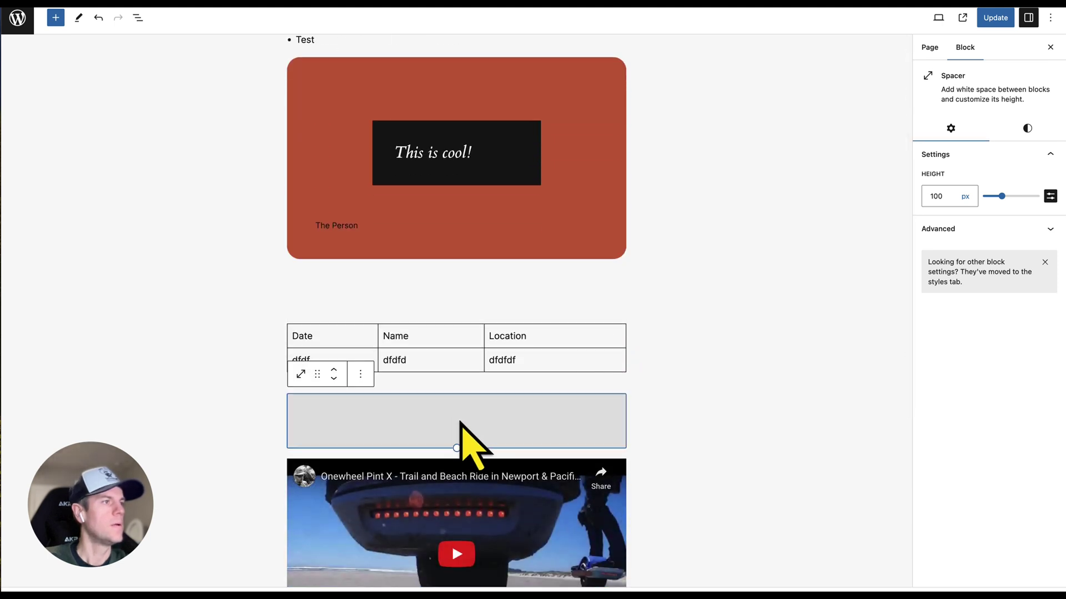
pyautogui.click(426, 289)
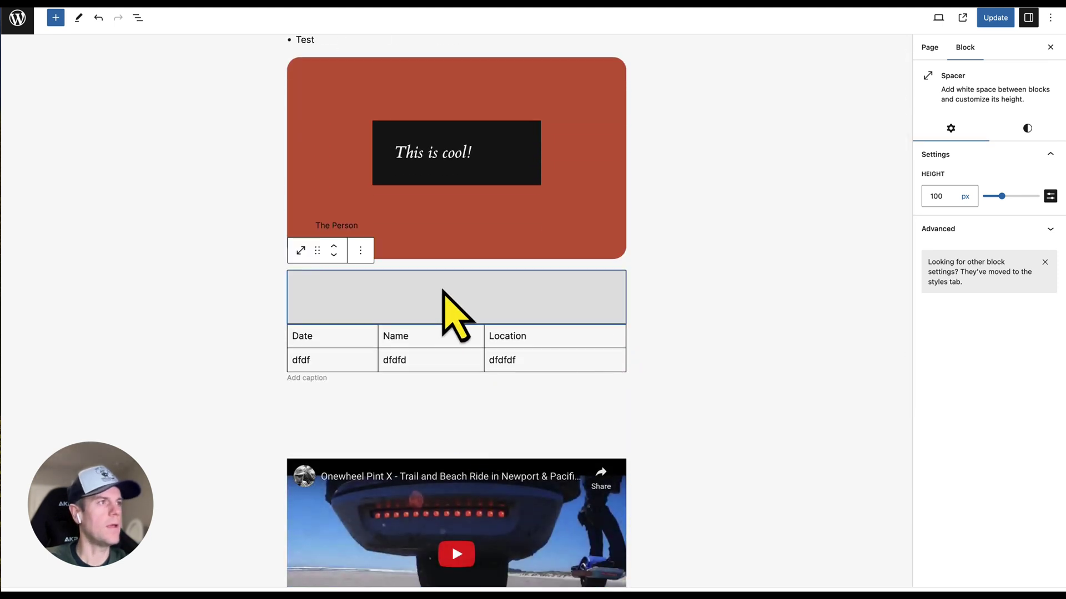
pyautogui.click(361, 251)
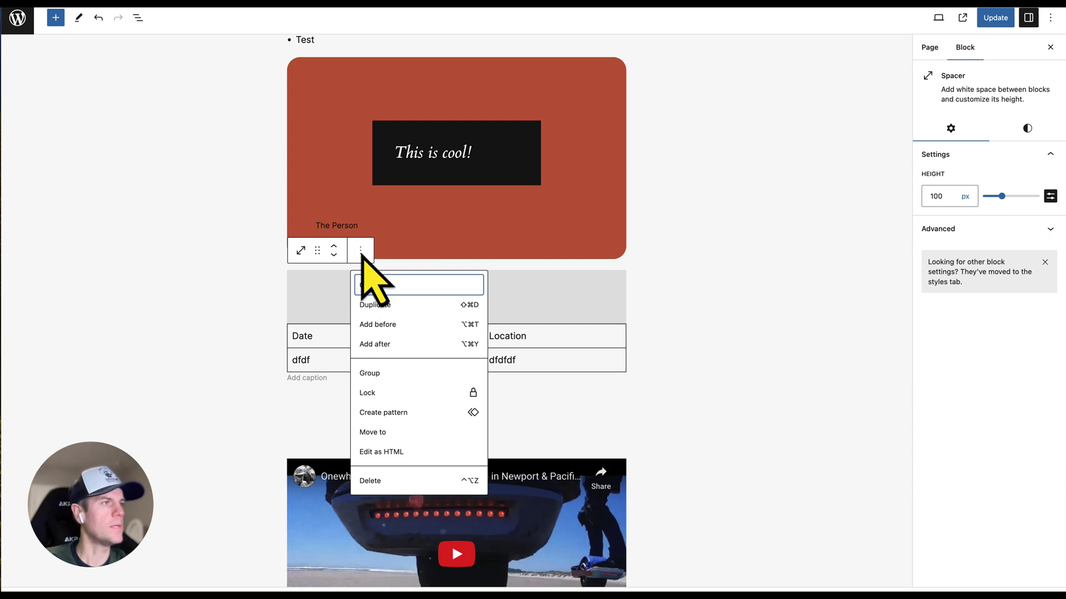
pyautogui.click(377, 305)
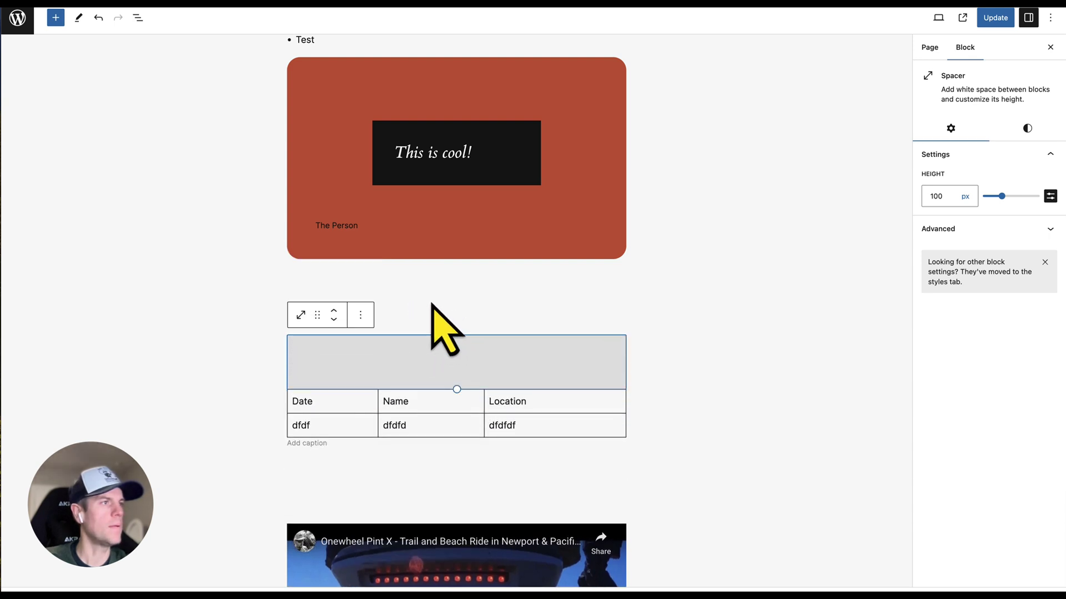
pyautogui.click(438, 305)
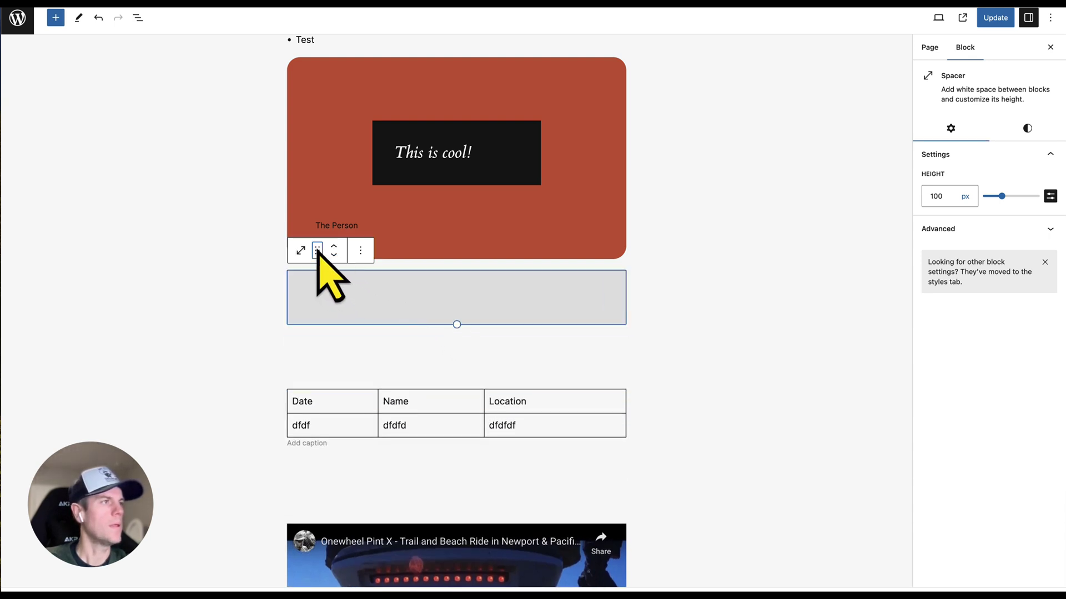
pyautogui.moveTo(318, 252); pyautogui.dragTo(358, 65)
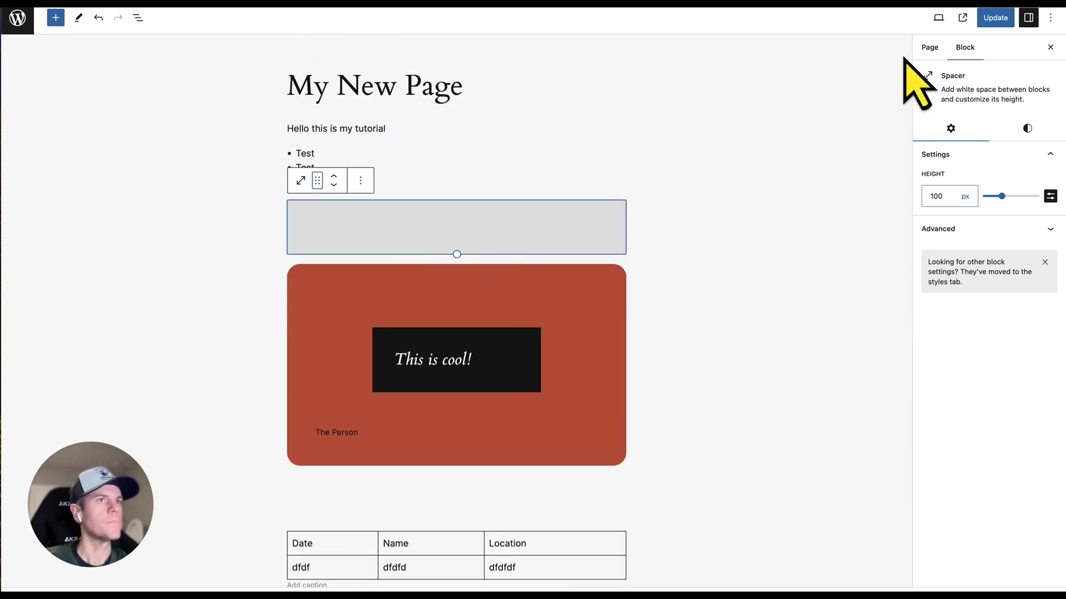
pyautogui.click(995, 18)
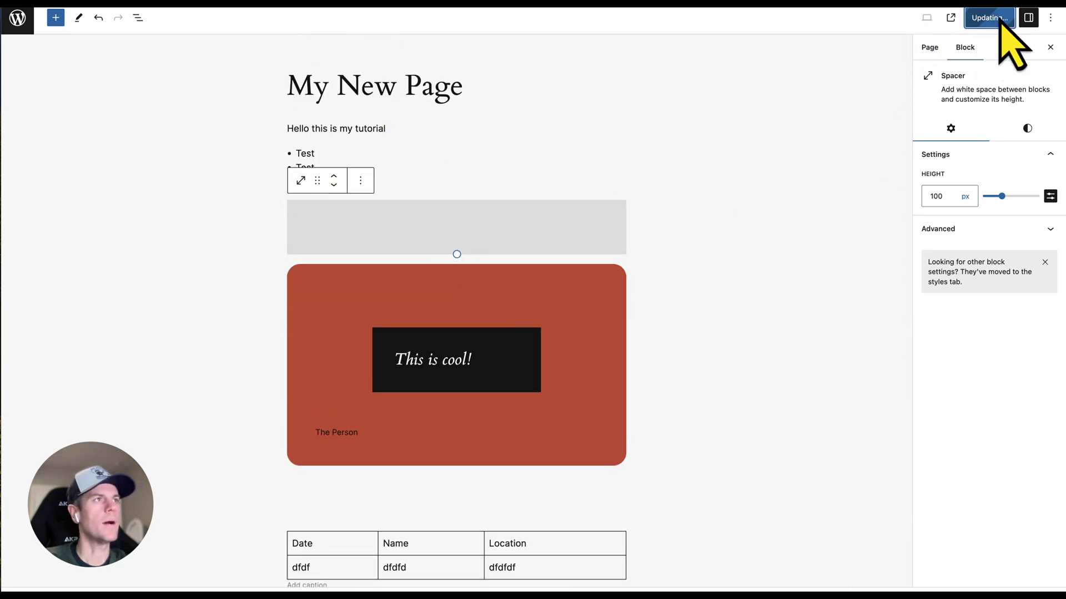
pyautogui.click(963, 17)
pyautogui.scroll(-10, 832, 311)
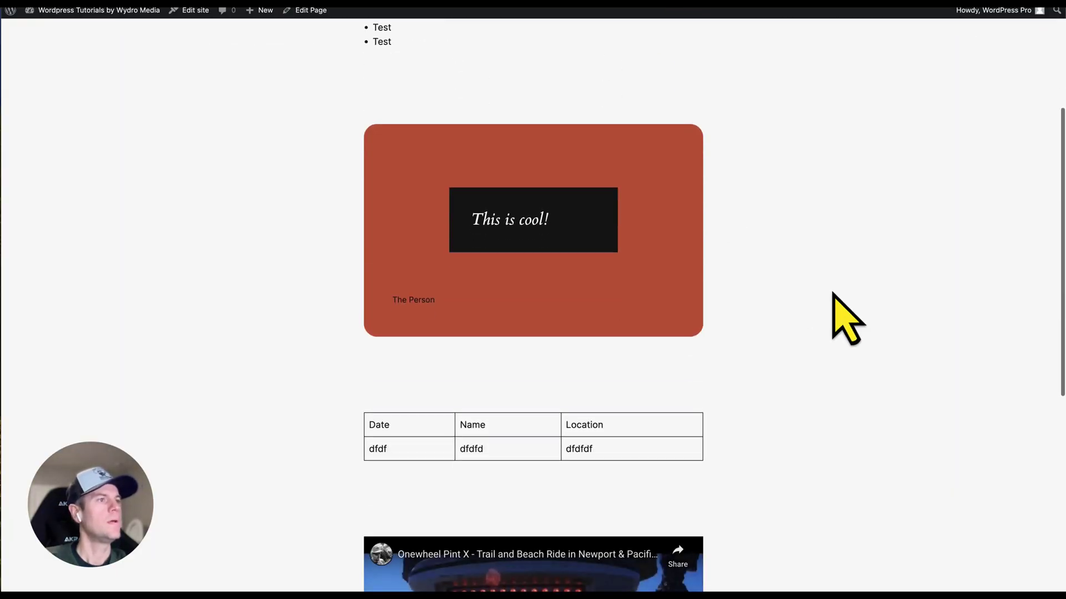
pyautogui.scroll(7, 846, 391)
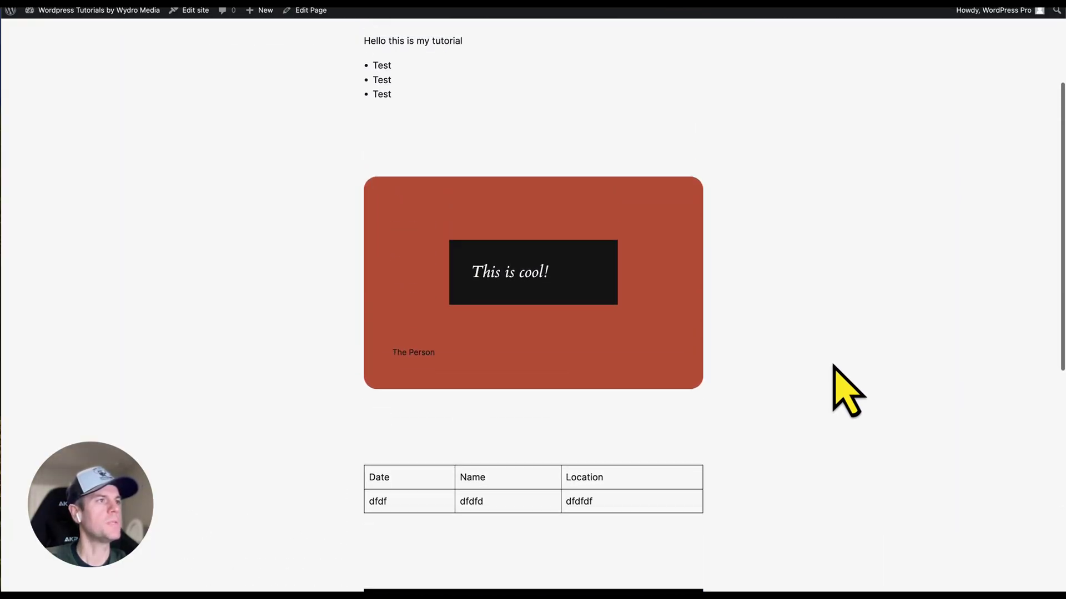
pyautogui.scroll(-5, 778, 388)
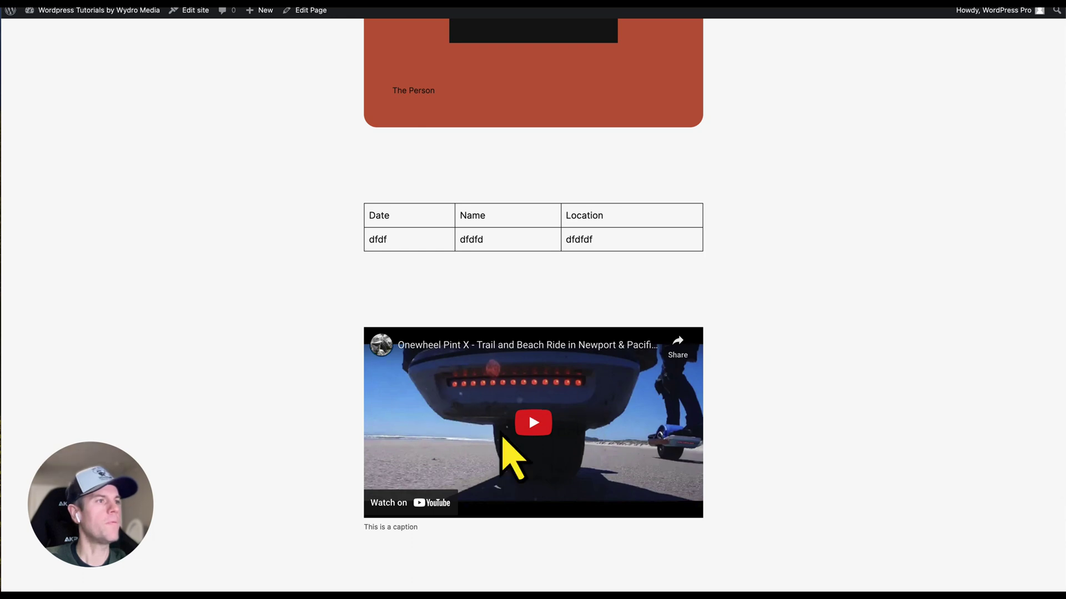
pyautogui.scroll(8, 744, 381)
pyautogui.scroll(-1, 744, 381)
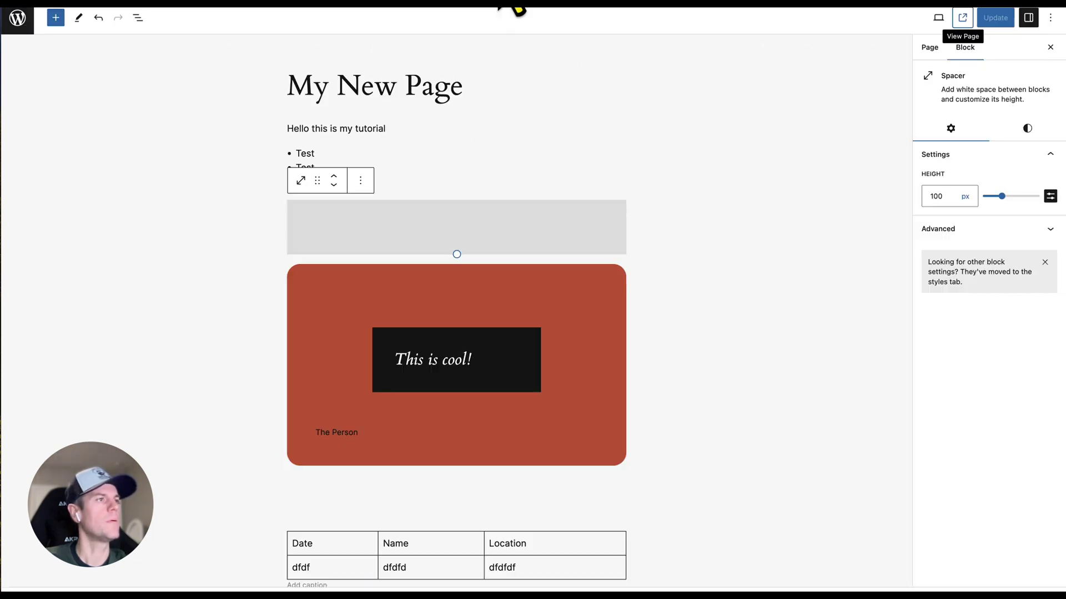
pyautogui.scroll(-5, 558, 393)
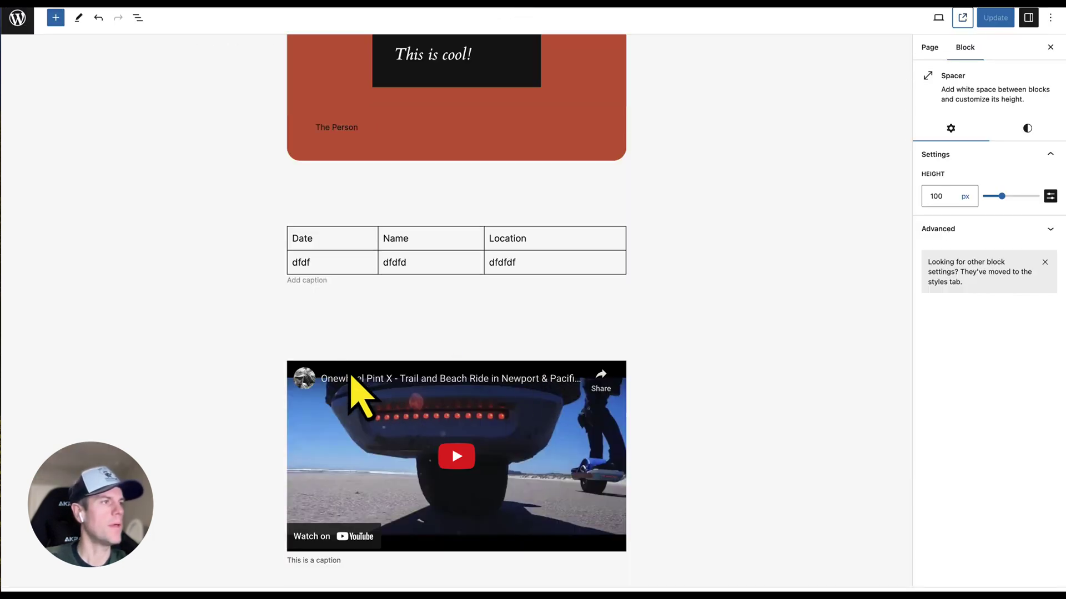
# Move the YouTube video embed up toward the top of the page
pyautogui.click(351, 369)
pyautogui.moveTo(320, 348); pyautogui.dragTo(374, 223)
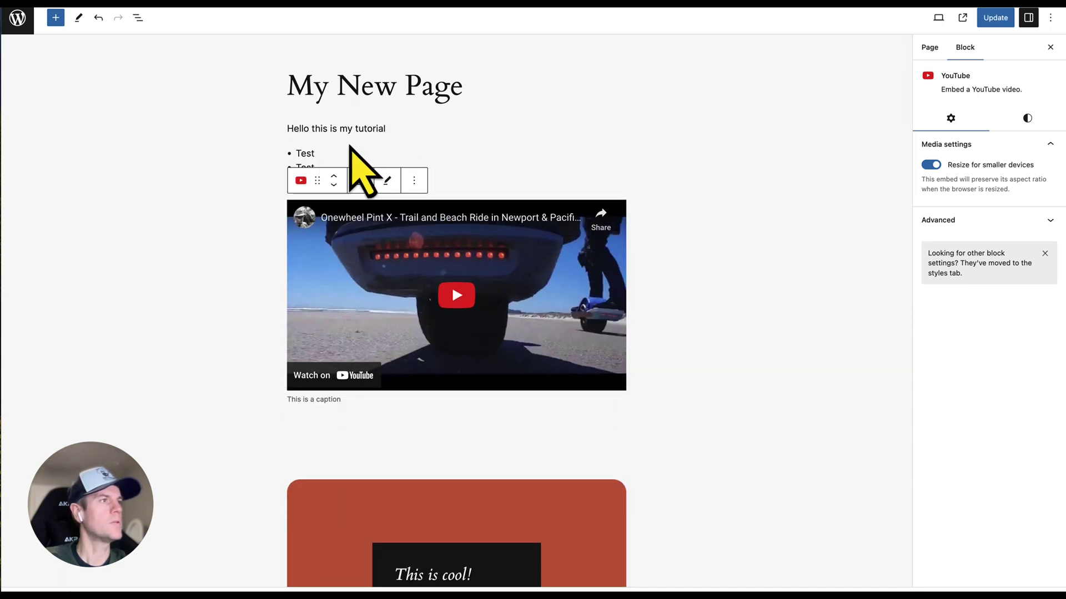
pyautogui.click(336, 157)
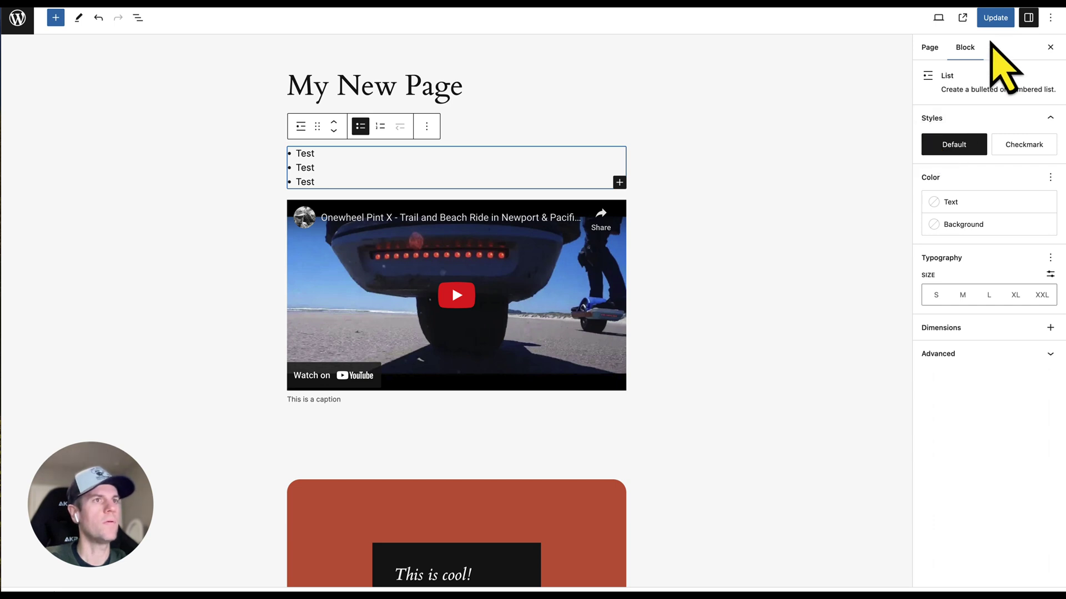
# Shrink the spacers below the video and above the table
pyautogui.click(494, 459)
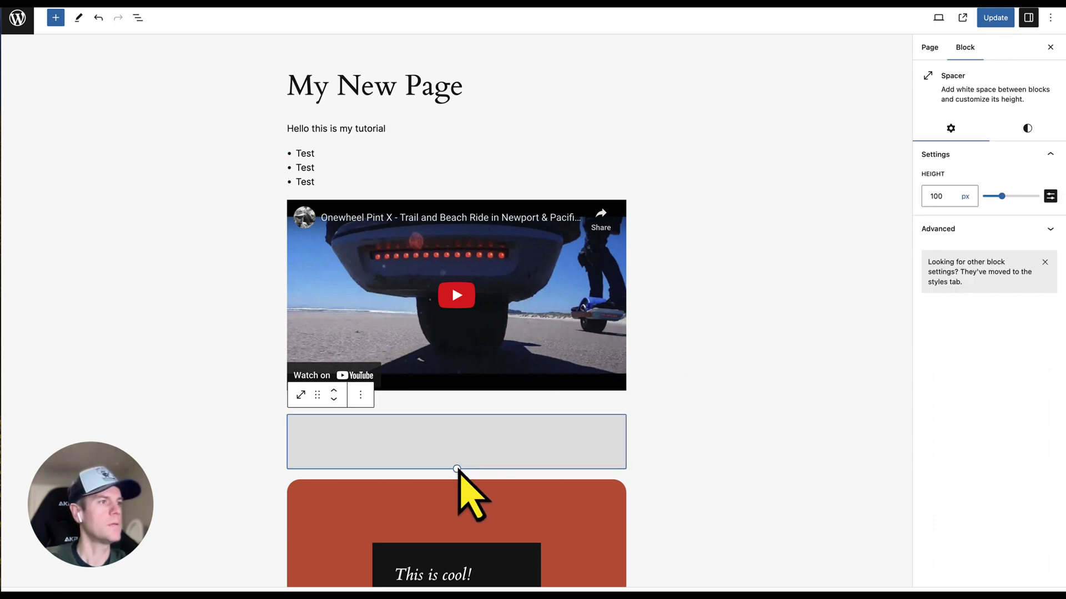
pyautogui.moveTo(456, 469); pyautogui.dragTo(460, 439)
pyautogui.click(708, 417)
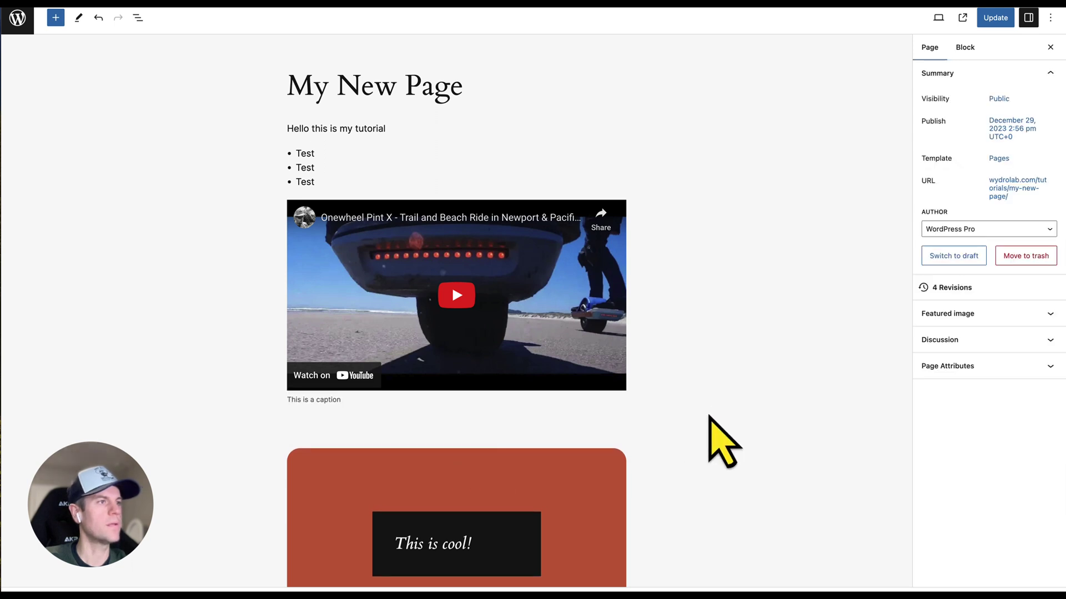
pyautogui.scroll(-5, 710, 444)
pyautogui.click(471, 421)
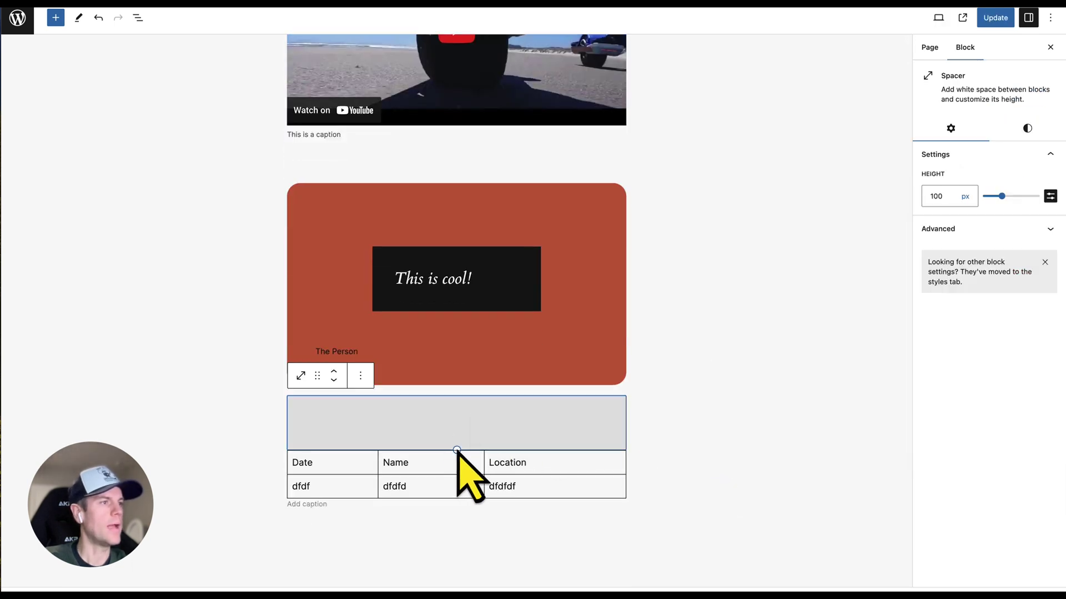
pyautogui.moveTo(457, 451); pyautogui.dragTo(457, 423)
# Set the spacer between caption and quote to about 50 px, then update the page
pyautogui.click(481, 161)
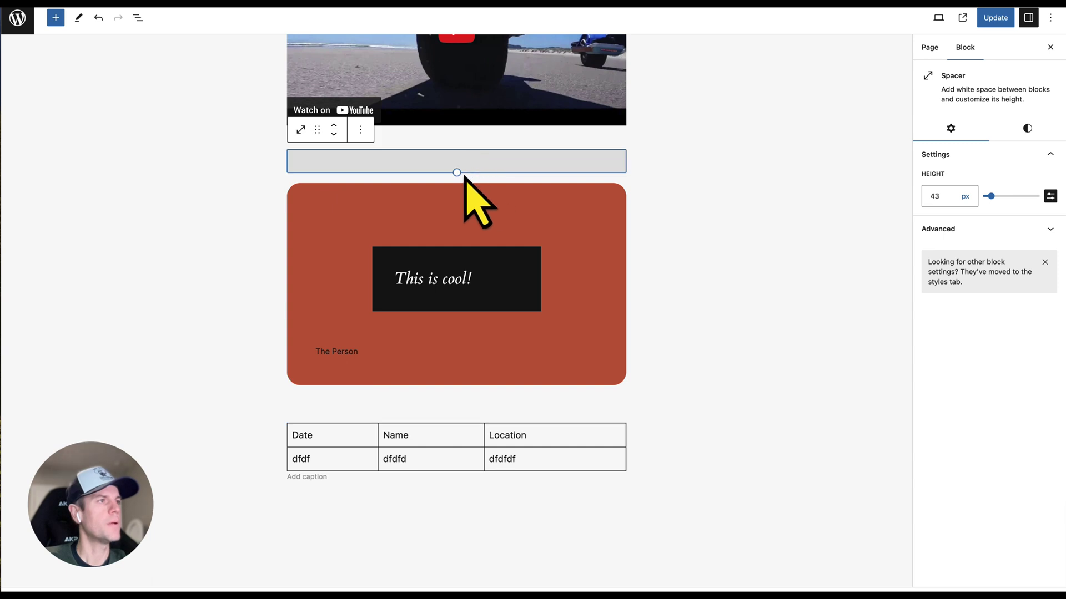
pyautogui.moveTo(457, 173); pyautogui.dragTo(456, 176)
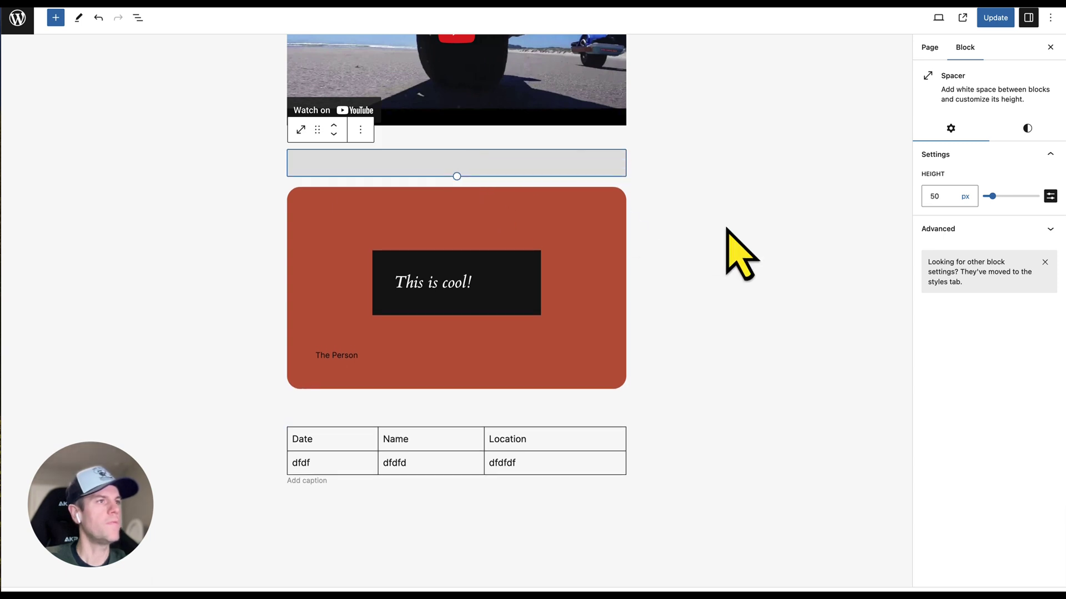
pyautogui.click(727, 244)
pyautogui.scroll(-2, 555, 400)
pyautogui.scroll(7, 568, 419)
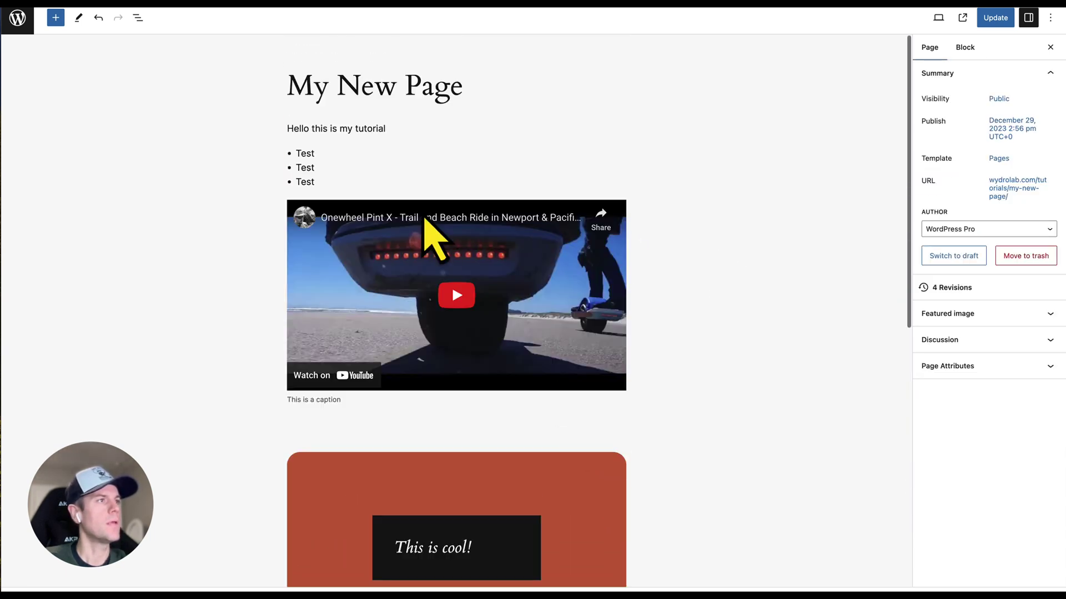
pyautogui.click(995, 17)
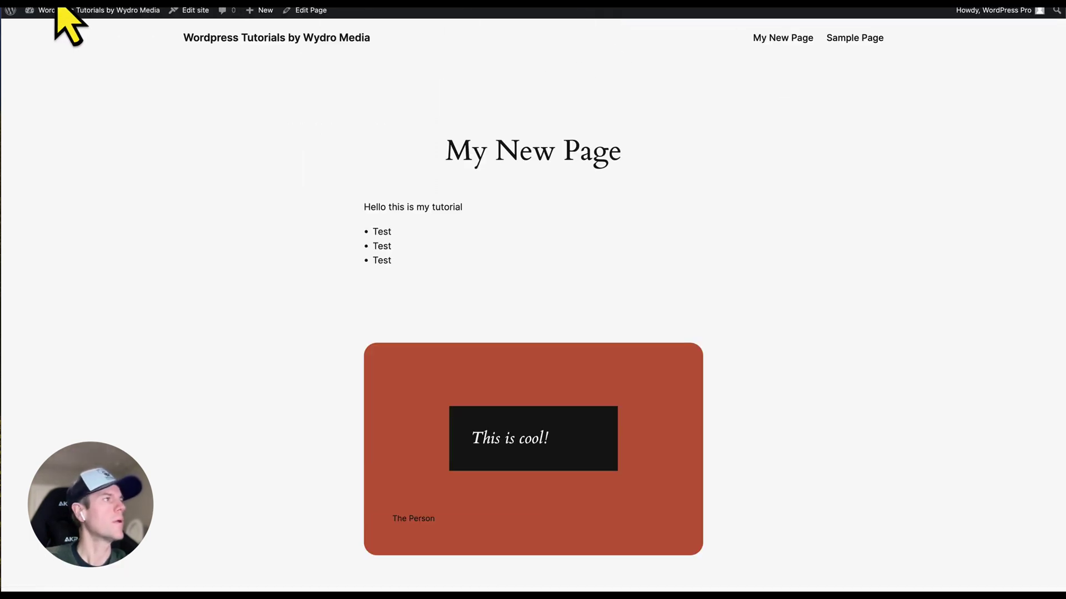
pyautogui.scroll(-5, 766, 278)
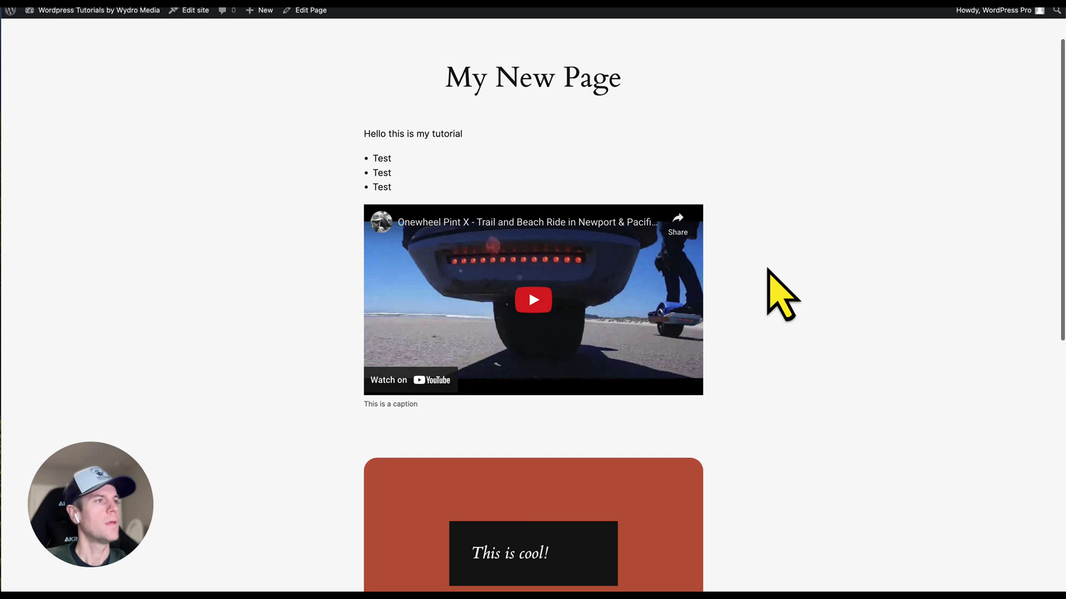
pyautogui.scroll(-6, 547, 381)
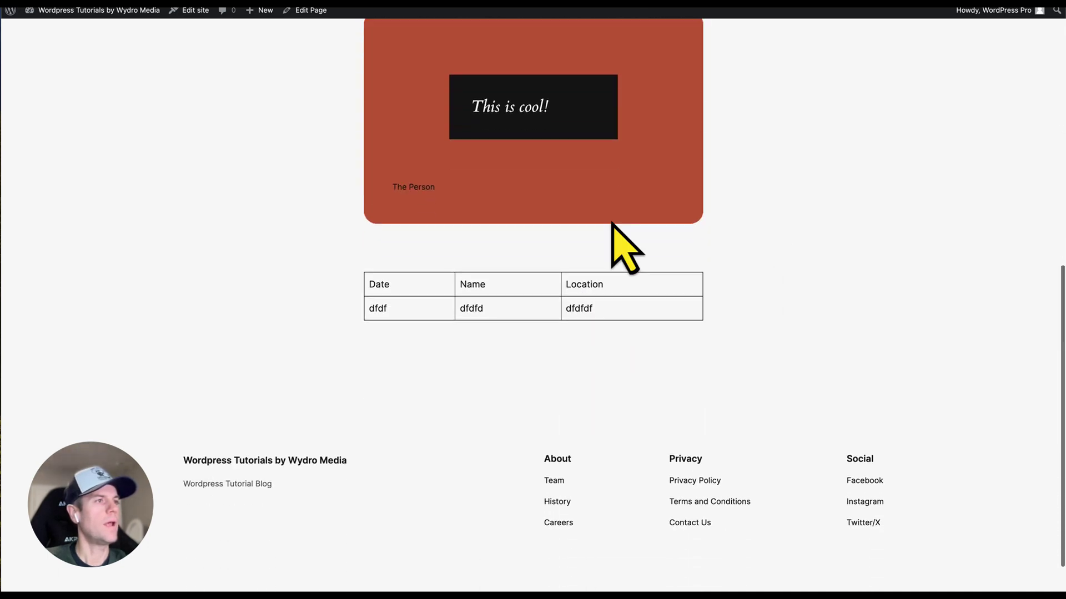
pyautogui.scroll(10, 607, 250)
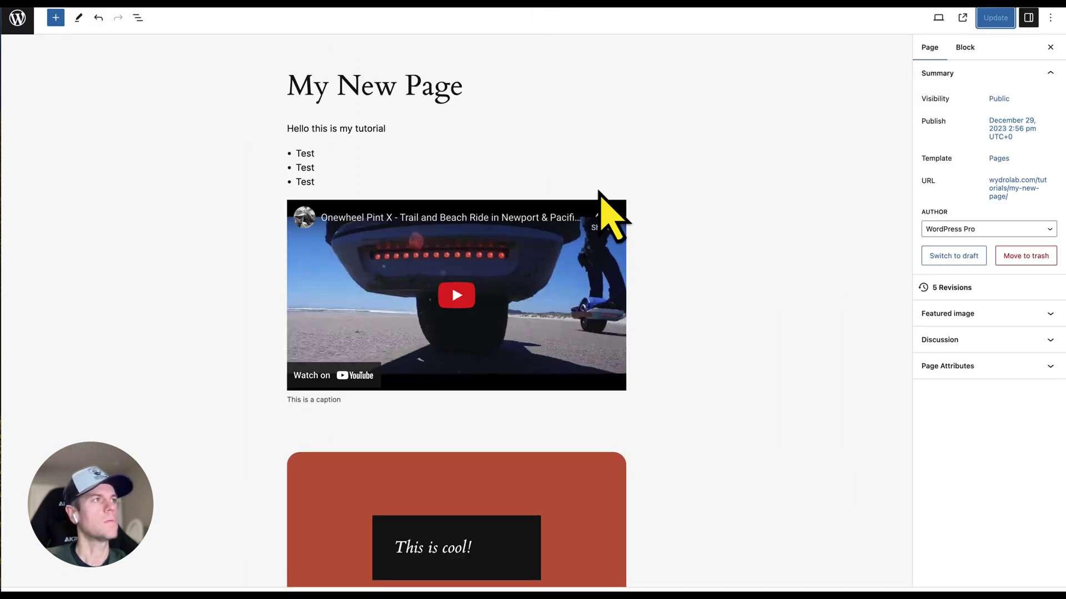
# Browse all available blocks below the table, then exit the editor to the Pages list
pyautogui.scroll(-9, 666, 328)
pyautogui.click(620, 350)
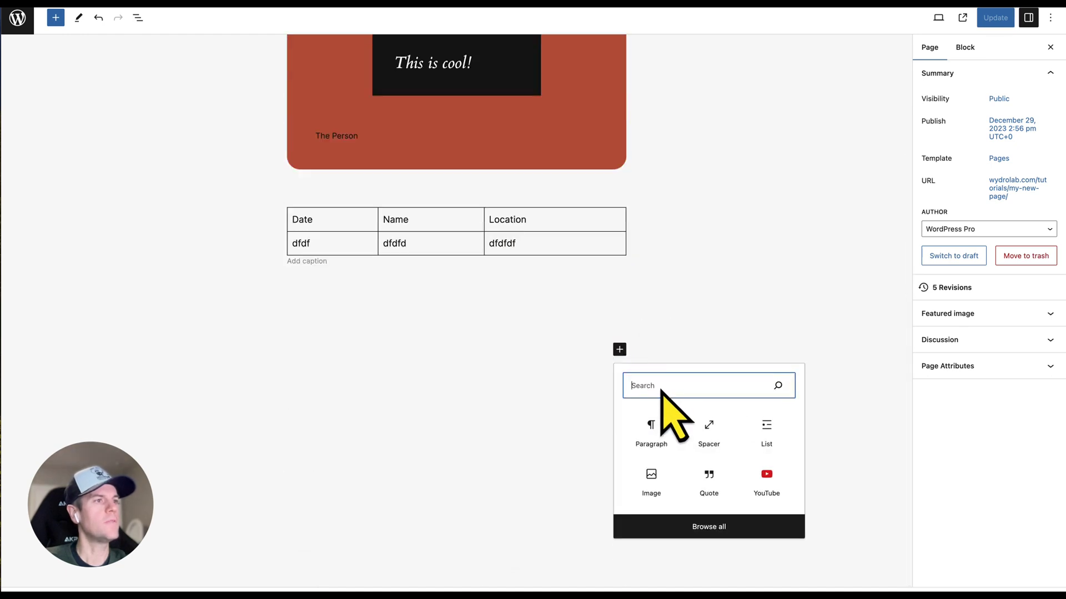
pyautogui.click(708, 526)
pyautogui.scroll(-15, 130, 341)
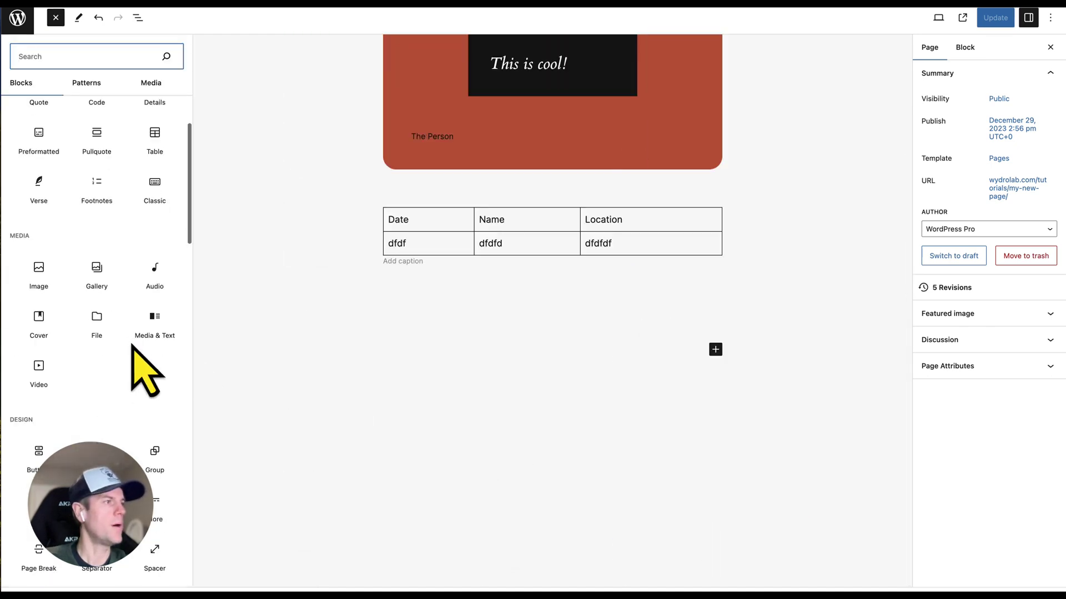
pyautogui.scroll(10, 133, 346)
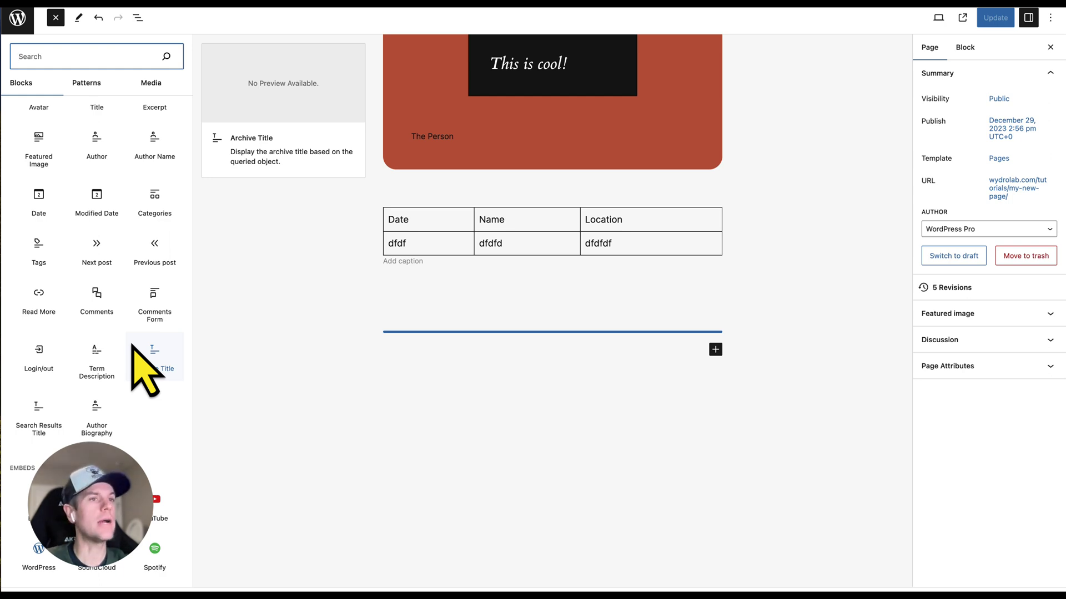
pyautogui.scroll(3, 158, 327)
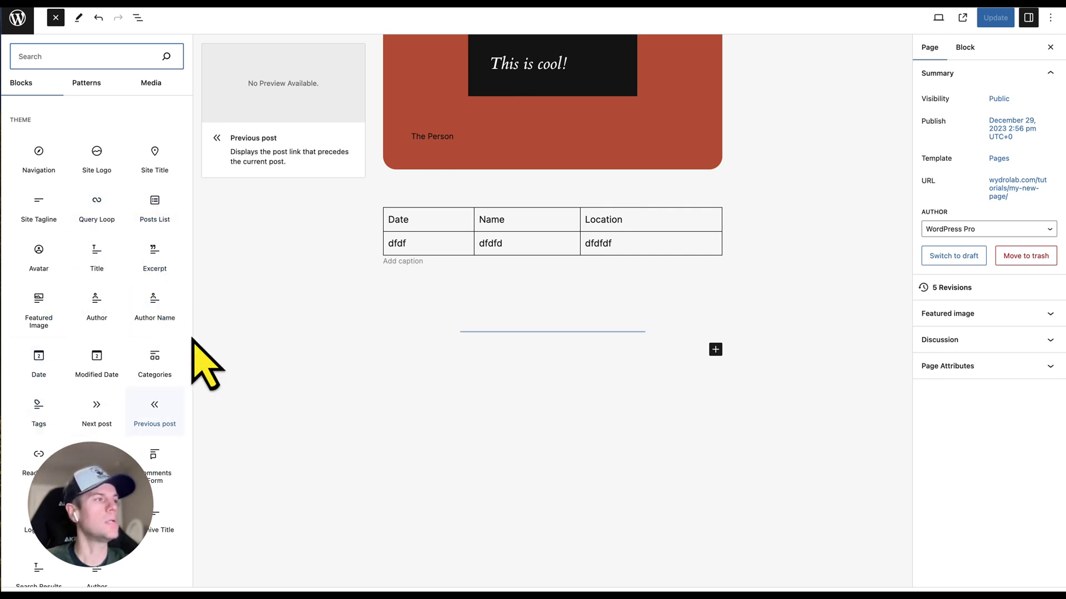
pyautogui.scroll(5, 107, 355)
pyautogui.scroll(10, 107, 354)
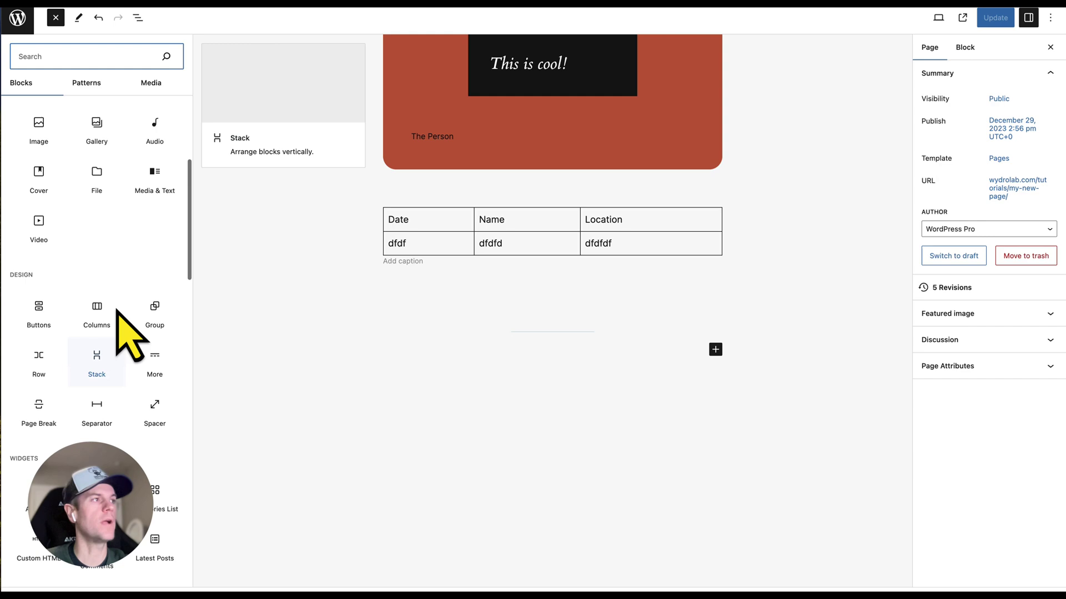
pyautogui.scroll(-20, 103, 242)
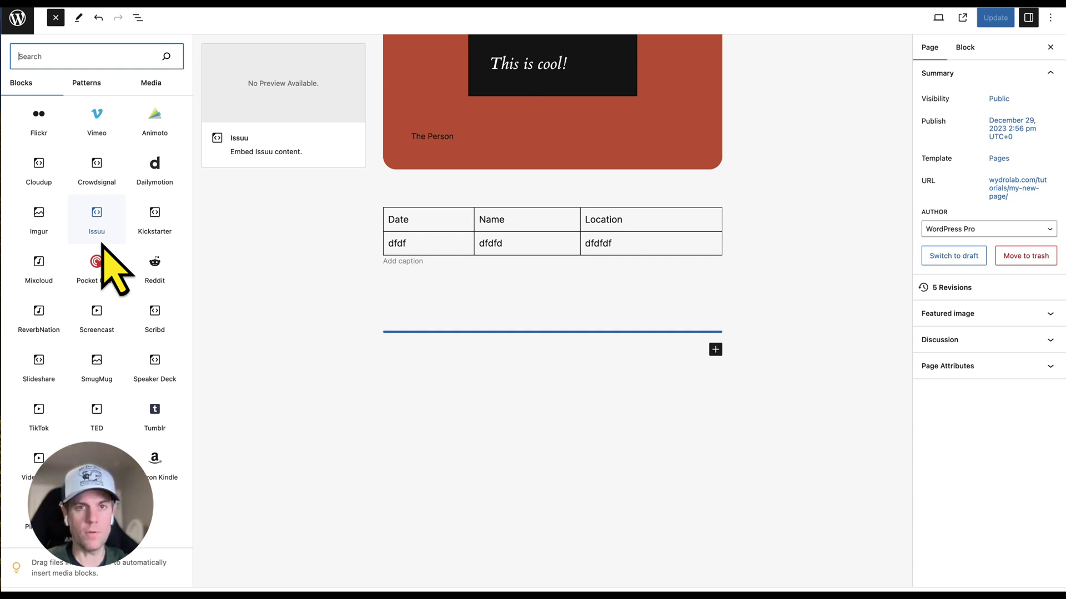
pyautogui.scroll(15, 103, 244)
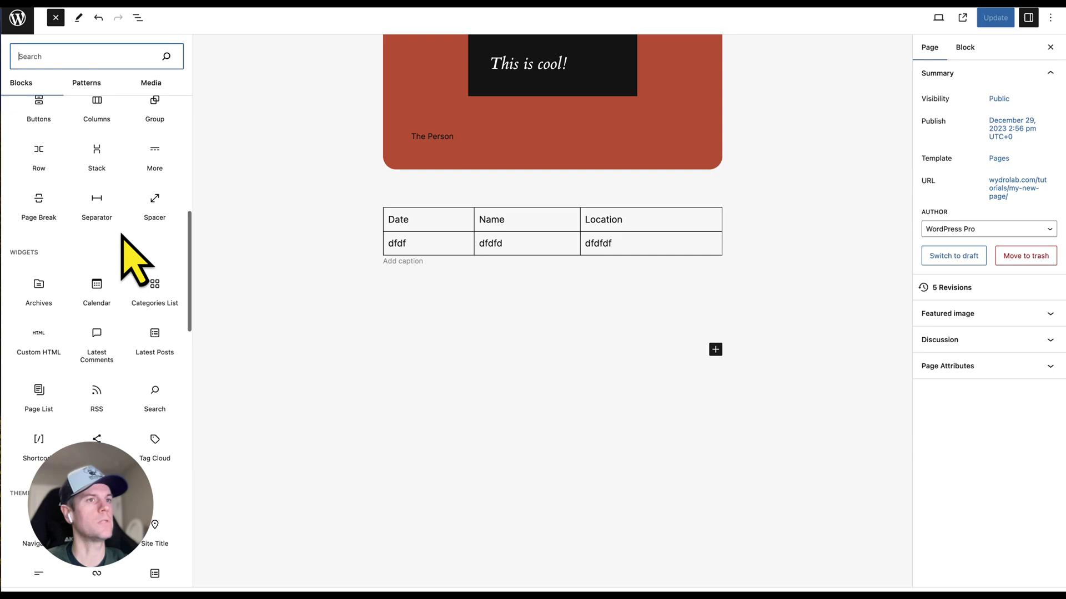
pyautogui.click(16, 13)
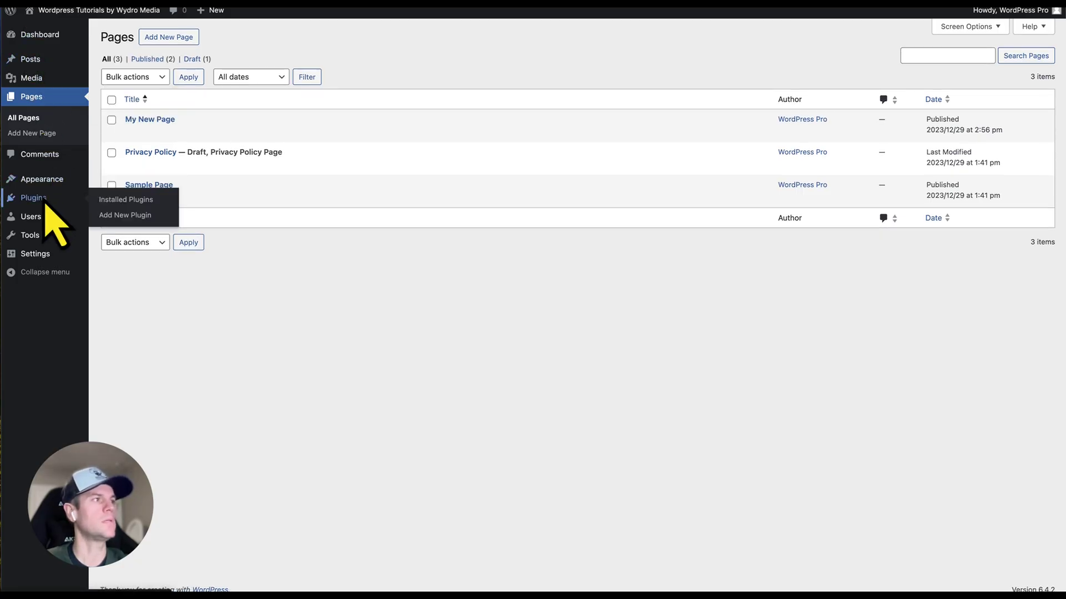
# View the Installed Plugins list, then the installed Themes
pyautogui.click(78, 201)
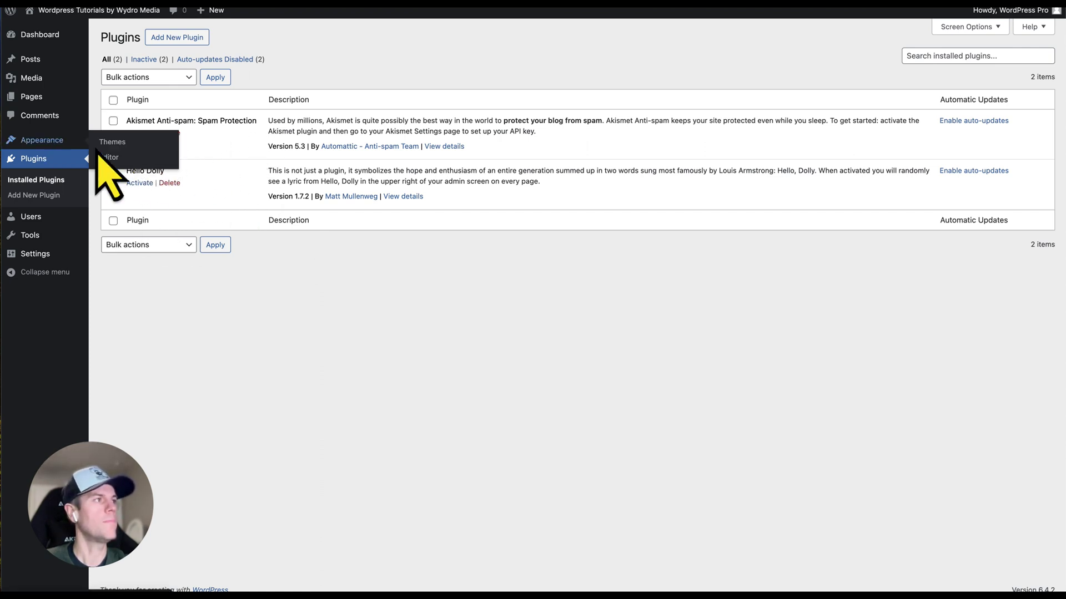
pyautogui.click(103, 148)
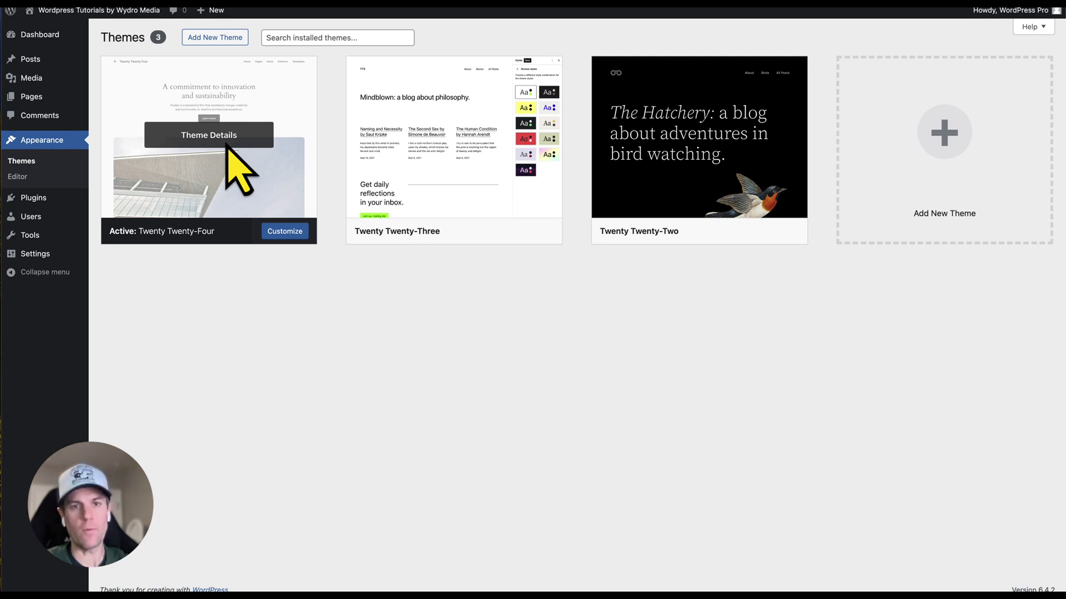
pyautogui.click(628, 8)
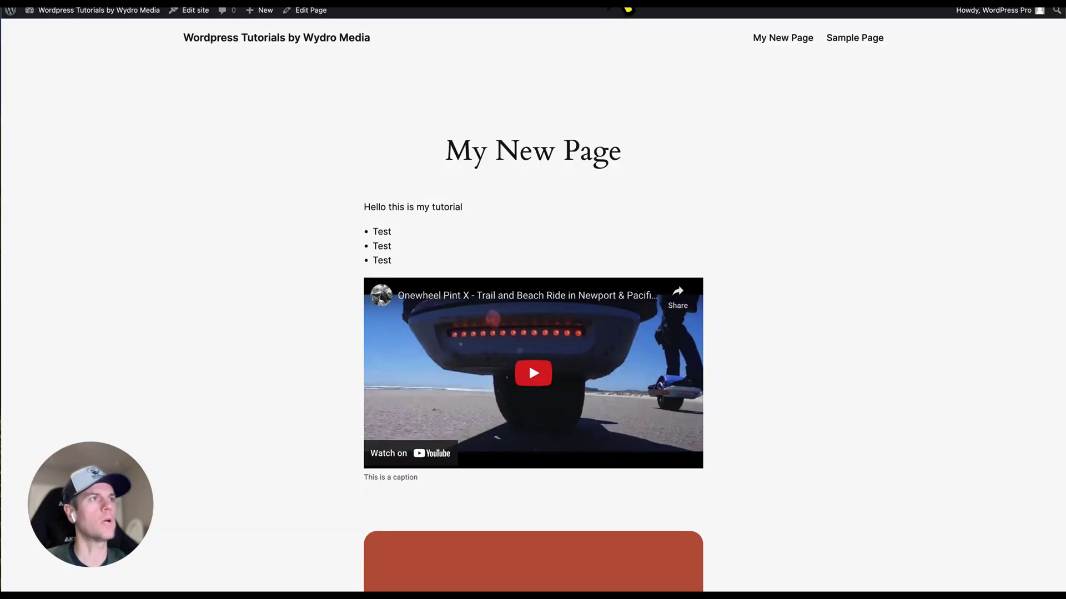
pyautogui.click(486, 7)
pyautogui.scroll(-10, 655, 333)
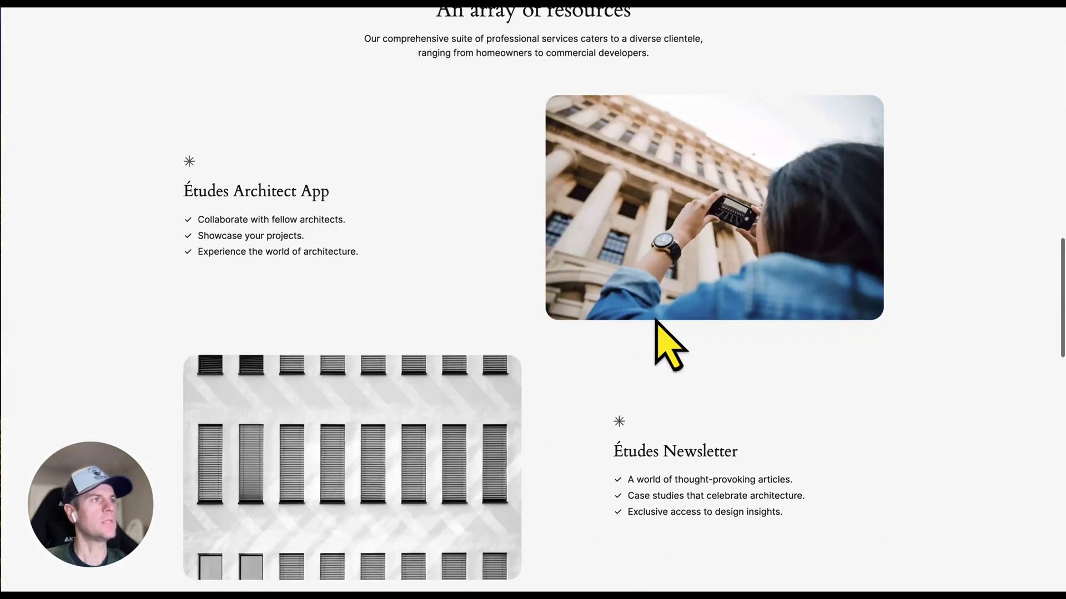
pyautogui.scroll(2, 656, 321)
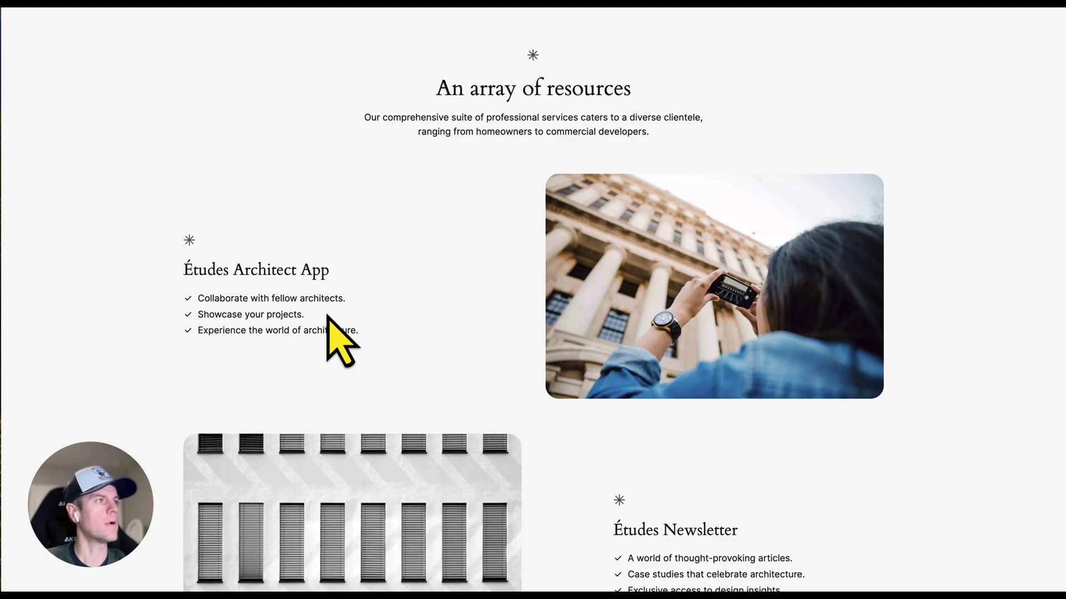
pyautogui.scroll(6, 333, 316)
pyautogui.moveTo(428, 218); pyautogui.dragTo(605, 233)
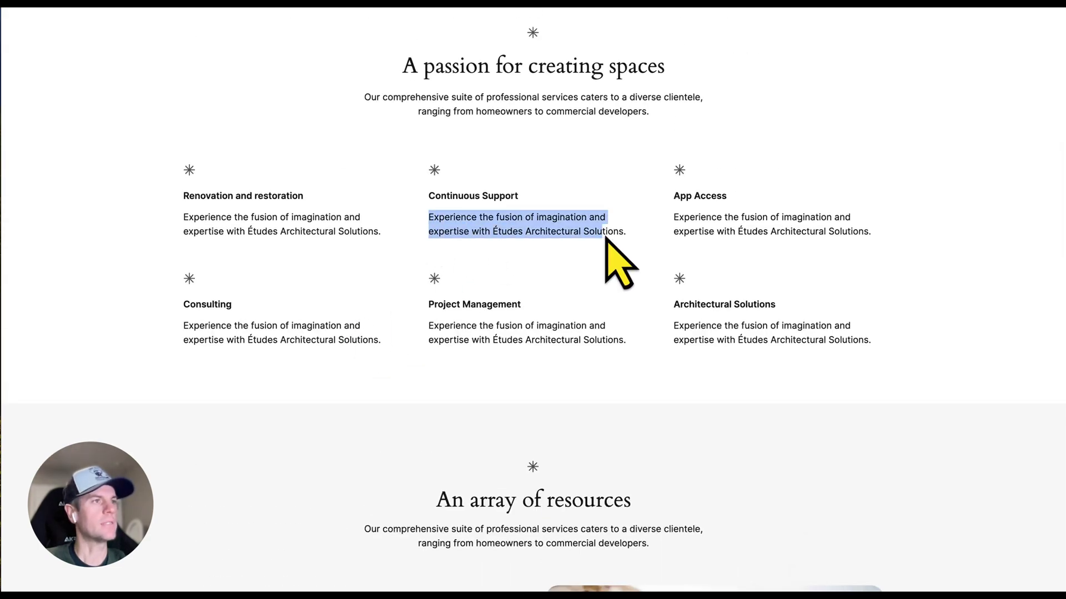
pyautogui.scroll(4, 613, 239)
pyautogui.scroll(8, 615, 238)
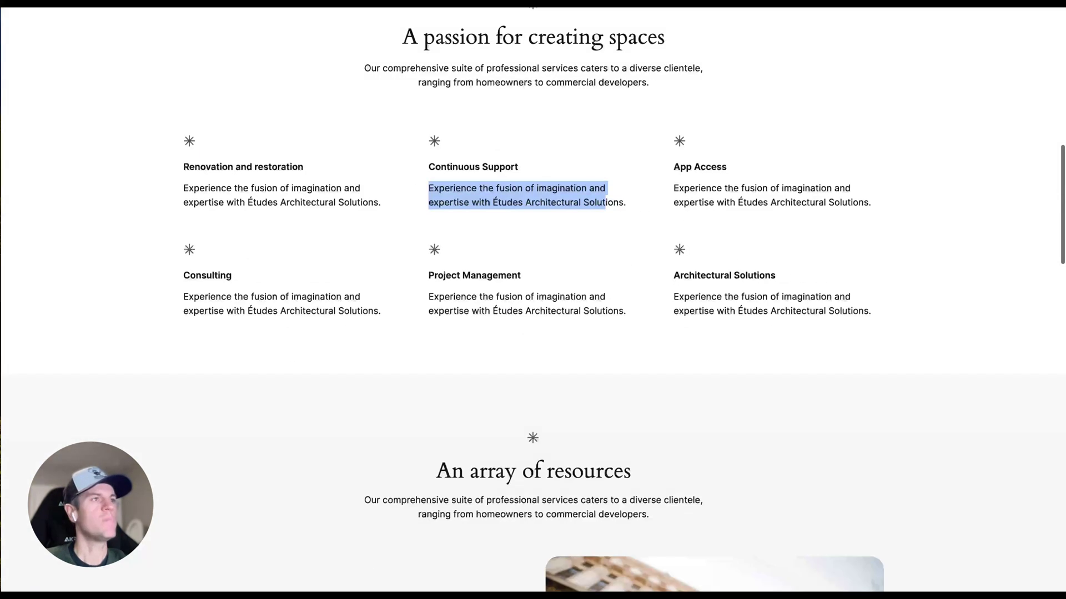
pyautogui.scroll(-1, 528, 274)
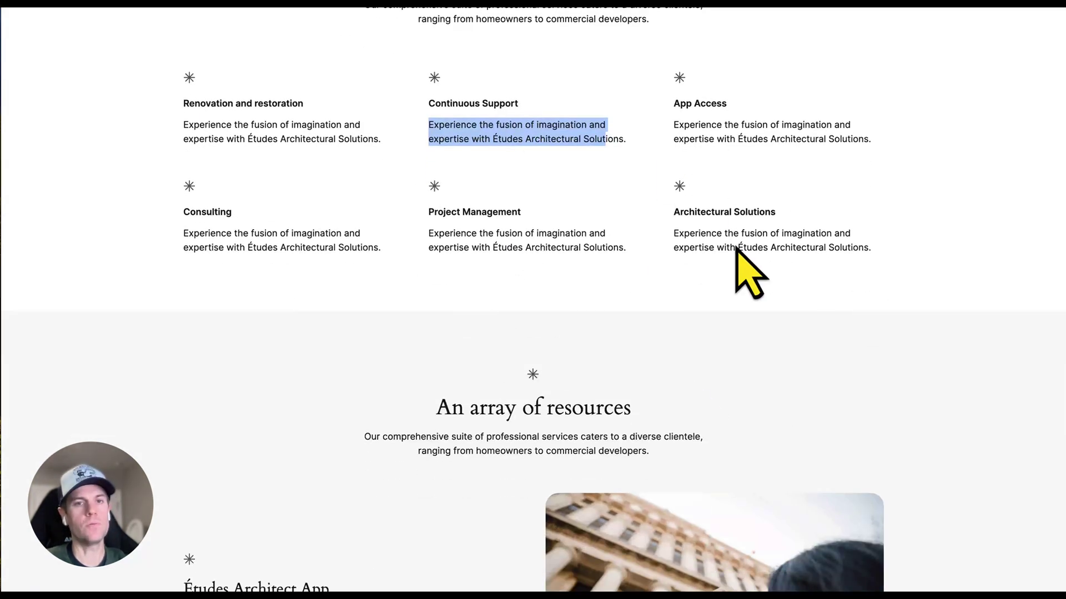
pyautogui.scroll(-10, 844, 266)
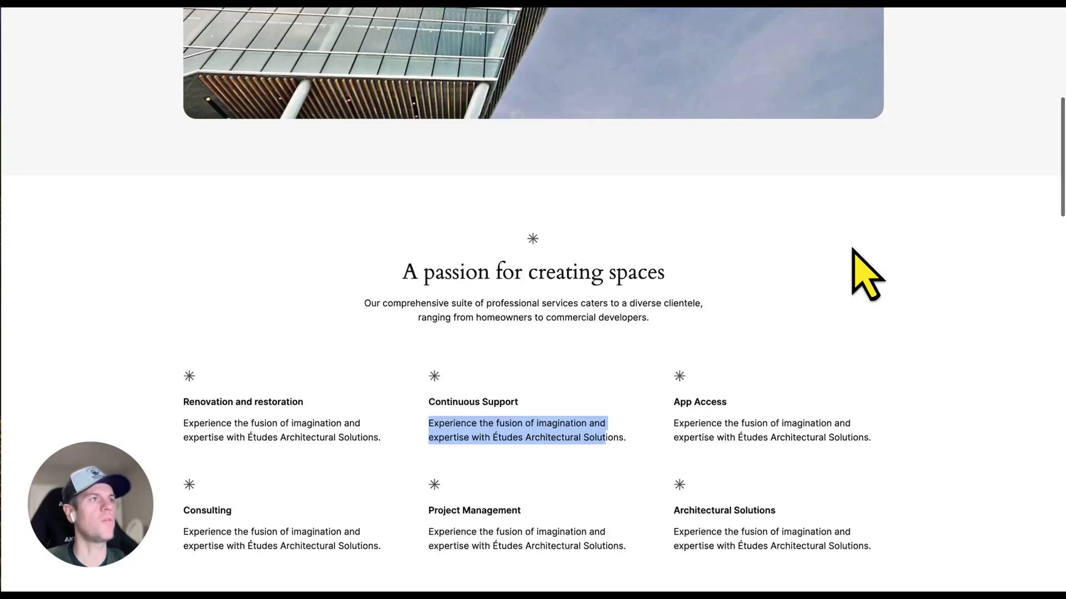
pyautogui.scroll(8, 853, 251)
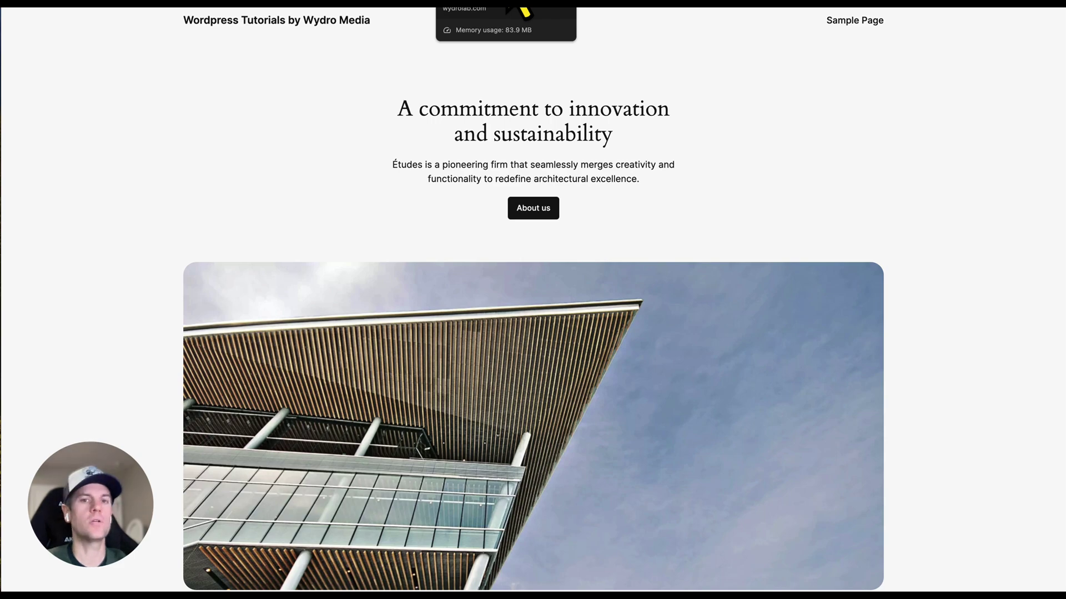
pyautogui.click(522, 7)
pyautogui.click(614, 12)
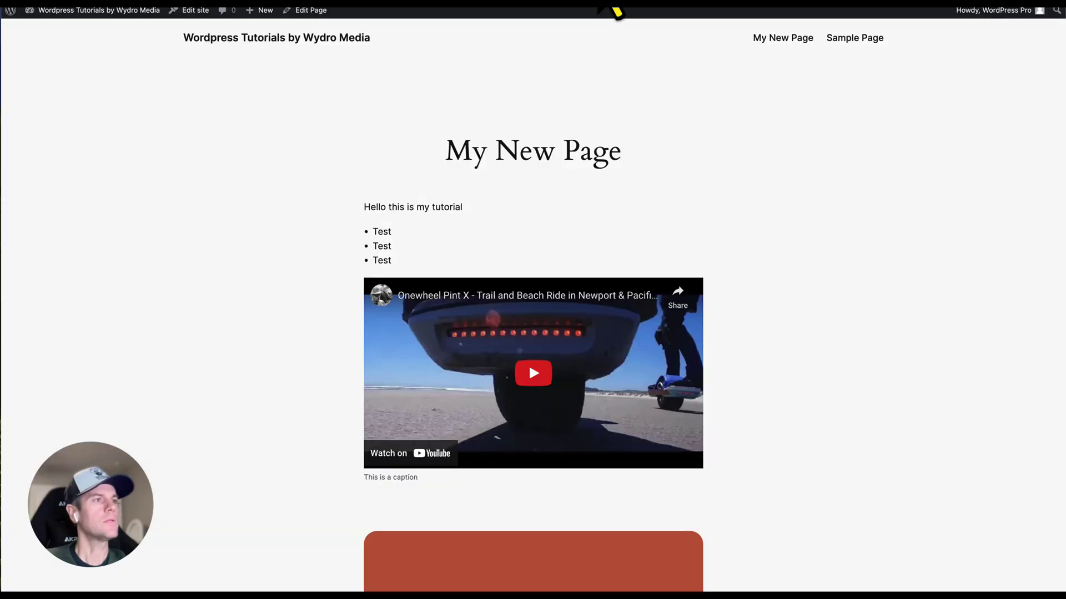
pyautogui.scroll(-1, 749, 266)
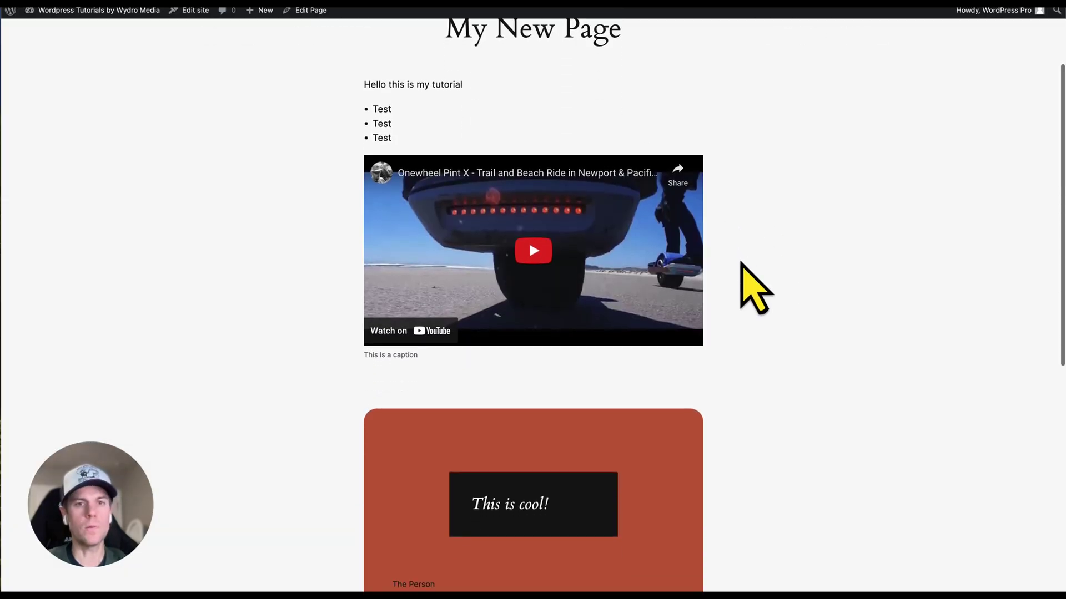